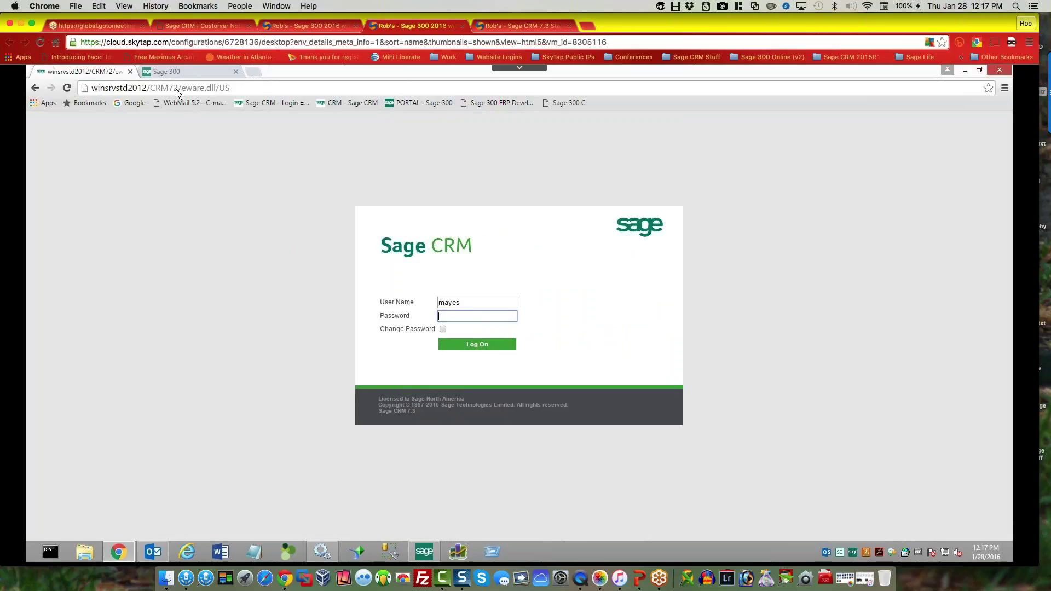
# Step: Select the CRM server address and log on to load the Sales Dashboard
pyautogui.click(129, 87)
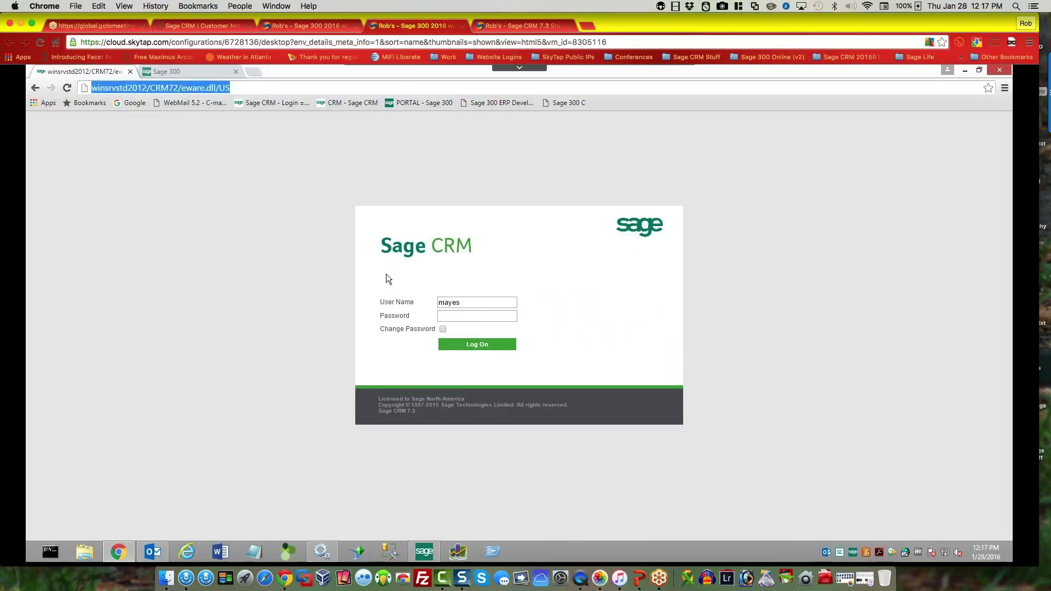
pyautogui.click(477, 345)
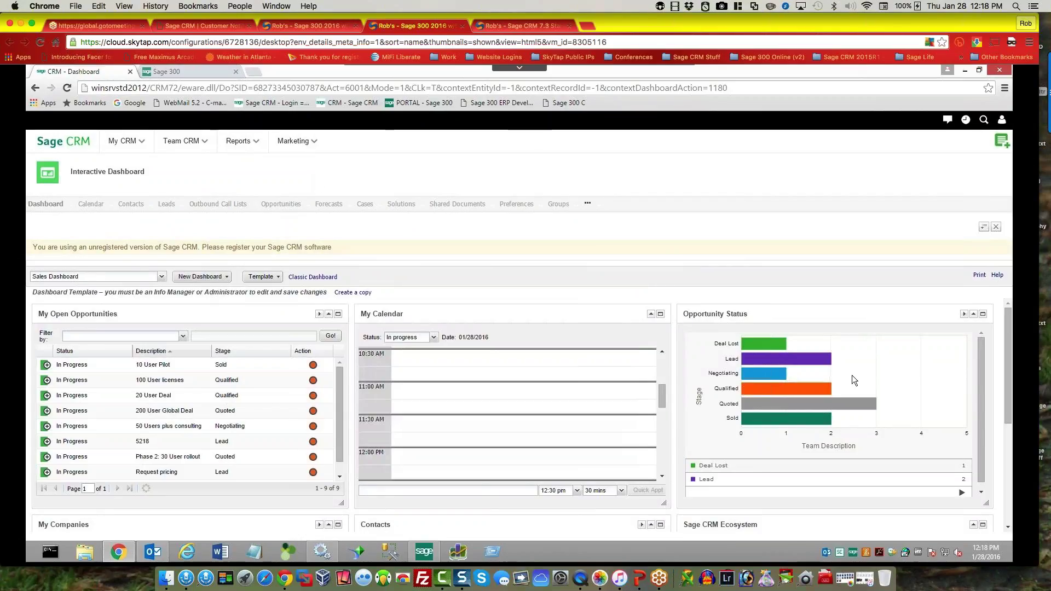
# Step: Scroll through the Sales Dashboard panels and drop down the list of available dashboards
pyautogui.moveTo(1003, 434); pyautogui.dragTo(997, 467)
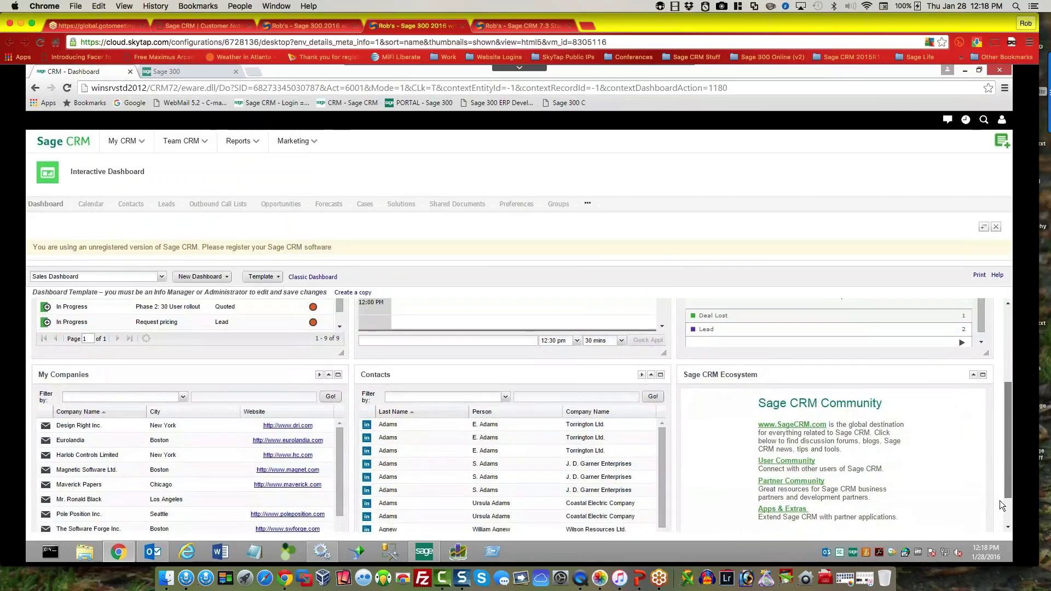
pyautogui.scroll(-3, 1000, 501)
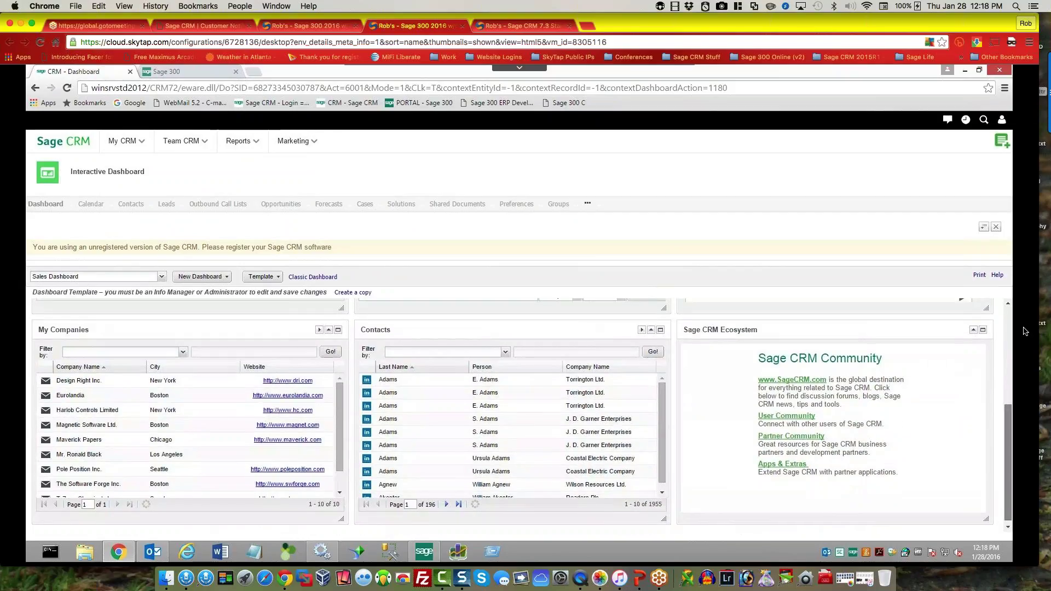
pyautogui.scroll(2, 1013, 408)
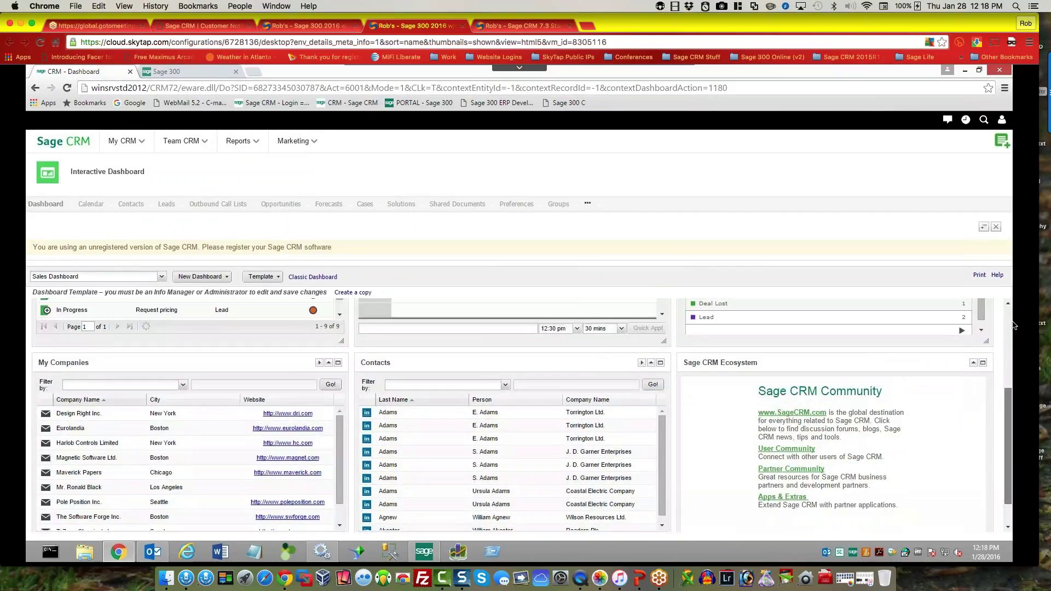
pyautogui.click(1010, 304)
pyautogui.click(1010, 302)
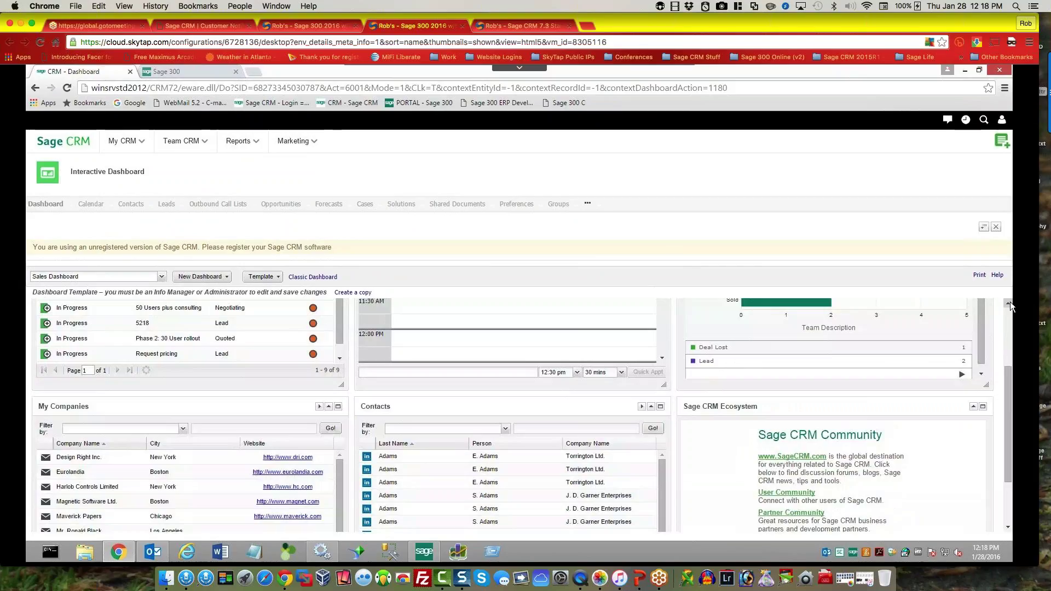
pyautogui.click(1010, 302)
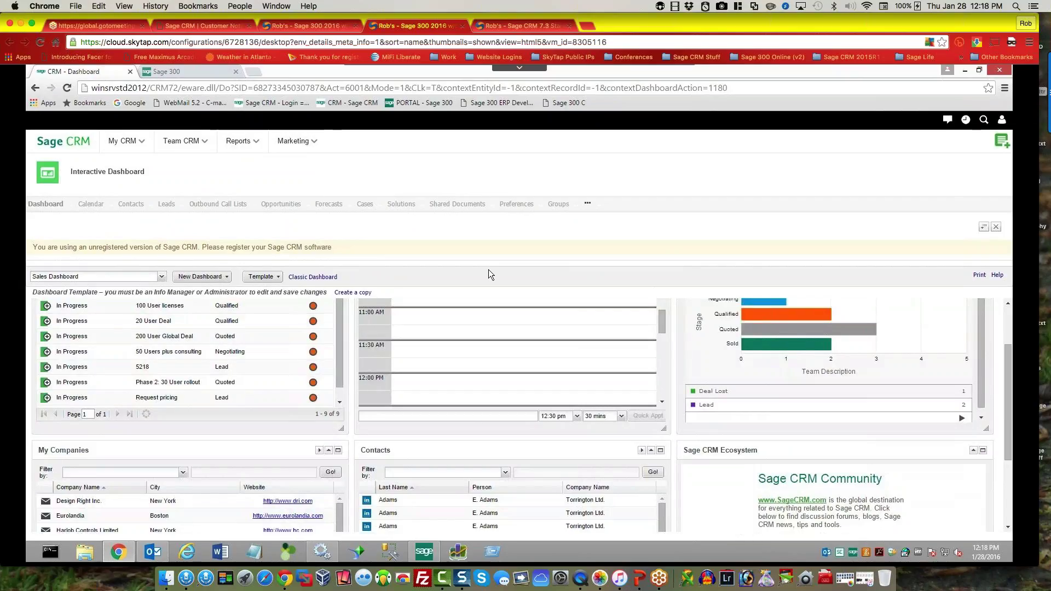
pyautogui.click(161, 278)
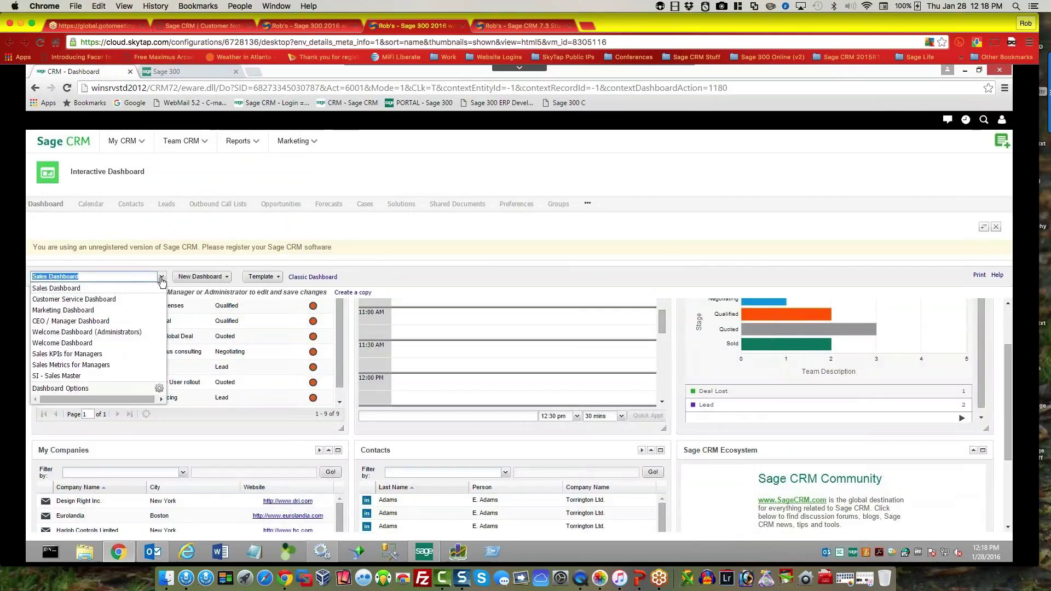
# Step: Look over the My CRM and user account menus, then close the dashboard list, keeping Sales Dashboard
pyautogui.click(379, 233)
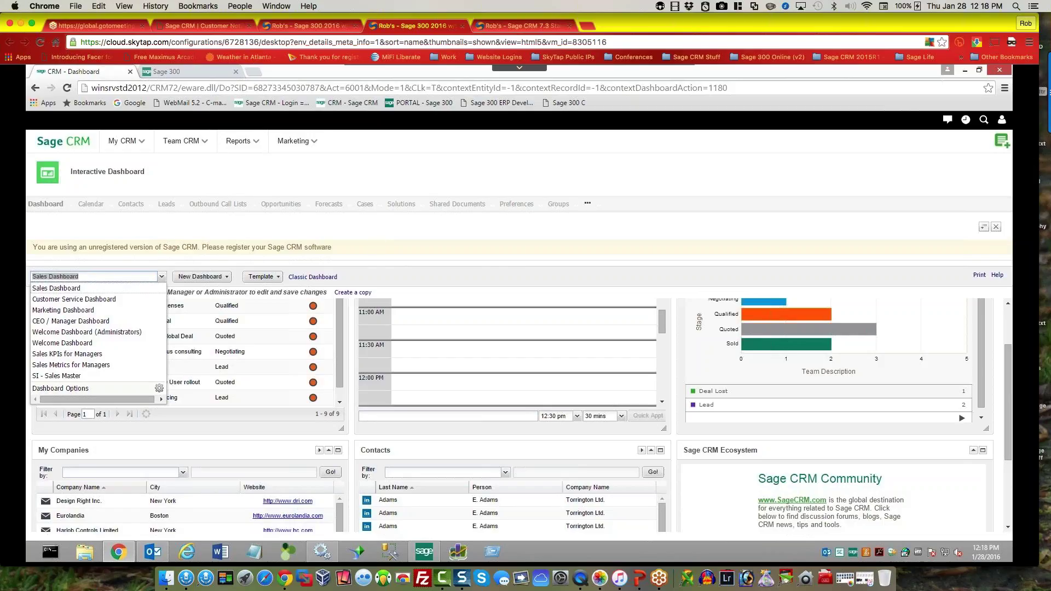
pyautogui.moveTo(141, 146)
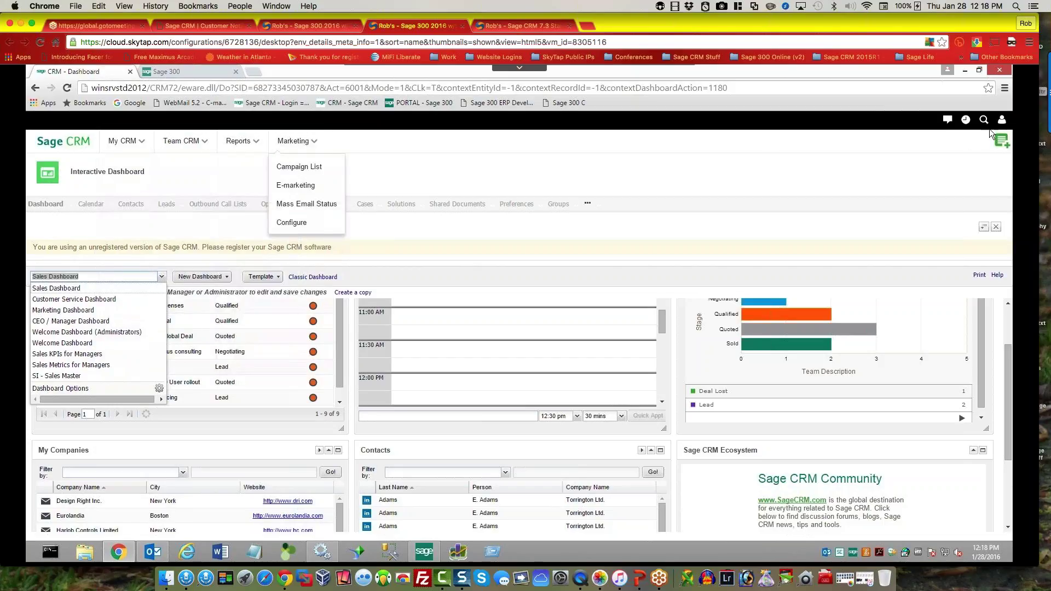
pyautogui.click(1001, 119)
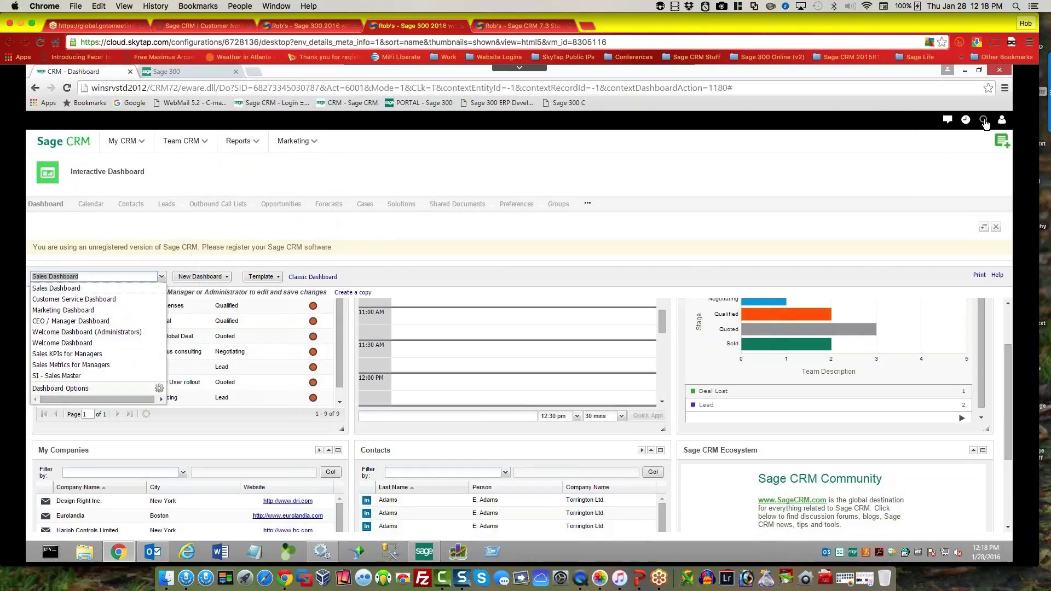
pyautogui.moveTo(984, 122)
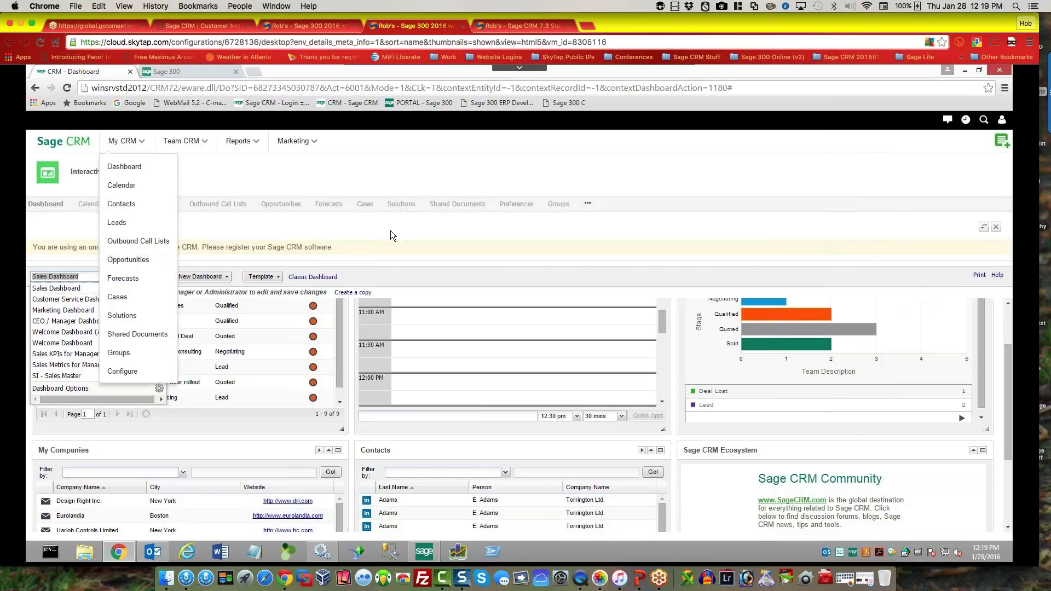
pyautogui.click(163, 278)
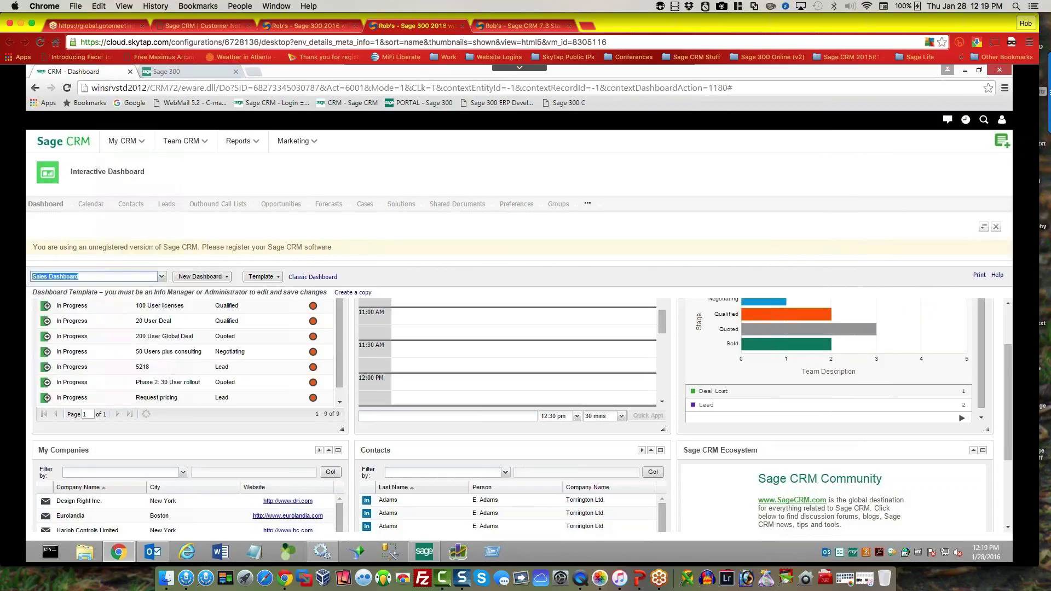
# Step: Filter the opportunities pipeline to Qualified and open the 100 User licenses opportunity
pyautogui.click(287, 206)
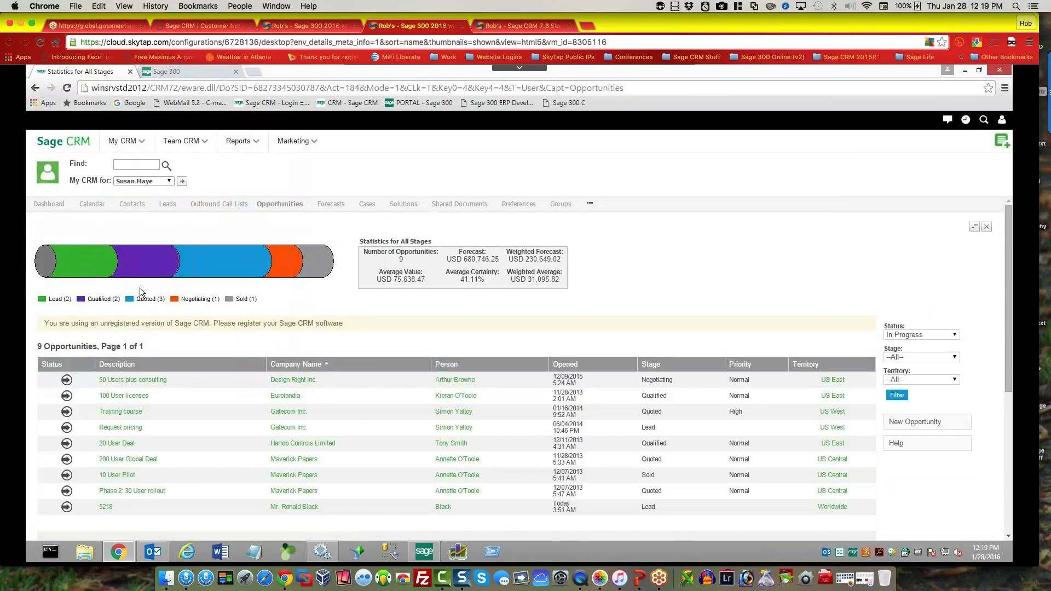
pyautogui.click(133, 274)
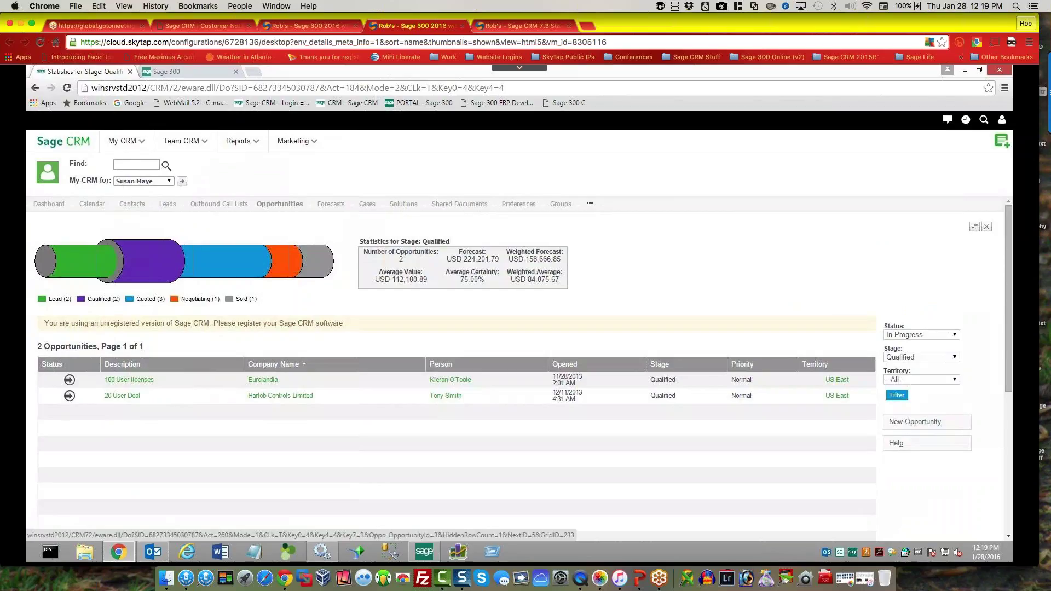
pyautogui.click(129, 380)
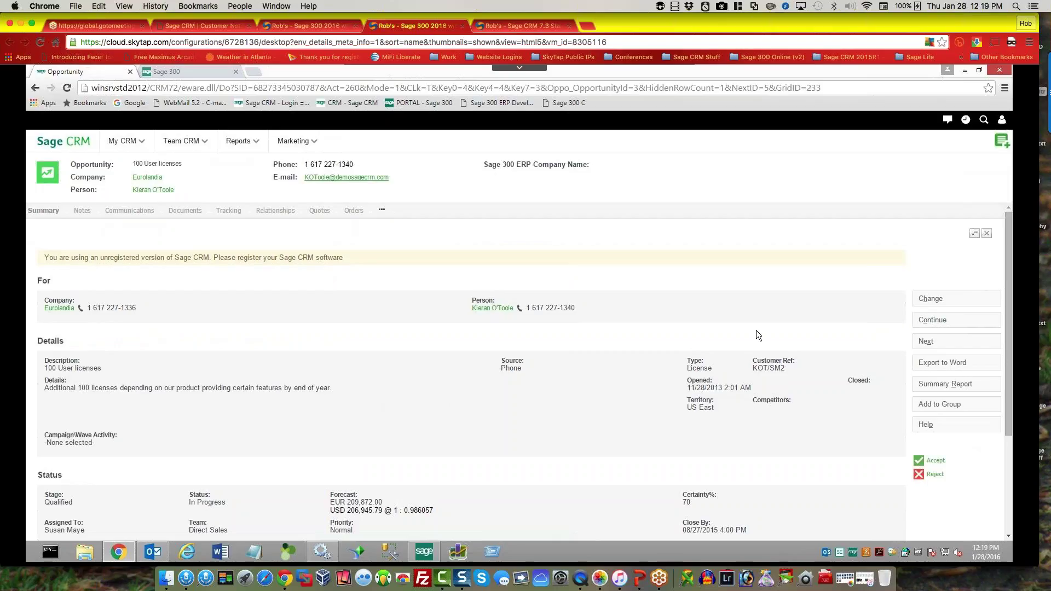
# Step: Accept 100 User licenses with tracking note 'verify', save, and advance to the next opportunity
pyautogui.click(936, 461)
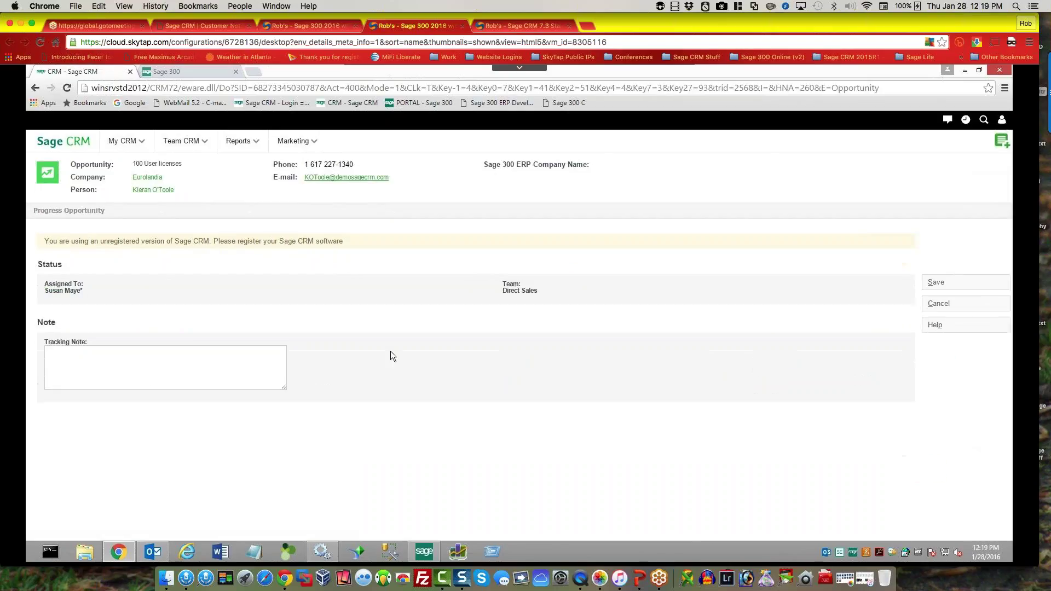
pyautogui.click(137, 378)
pyautogui.write('verfi')
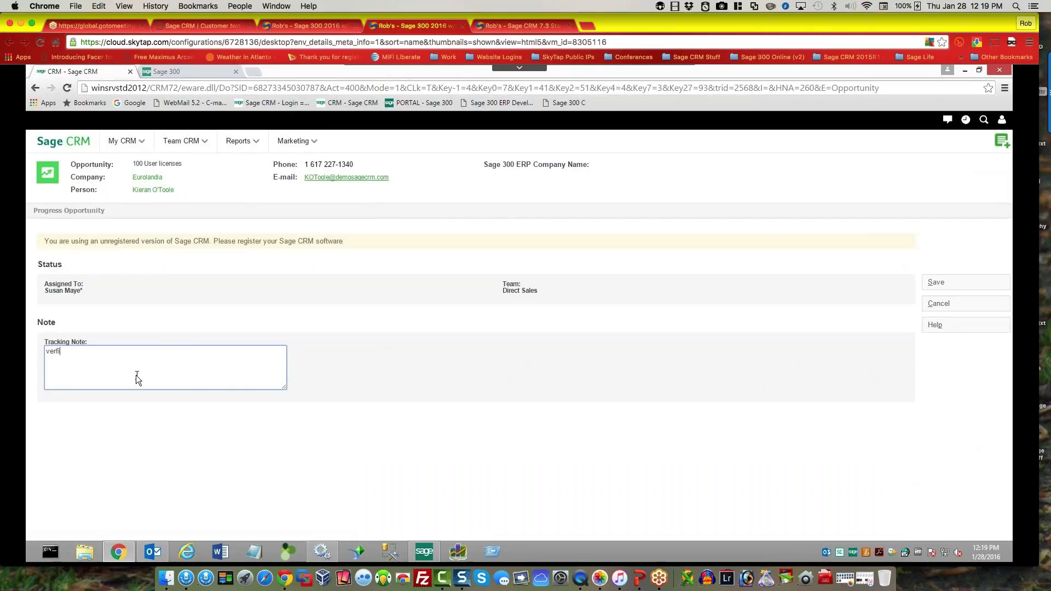
pyautogui.write('t')
pyautogui.press('BackSpace')
pyautogui.write('y.')
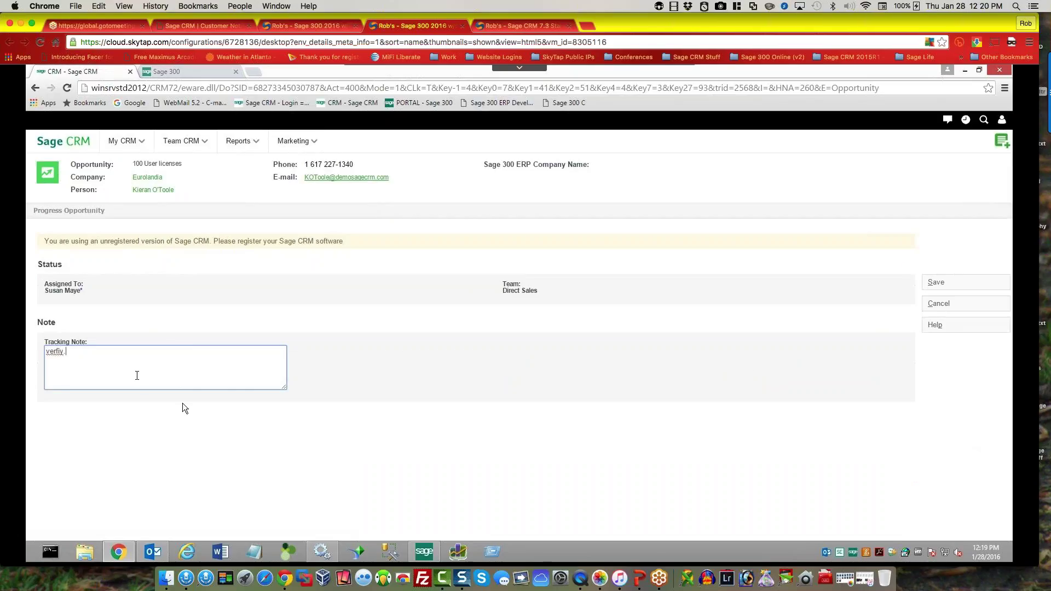
pyautogui.click(937, 282)
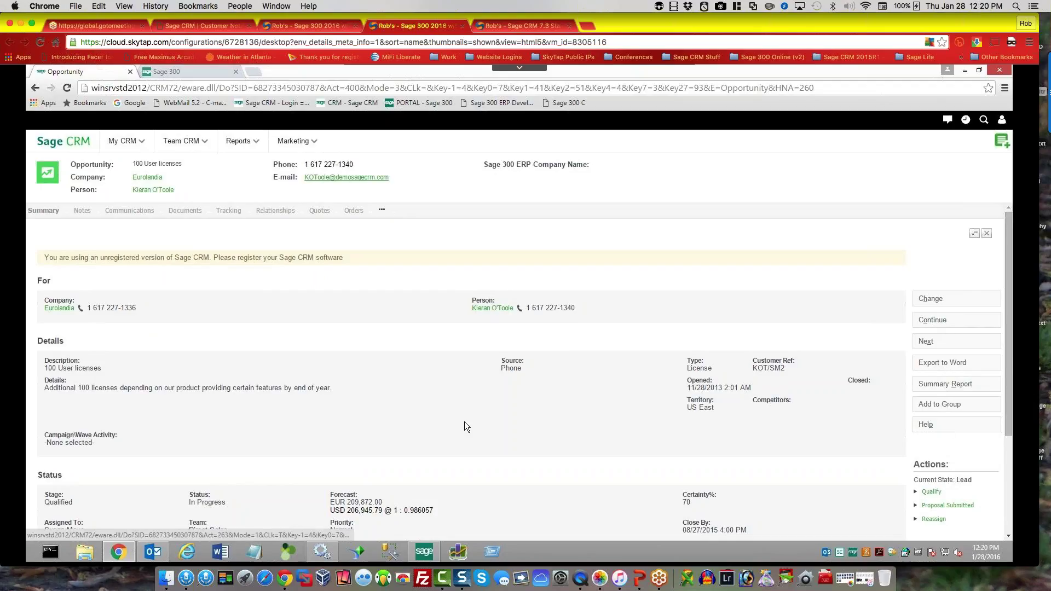
pyautogui.click(936, 345)
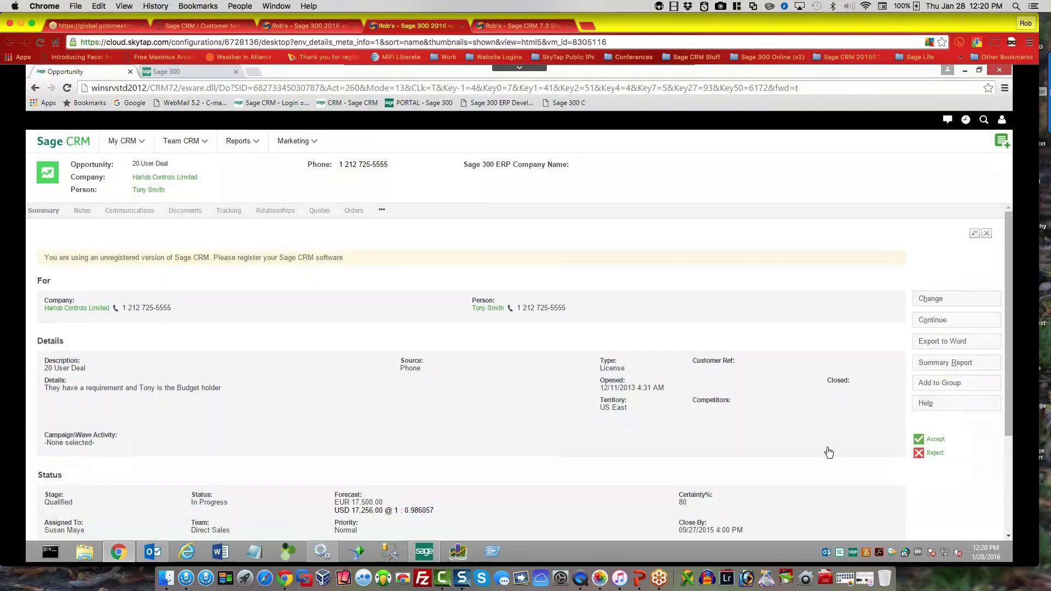
# Step: Save the 20 User Deal opportunity with a 'verify' tracking note
pyautogui.click(211, 368)
pyautogui.write('veri')
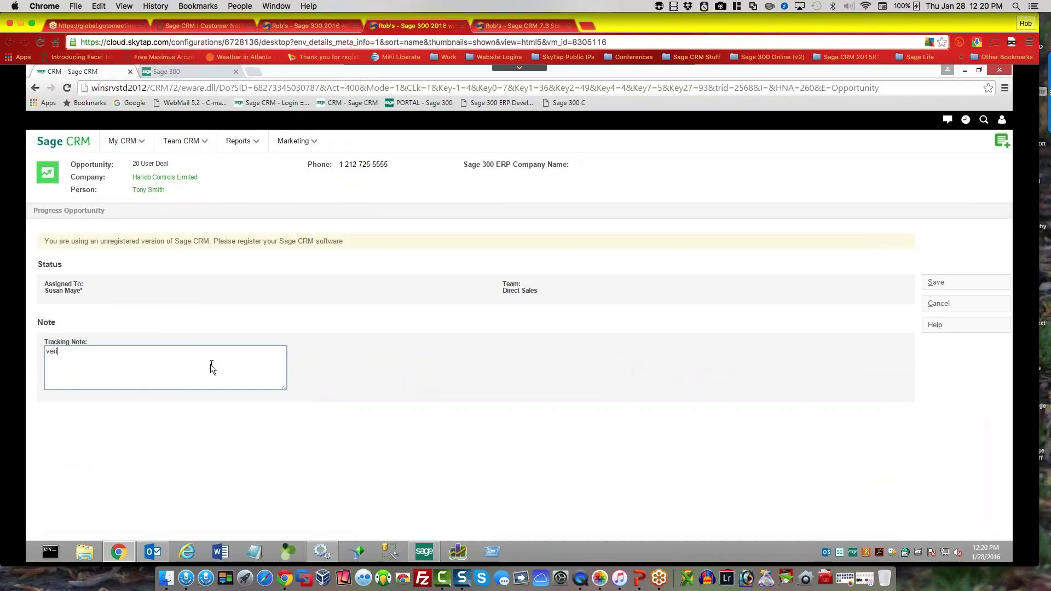
pyautogui.write('fy')
pyautogui.press('BackSpace')
pyautogui.click(941, 282)
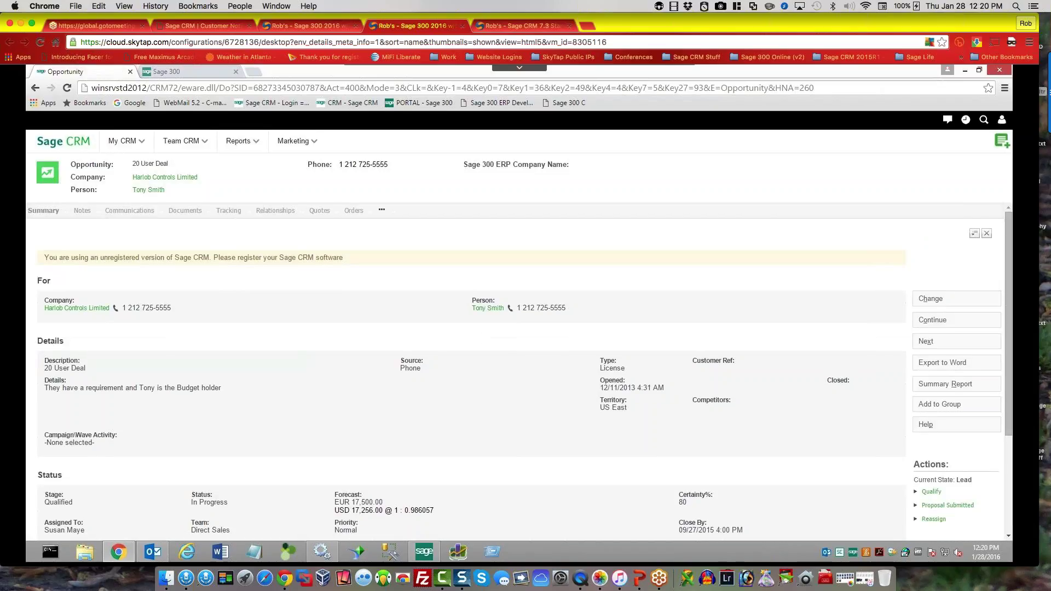
# Step: Check the new entry in its Tracking history, return to the summary, and go to the next opportunity
pyautogui.click(228, 212)
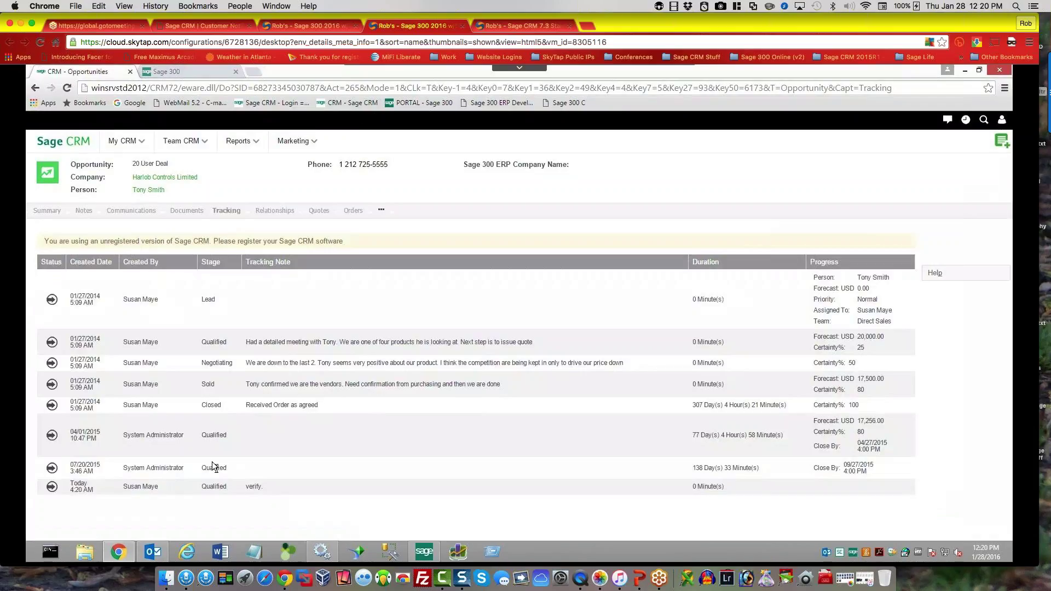
pyautogui.click(50, 212)
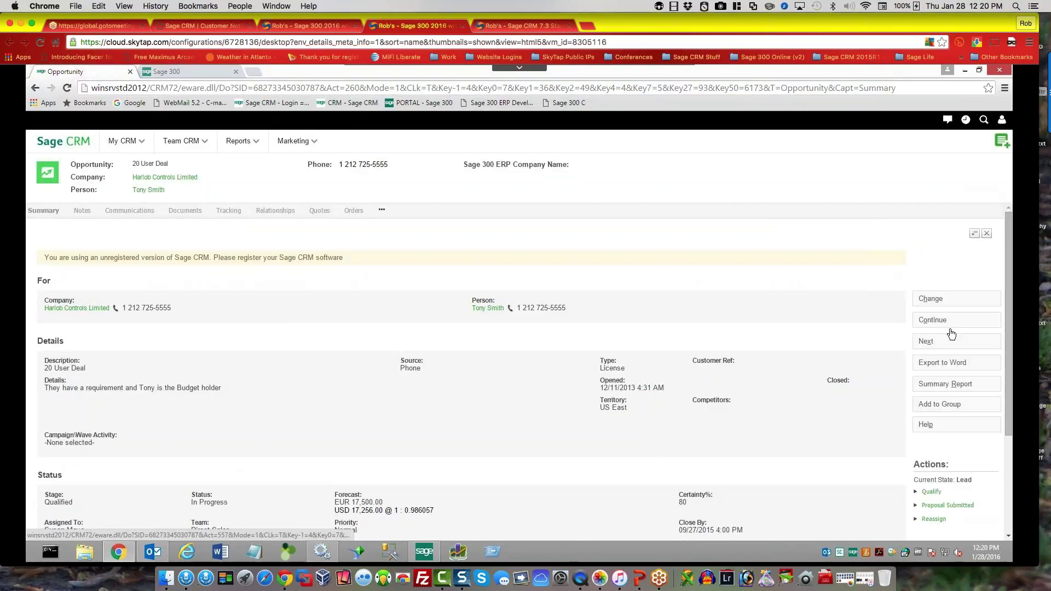
pyautogui.click(924, 343)
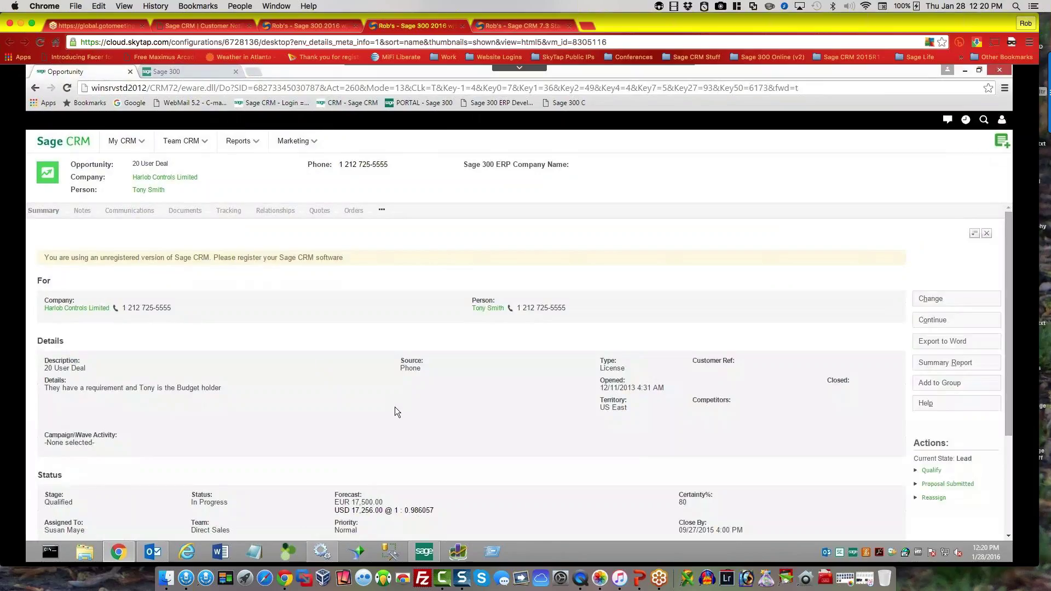
# Step: Return to the opportunities list and filter it to show every status
pyautogui.click(924, 323)
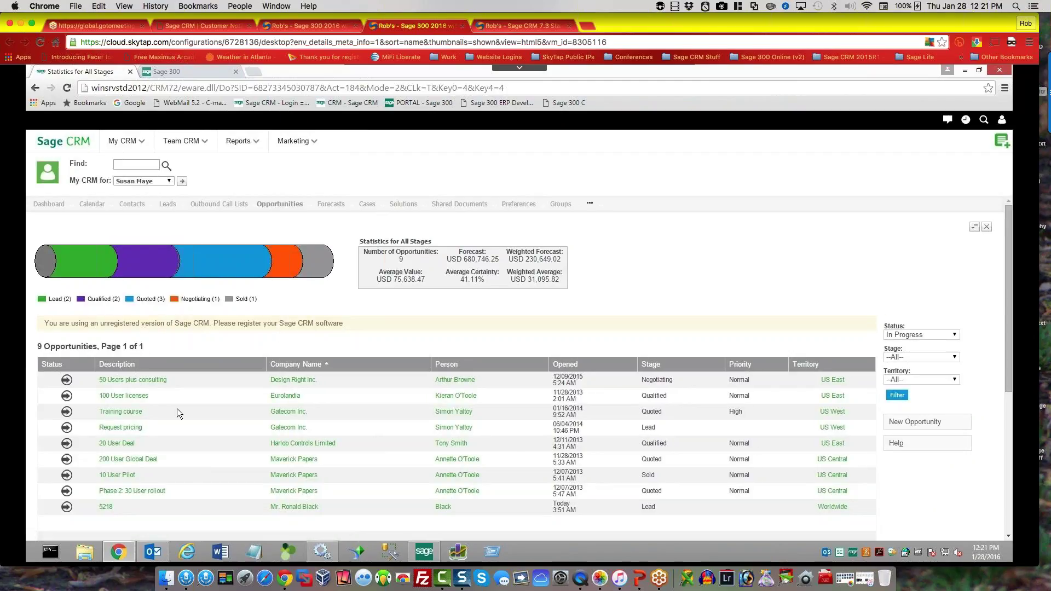
pyautogui.click(918, 336)
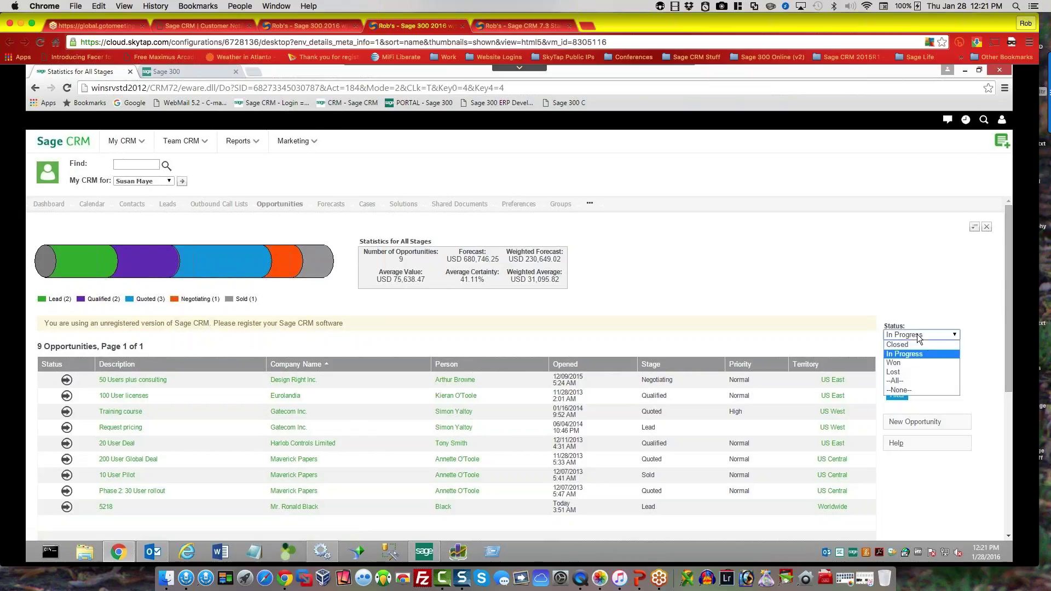
pyautogui.click(903, 381)
pyautogui.click(901, 397)
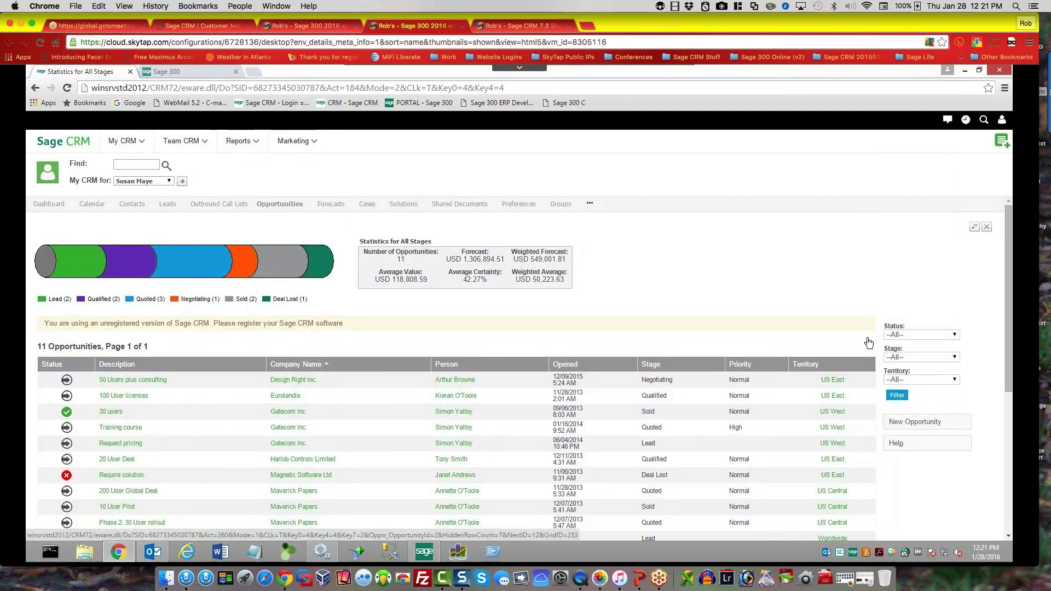
# Step: Filter the list back to In Progress opportunities, then show the Calendar and tasks
pyautogui.click(904, 335)
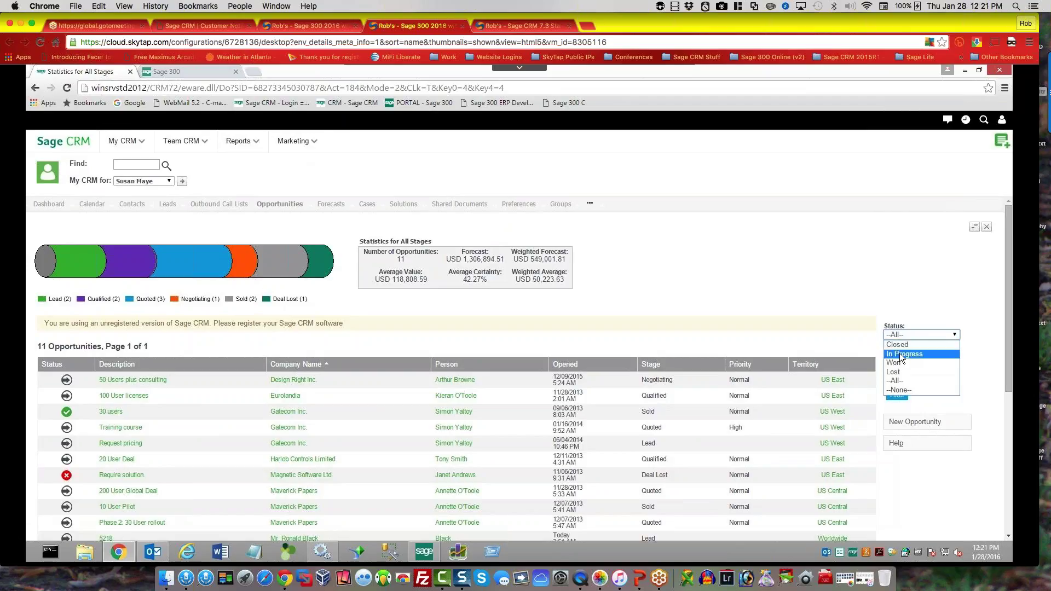
pyautogui.click(899, 354)
pyautogui.click(898, 395)
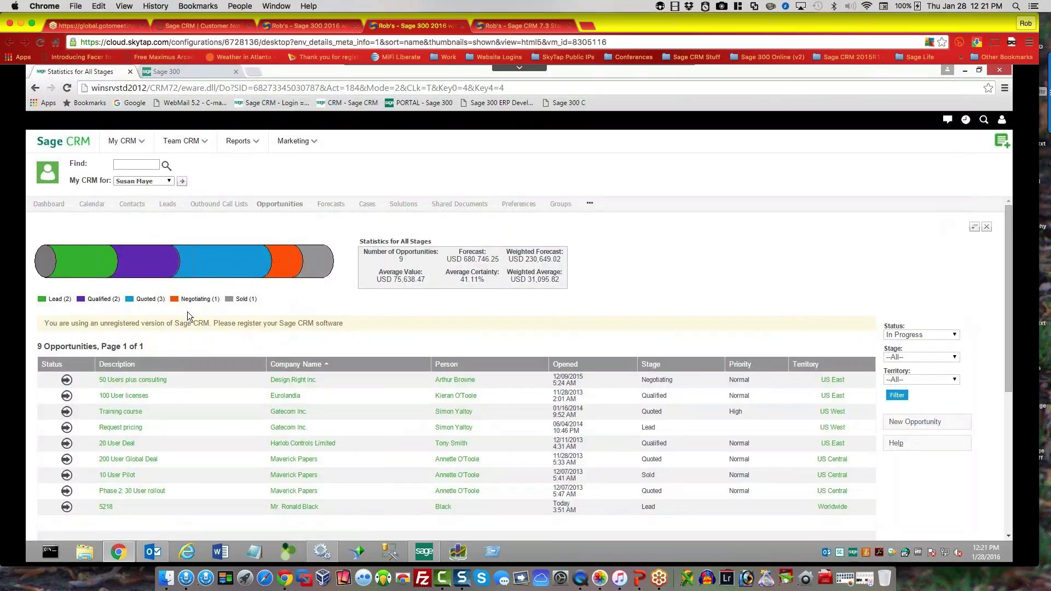
pyautogui.click(93, 205)
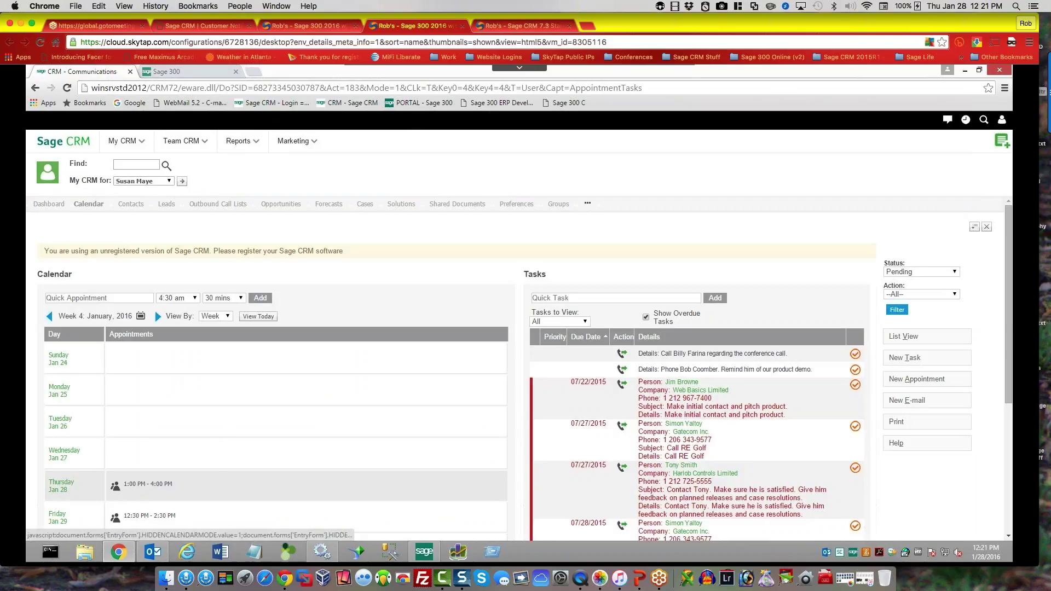
# Step: Open today's 1:00 PM Demo appointment and add System Administrator to its users
pyautogui.click(259, 317)
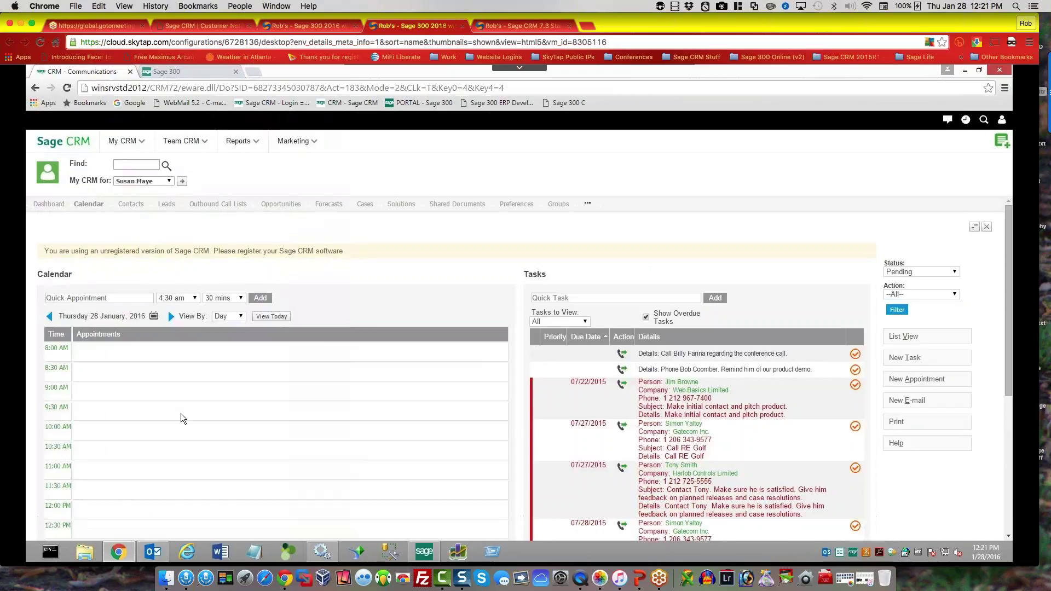
pyautogui.scroll(-3, 180, 415)
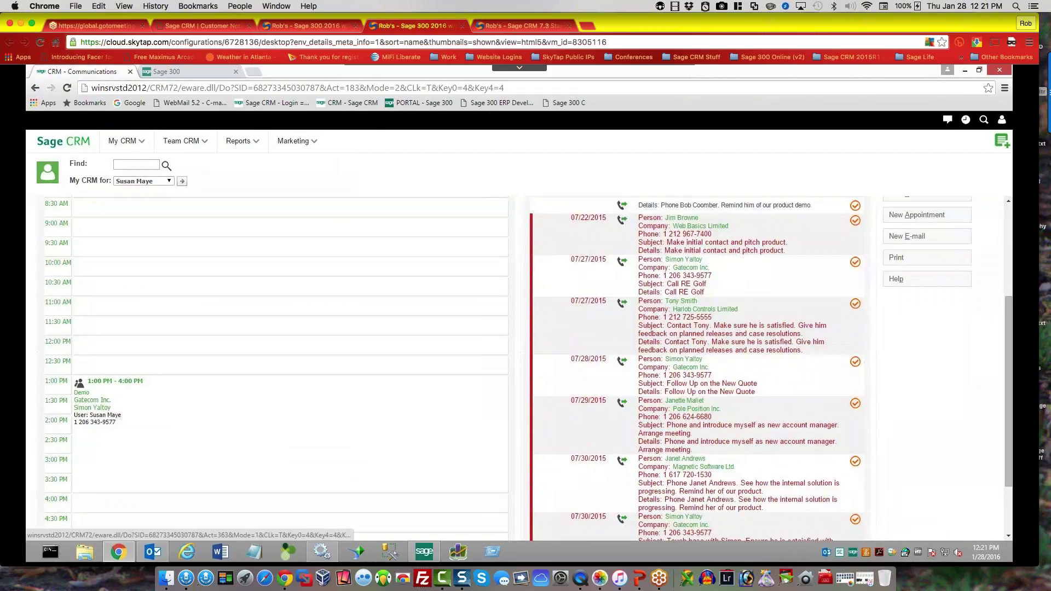
pyautogui.click(235, 396)
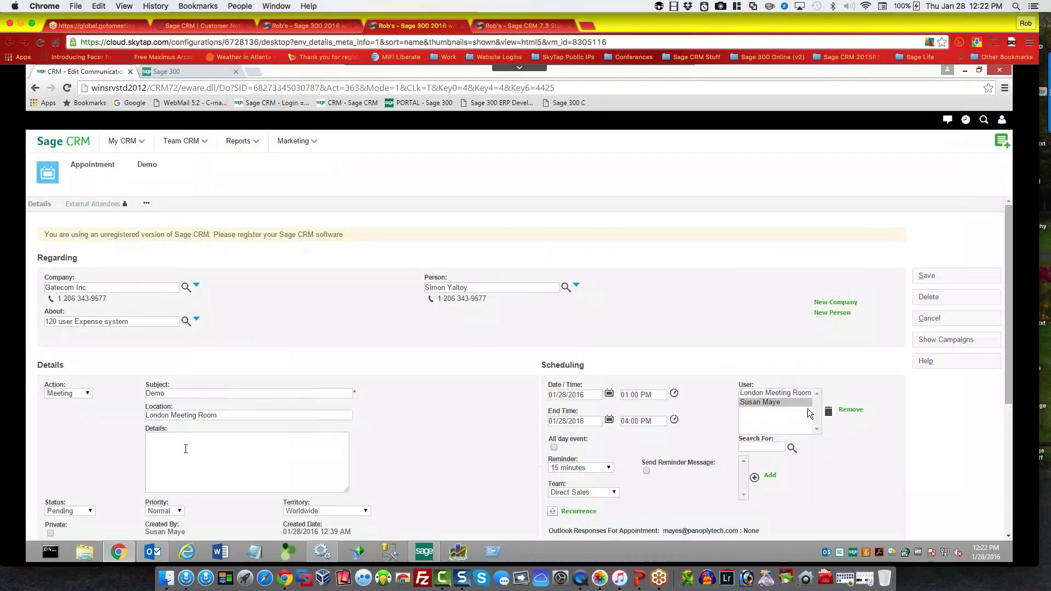
pyautogui.click(750, 447)
pyautogui.write('sys')
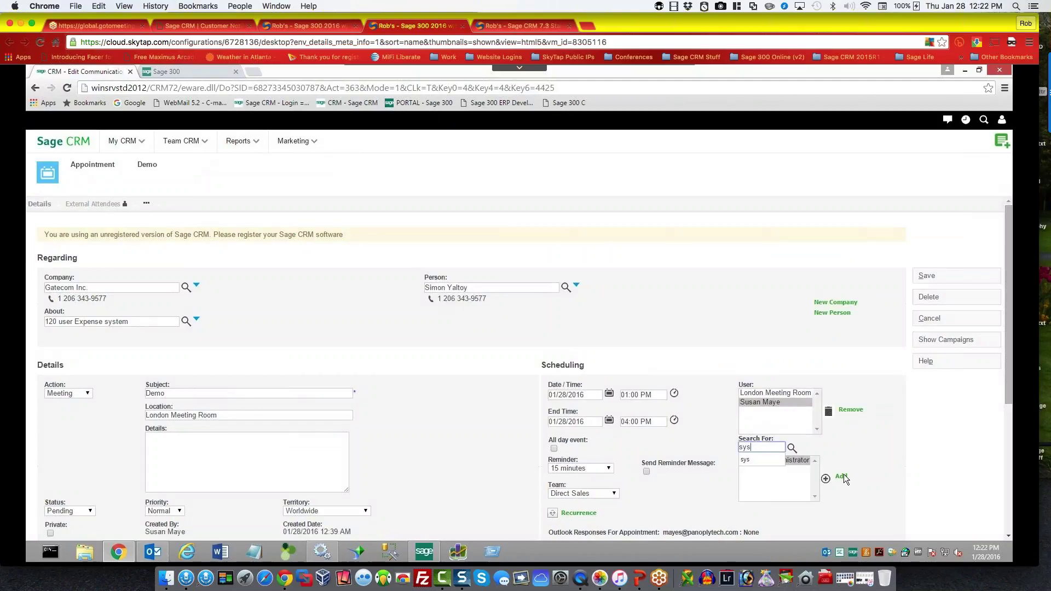
pyautogui.click(841, 477)
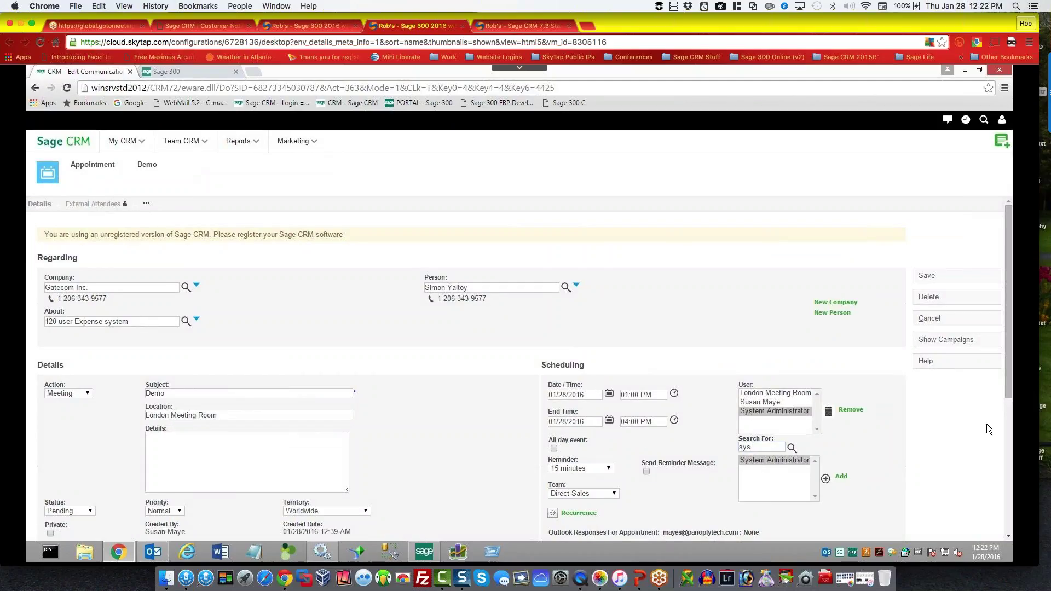
# Step: Enable Send Reminder Message, save the appointment, and reopen the Demo appointment
pyautogui.scroll(-1, 1006, 471)
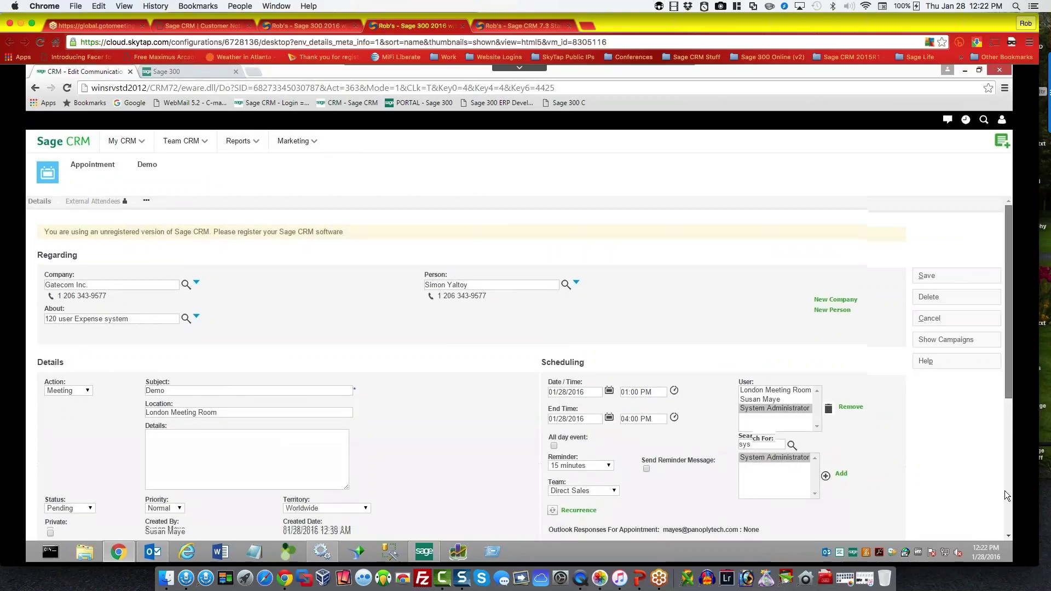
pyautogui.scroll(-5, 1000, 523)
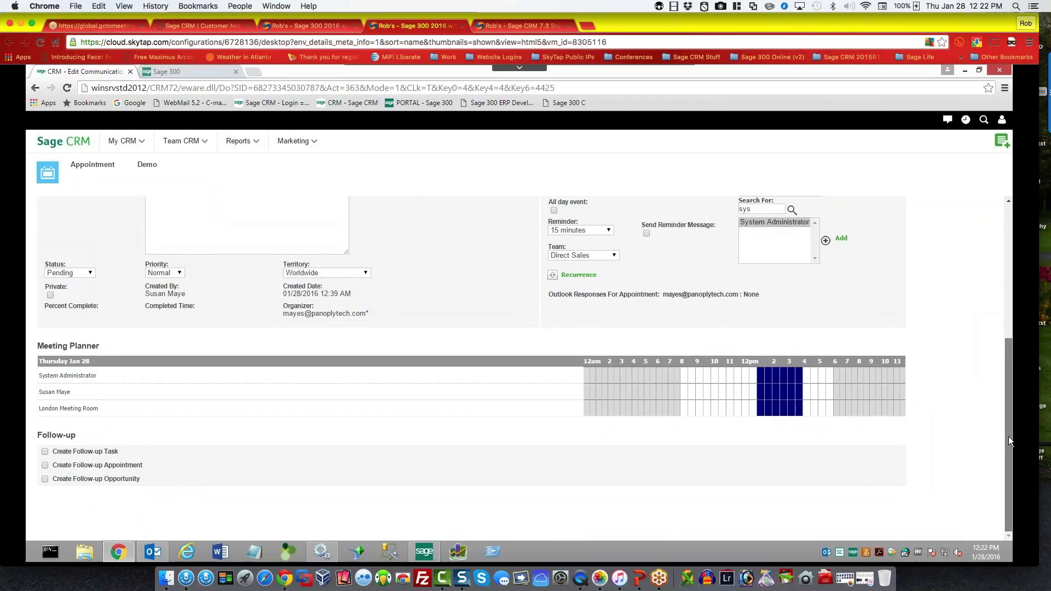
pyautogui.scroll(5, 558, 454)
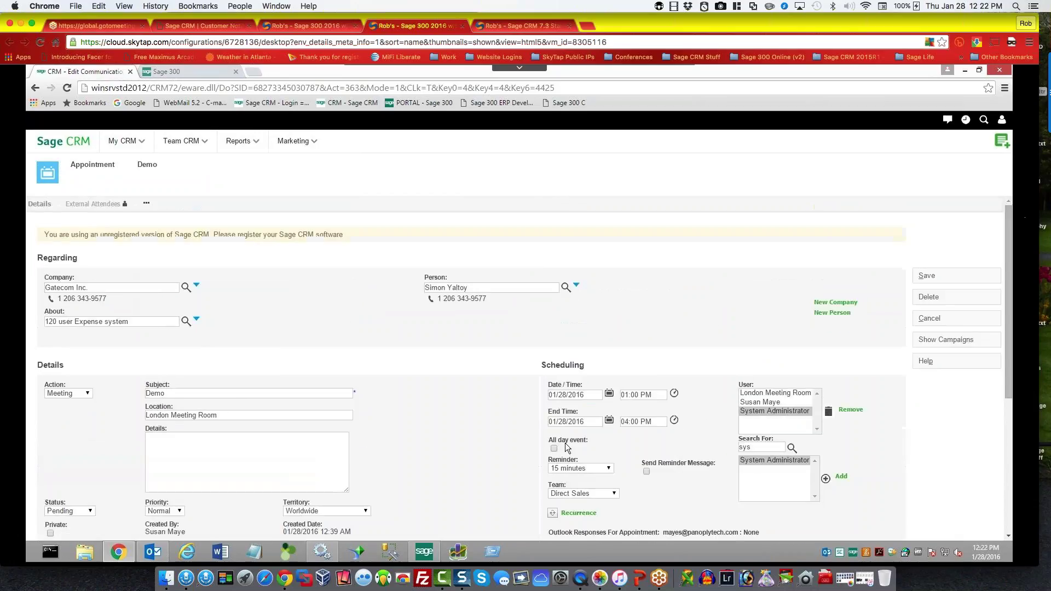
pyautogui.click(646, 471)
pyautogui.click(924, 275)
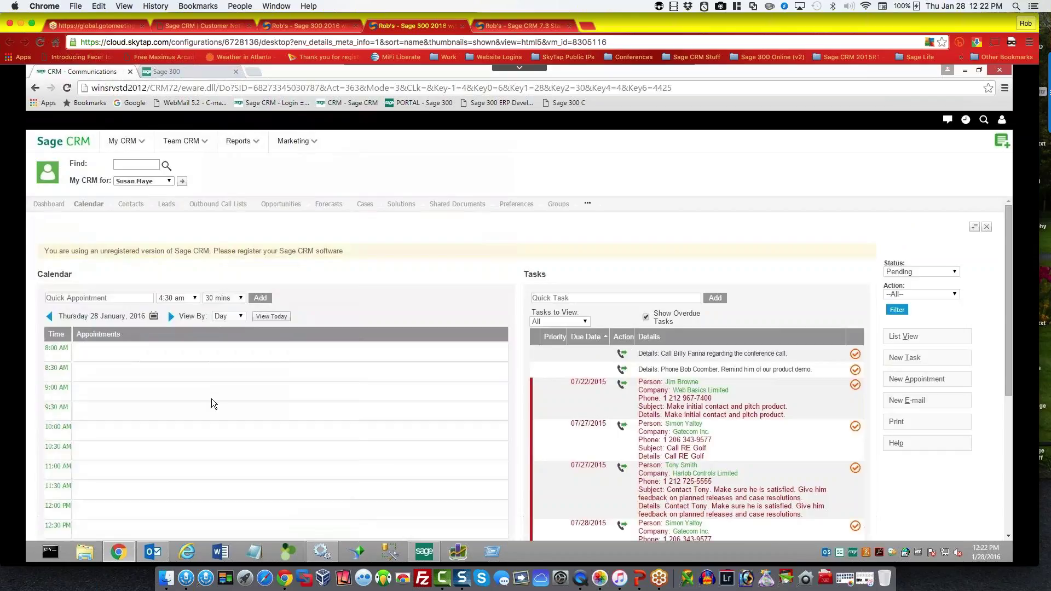
pyautogui.scroll(-3, 211, 404)
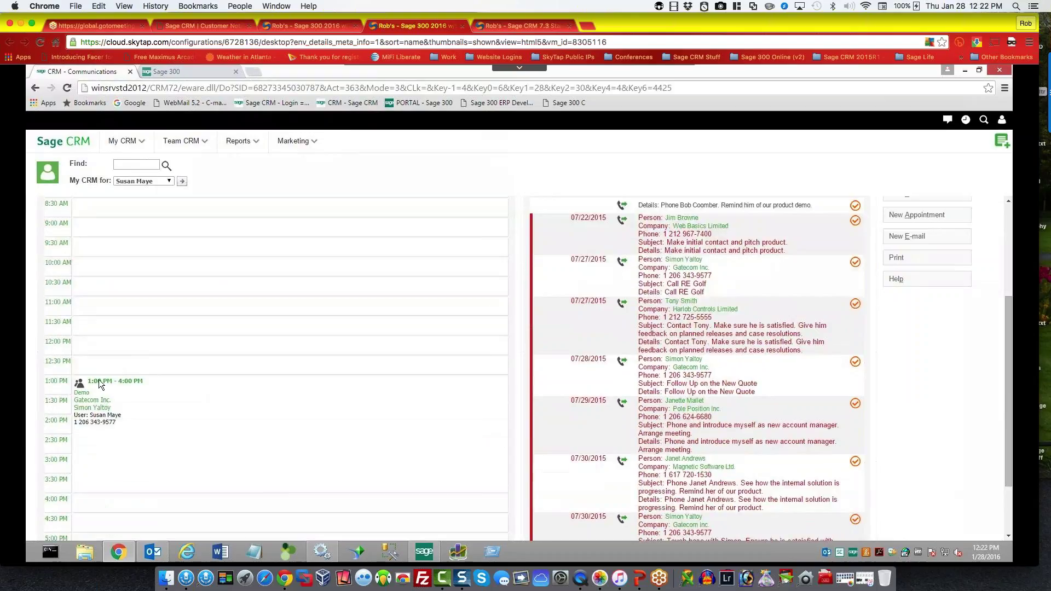
pyautogui.click(283, 280)
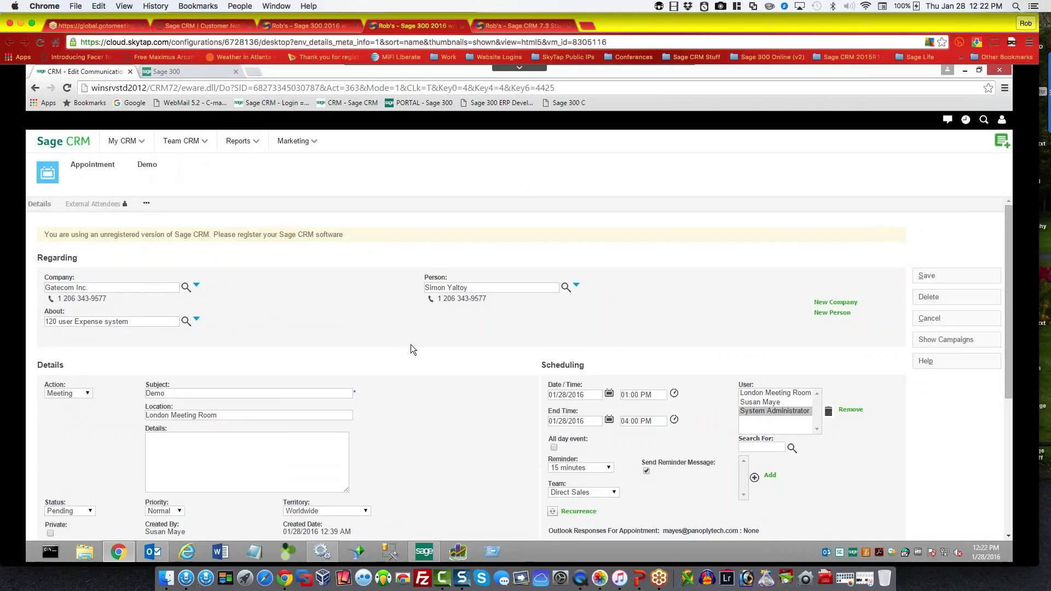
# Step: Preview the appointment's Gatecom Inc. company details, then open the full company record
pyautogui.click(73, 288)
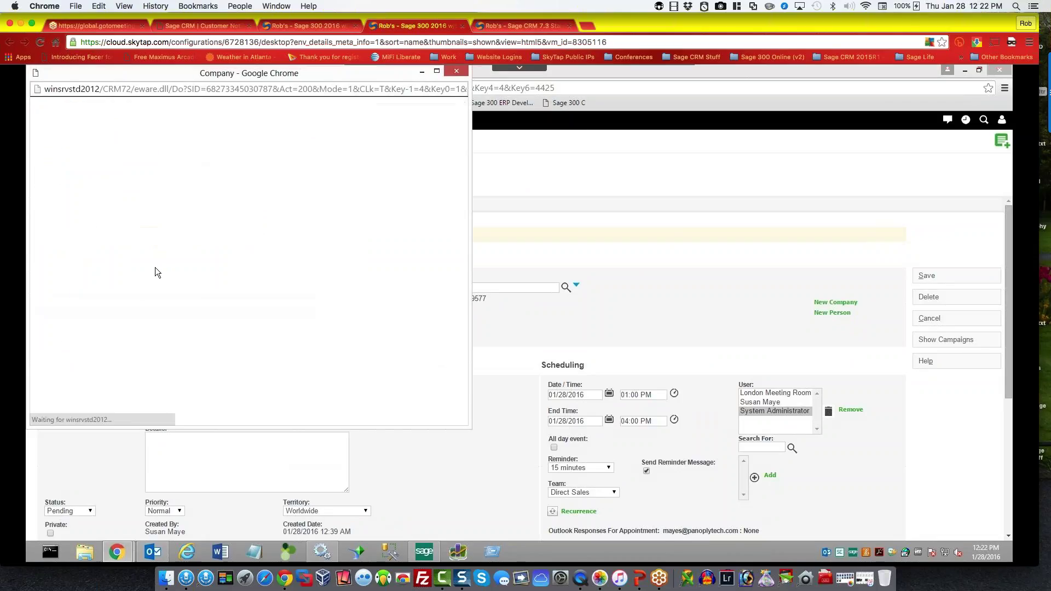
pyautogui.moveTo(292, 73); pyautogui.dragTo(379, 124)
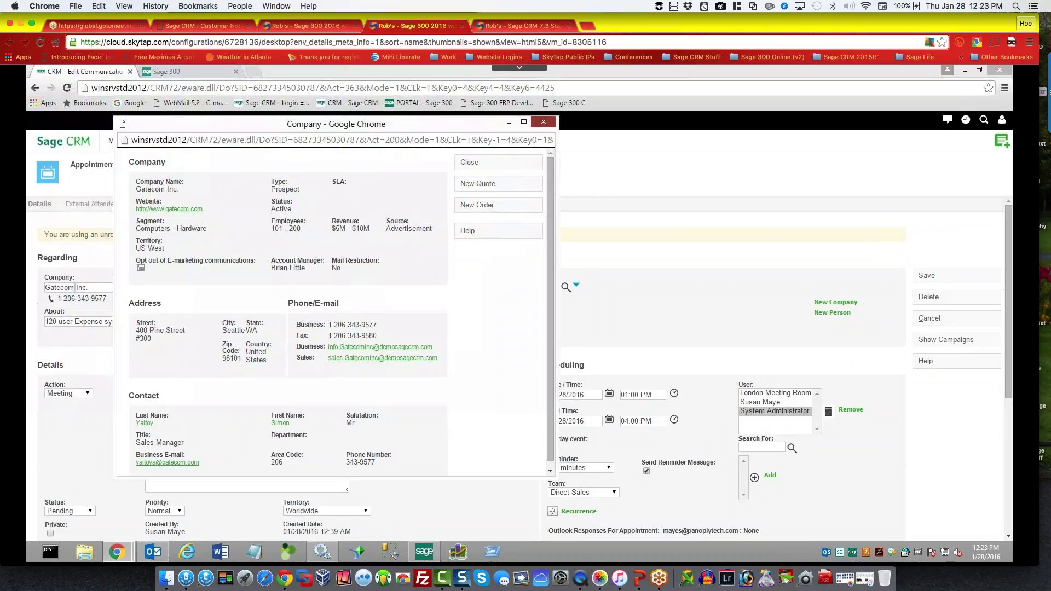
pyautogui.click(543, 121)
pyautogui.click(57, 288)
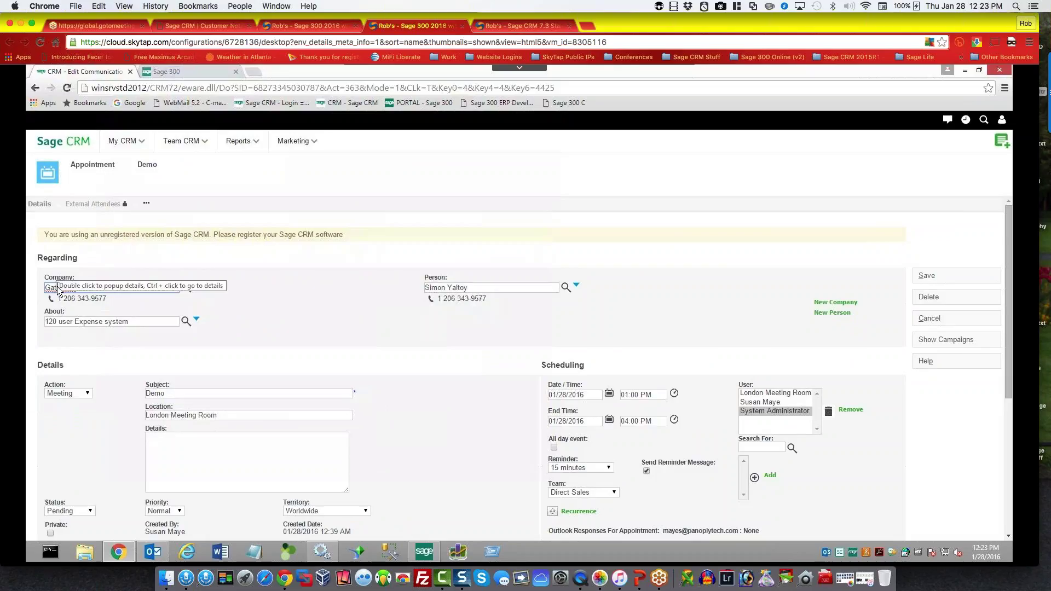
pyautogui.keyDown('ctrl'); pyautogui.click(57, 289); pyautogui.keyUp('ctrl')
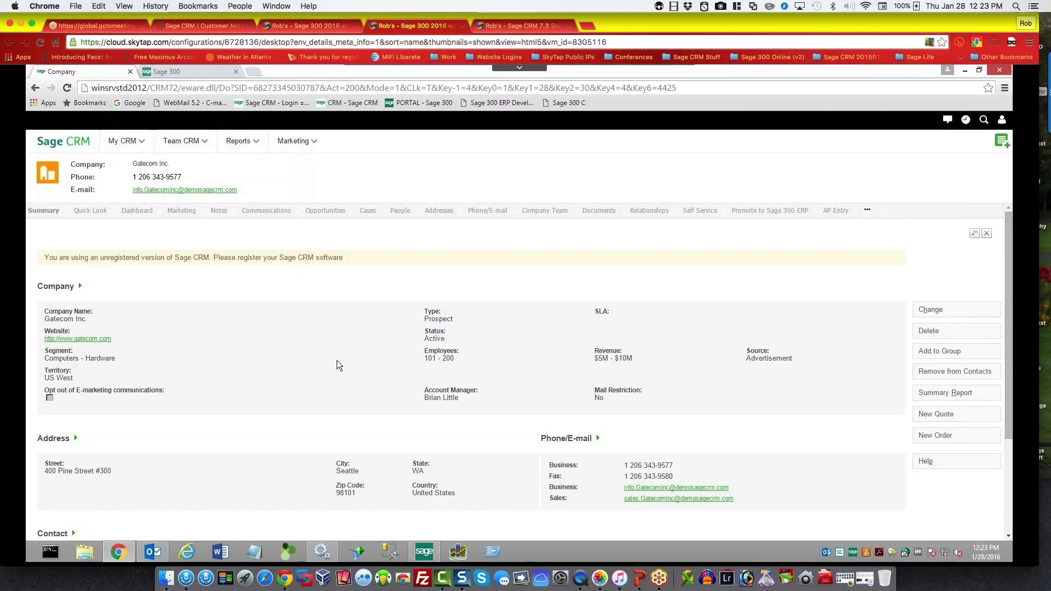
# Step: Open Gatecom's 120 user Expense system opportunity and list its eight communications
pyautogui.click(321, 215)
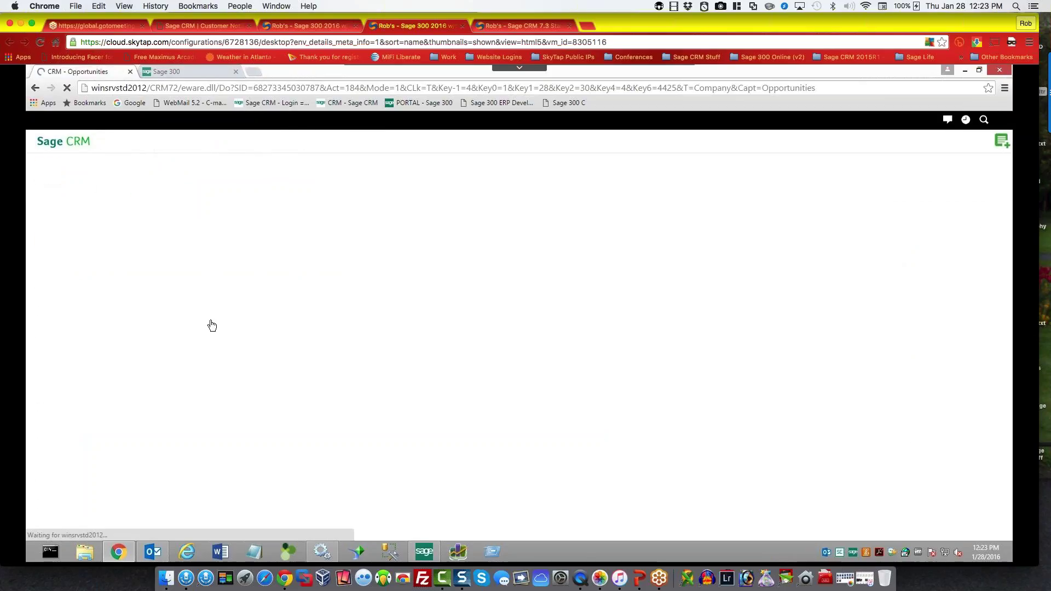
pyautogui.click(401, 214)
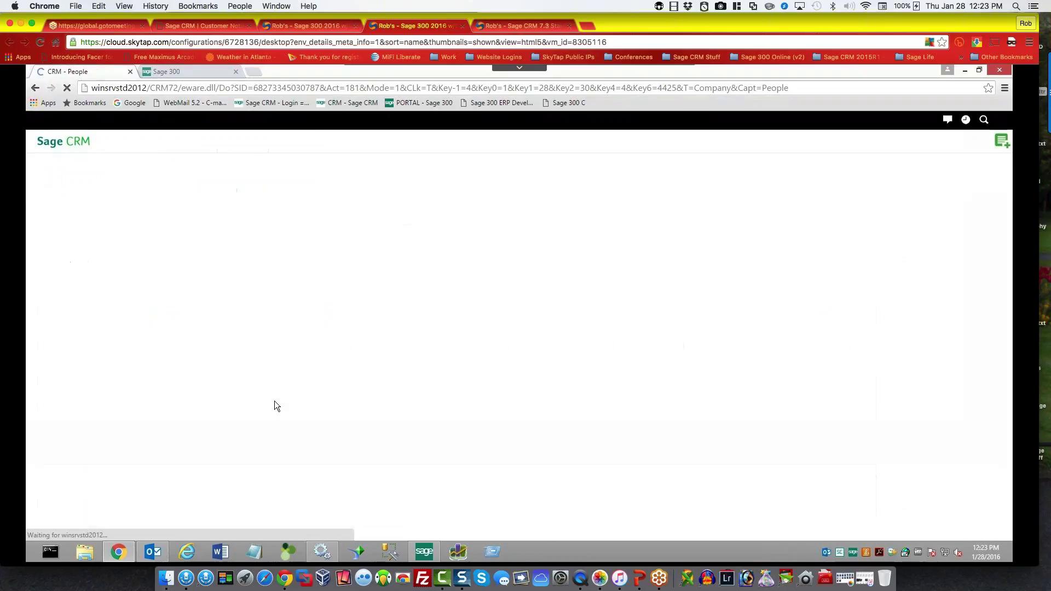
pyautogui.click(320, 212)
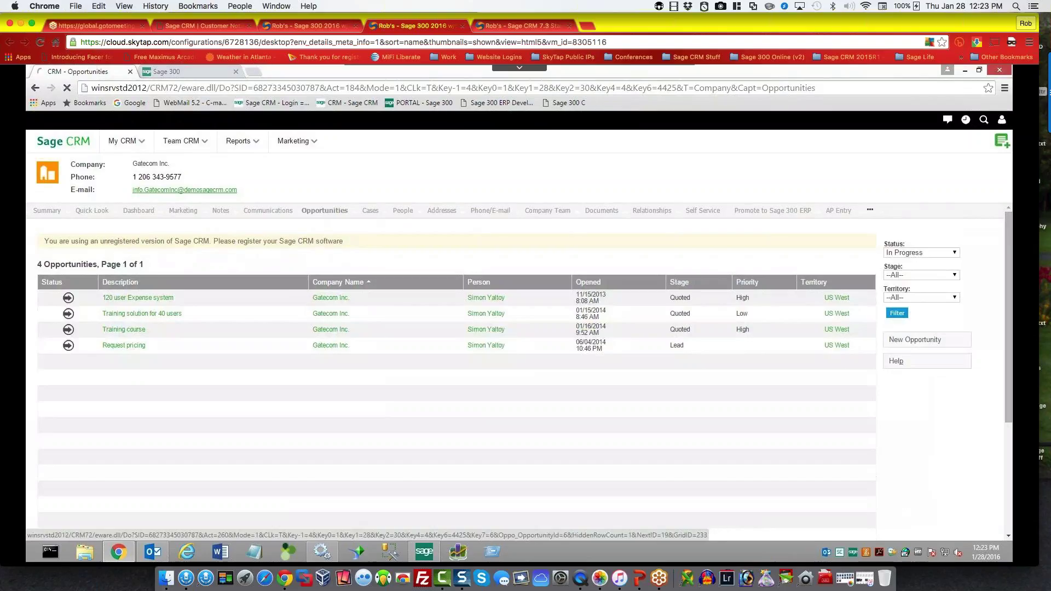
pyautogui.click(138, 298)
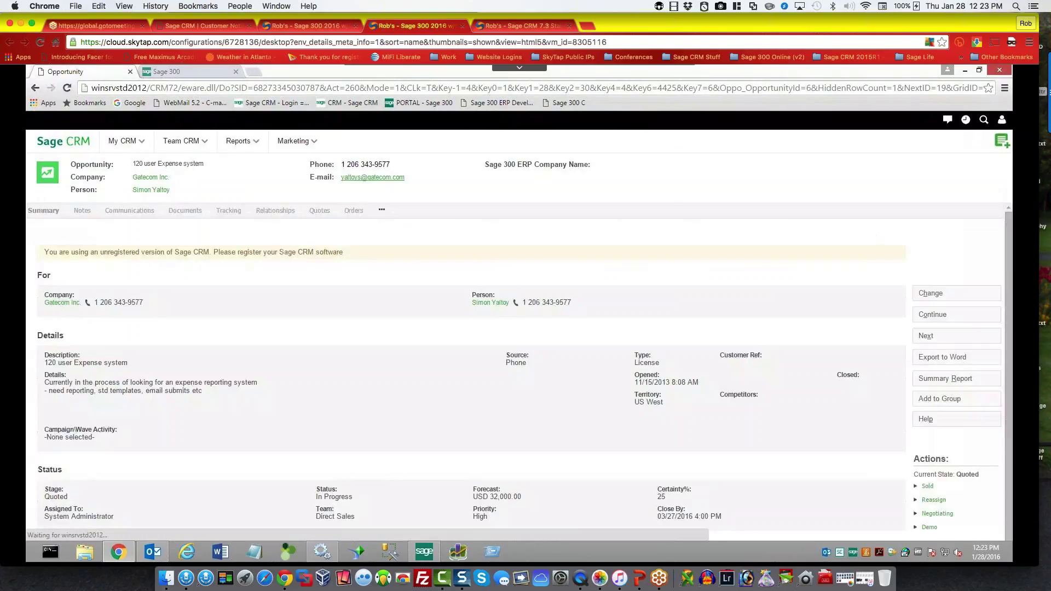
pyautogui.click(130, 211)
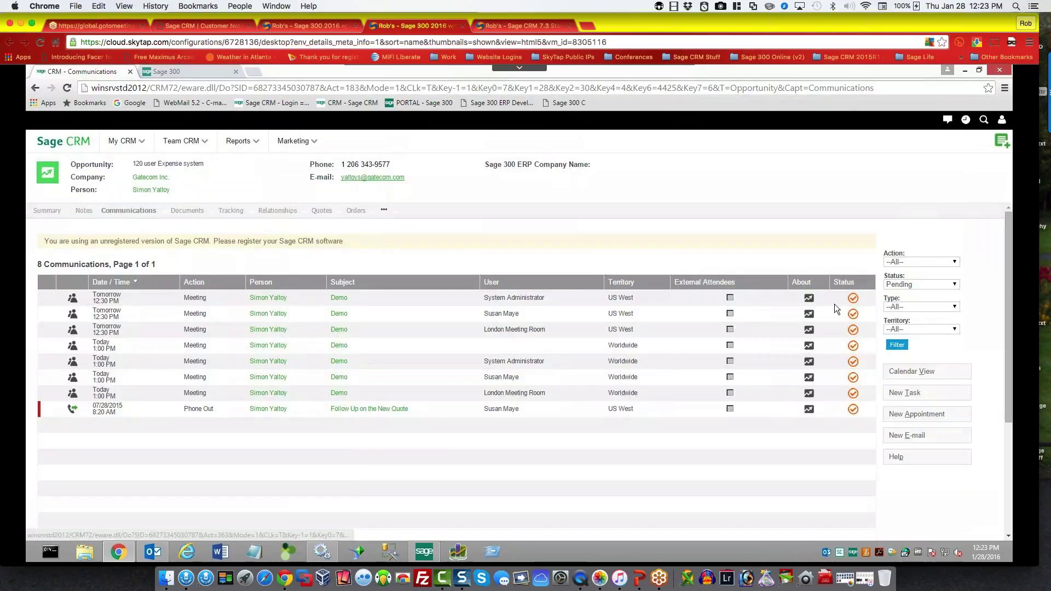
# Step: Filter the opportunity's communications to Complete status, leaving 13 listed
pyautogui.click(913, 285)
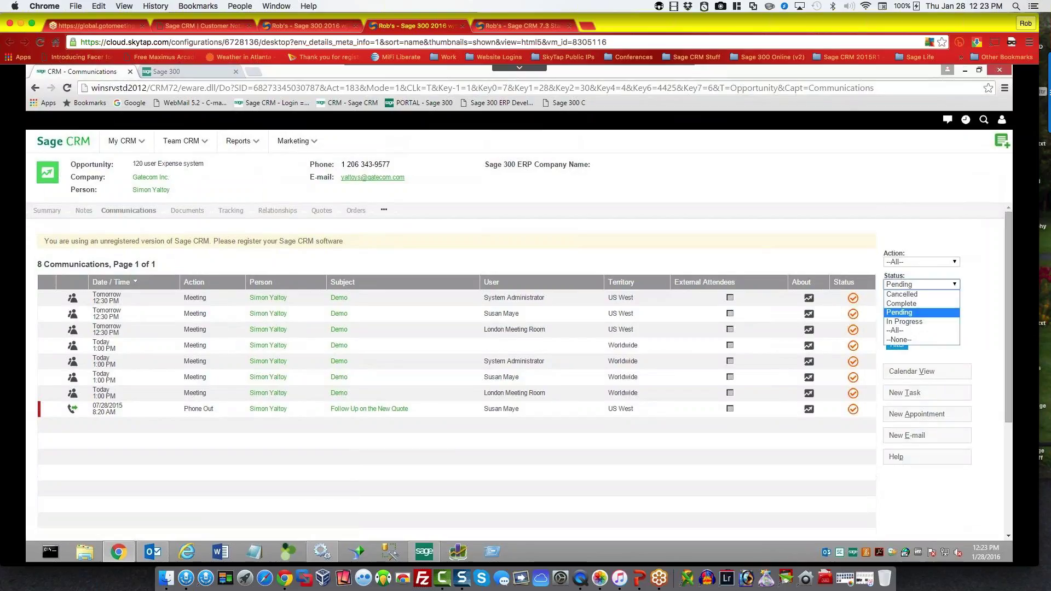
pyautogui.click(908, 303)
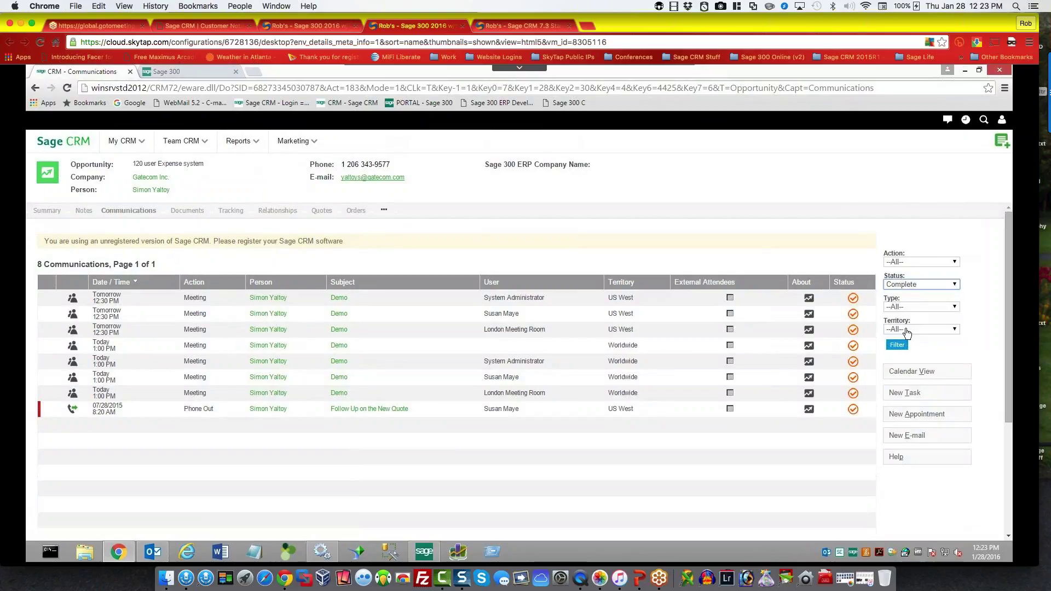
pyautogui.click(898, 346)
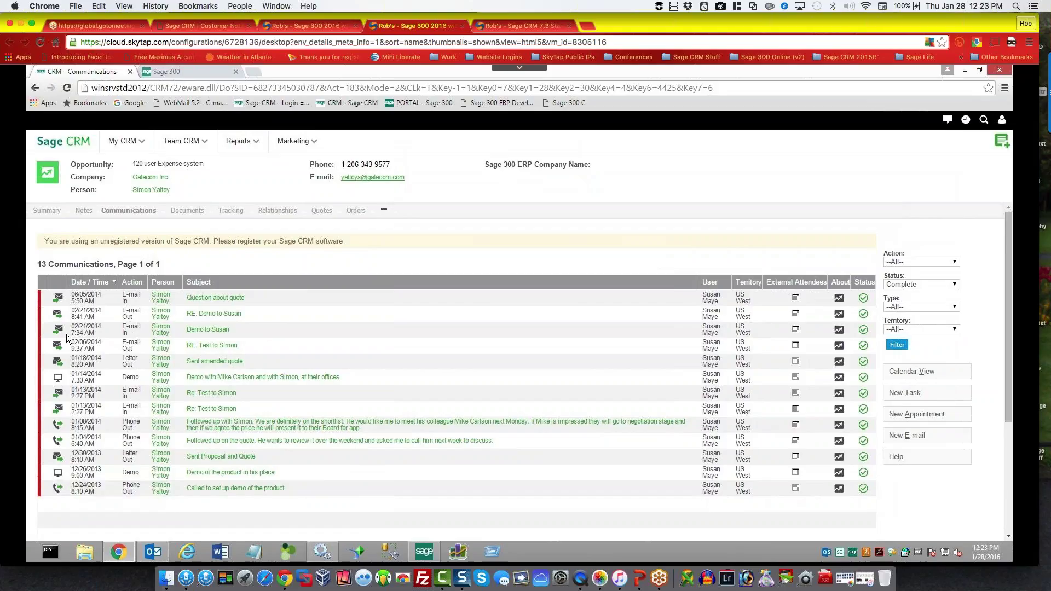
# Step: Review the Question about quote e-mail, then return to the communications list
pyautogui.moveTo(57, 336)
pyautogui.click(58, 300)
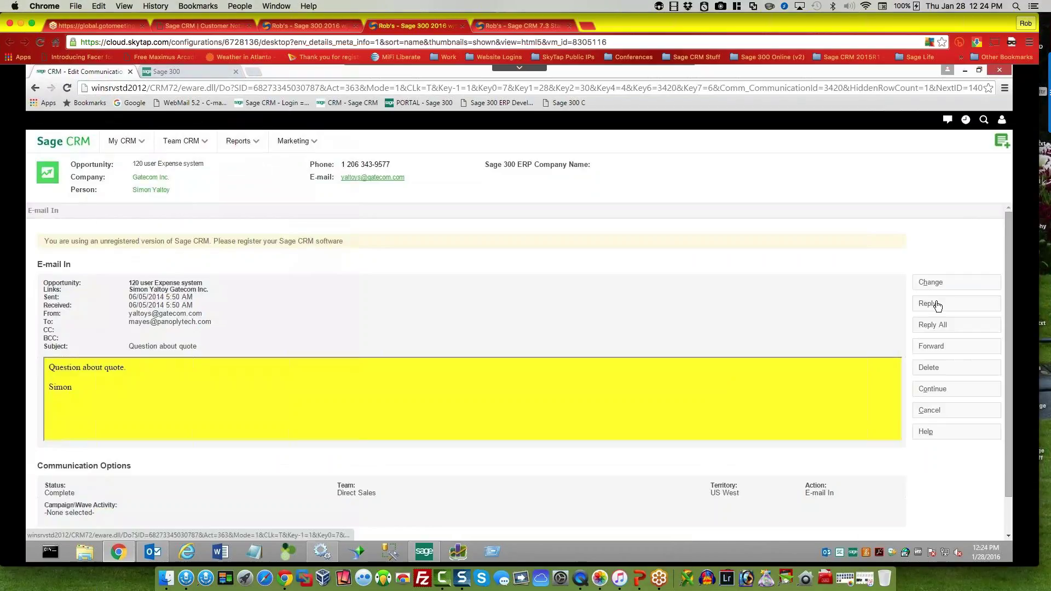
pyautogui.click(572, 308)
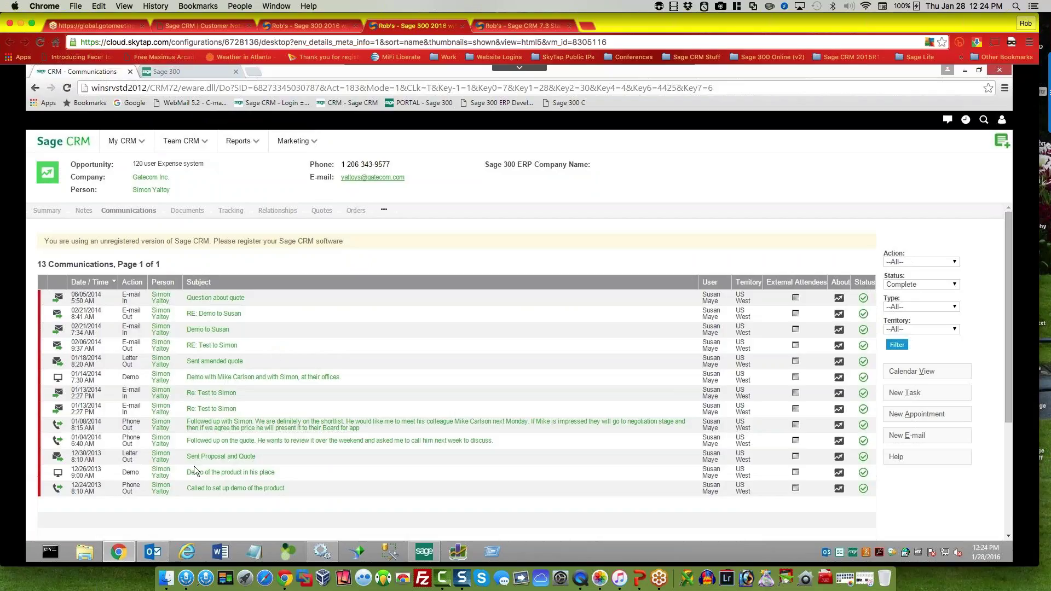
pyautogui.click(152, 552)
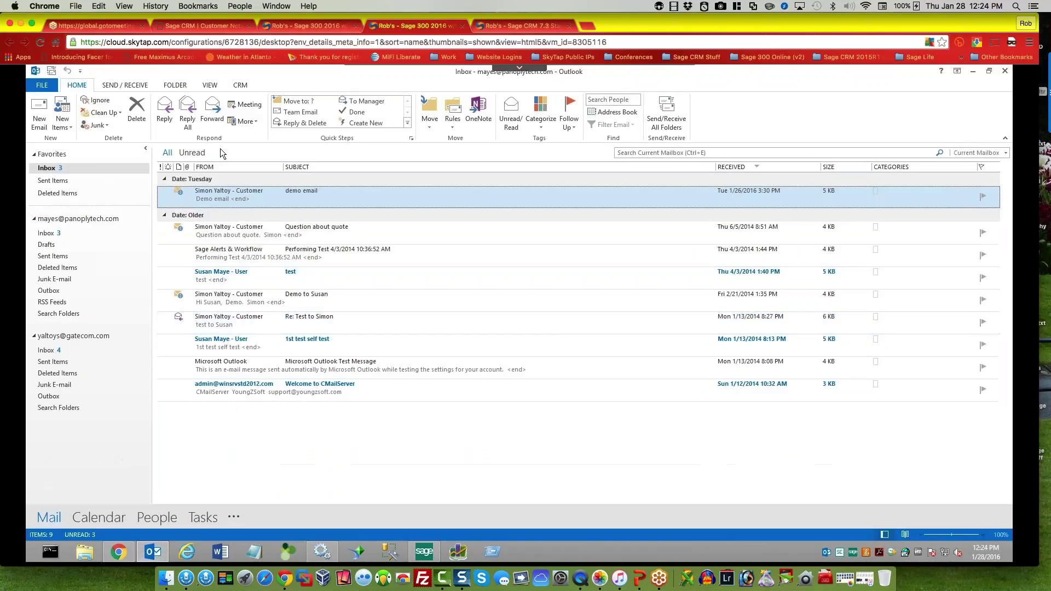
# Step: File the Outlook demo email to CRM with About set to Opportunity, 120 user Expense system
pyautogui.click(241, 85)
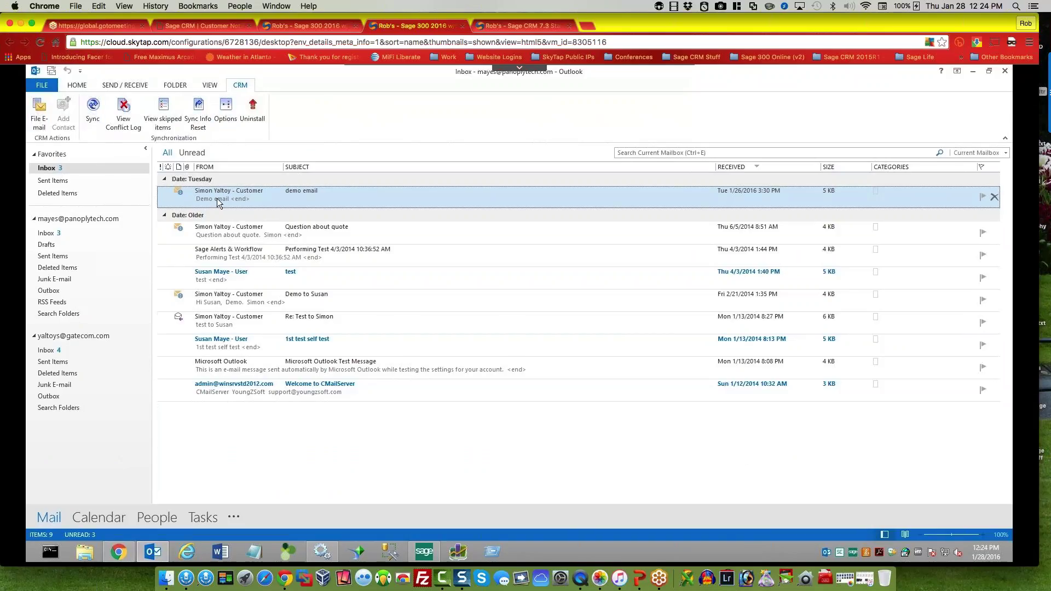
pyautogui.click(40, 122)
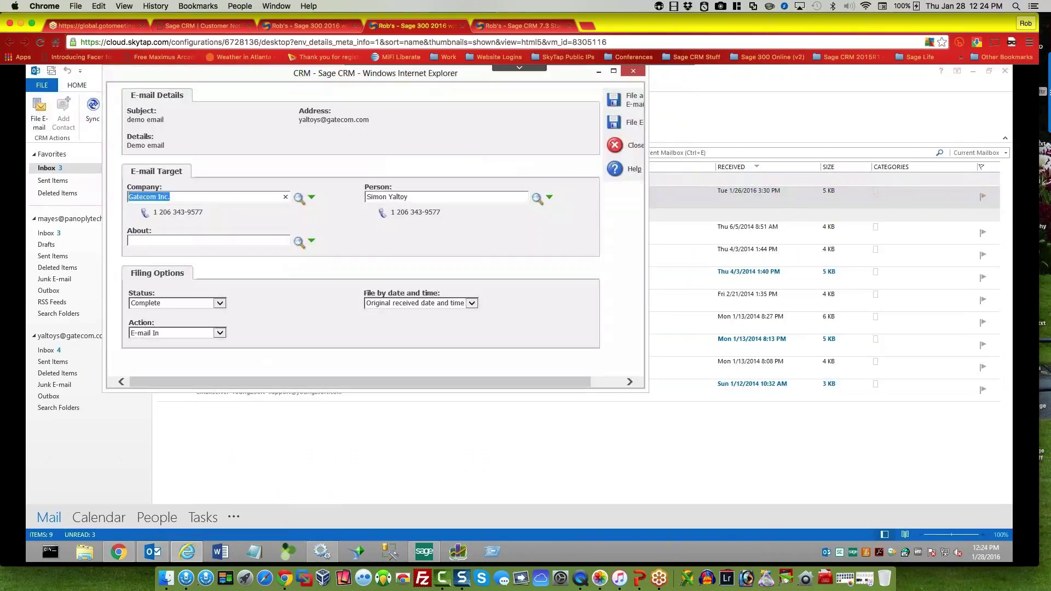
pyautogui.click(311, 241)
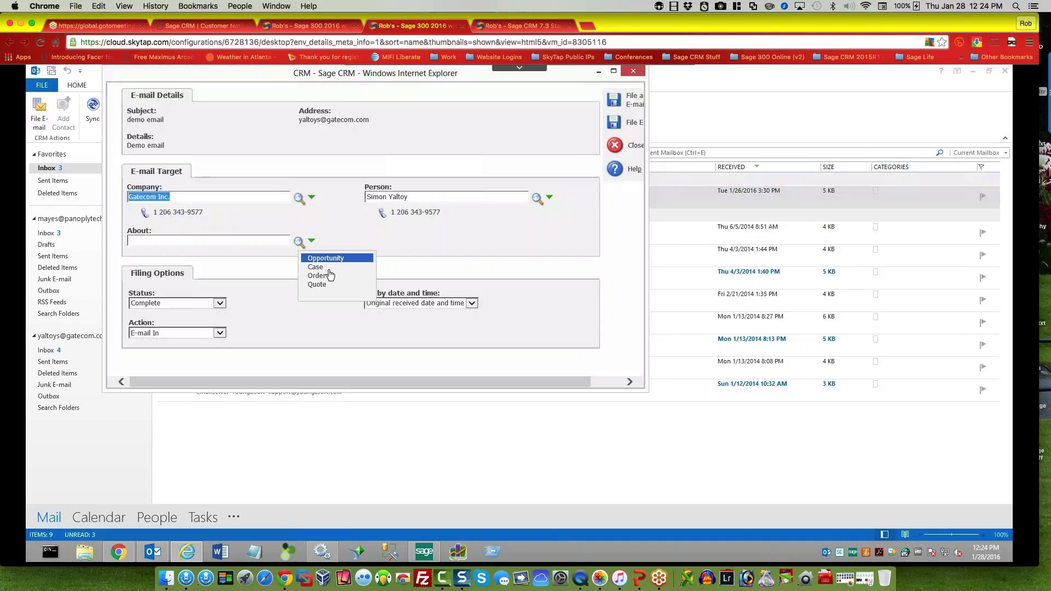
pyautogui.click(304, 260)
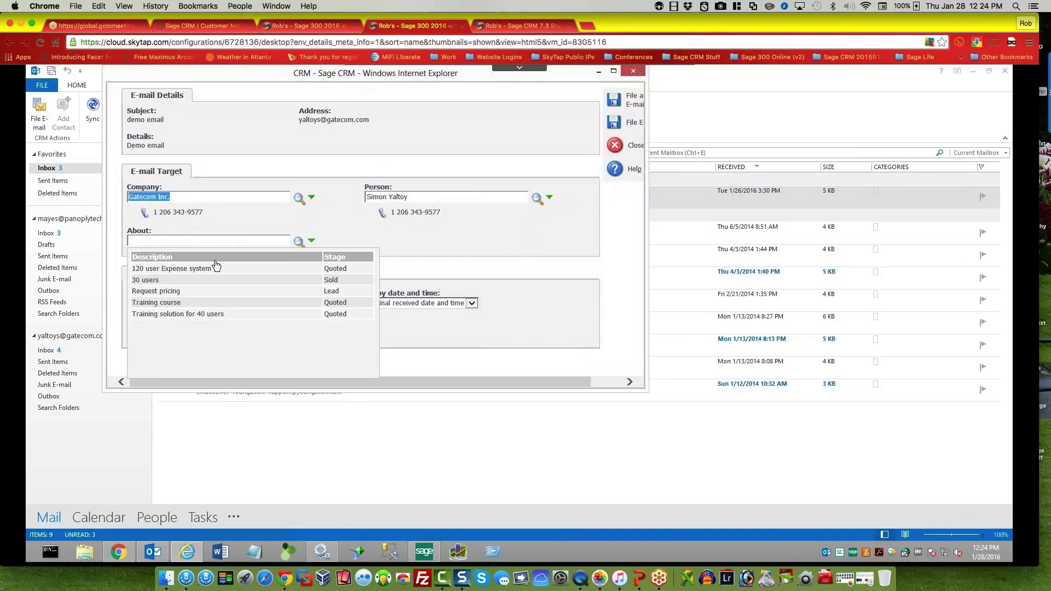
pyautogui.click(178, 269)
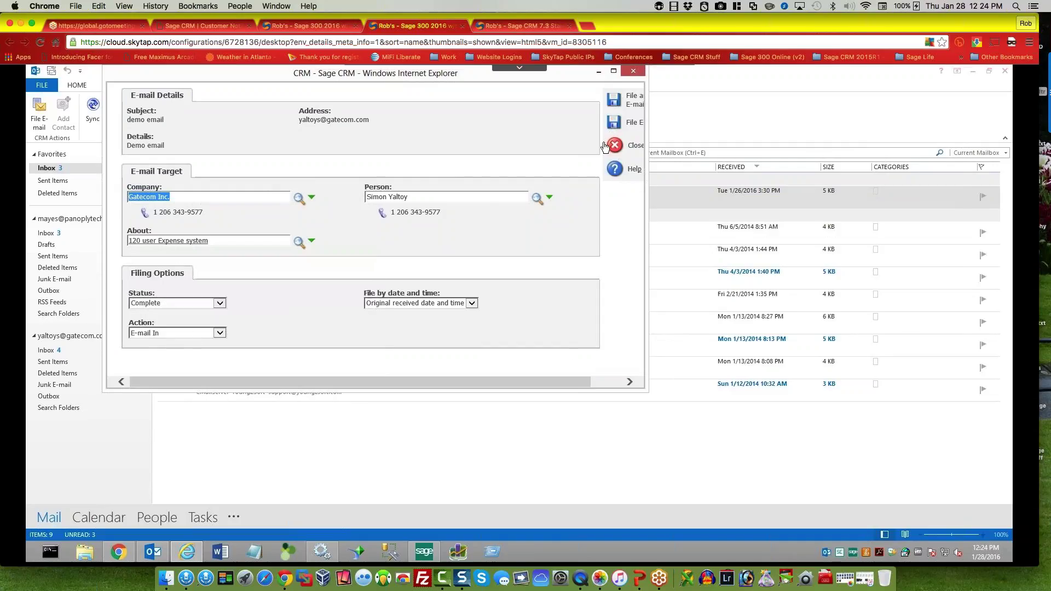
pyautogui.click(631, 382)
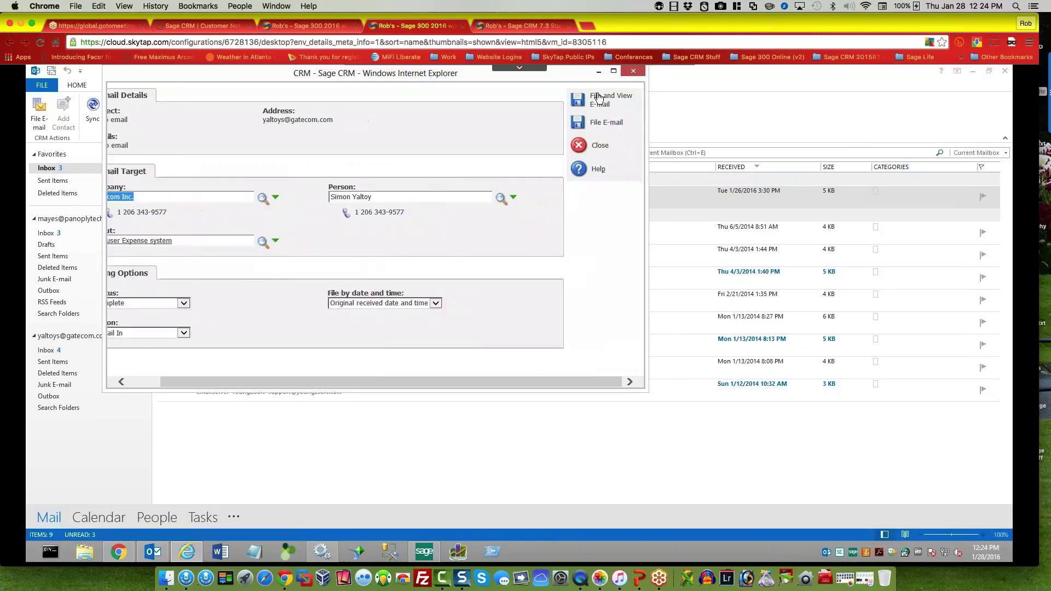
pyautogui.click(579, 124)
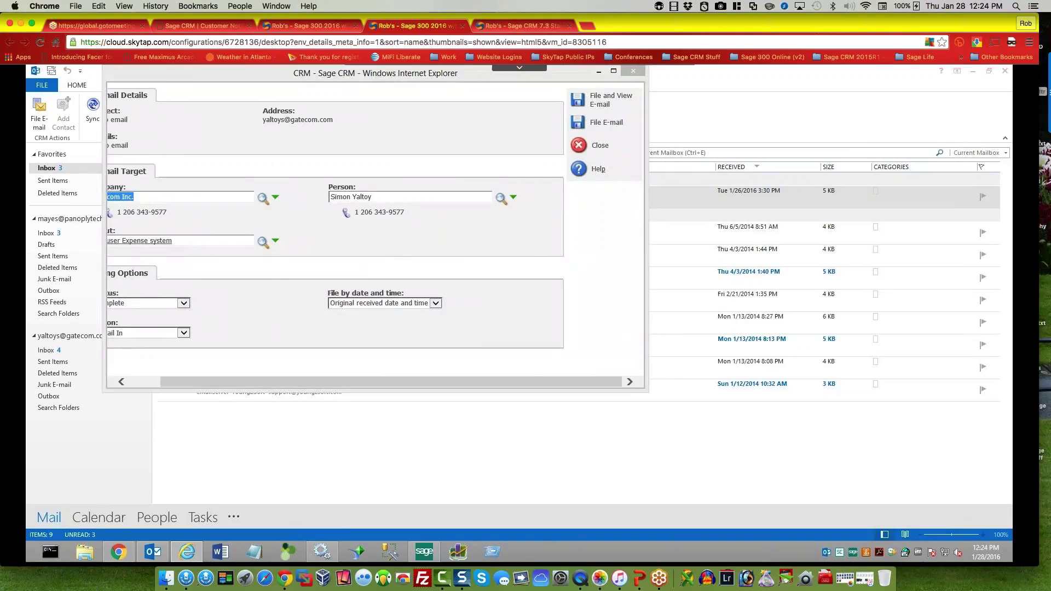
pyautogui.click(614, 366)
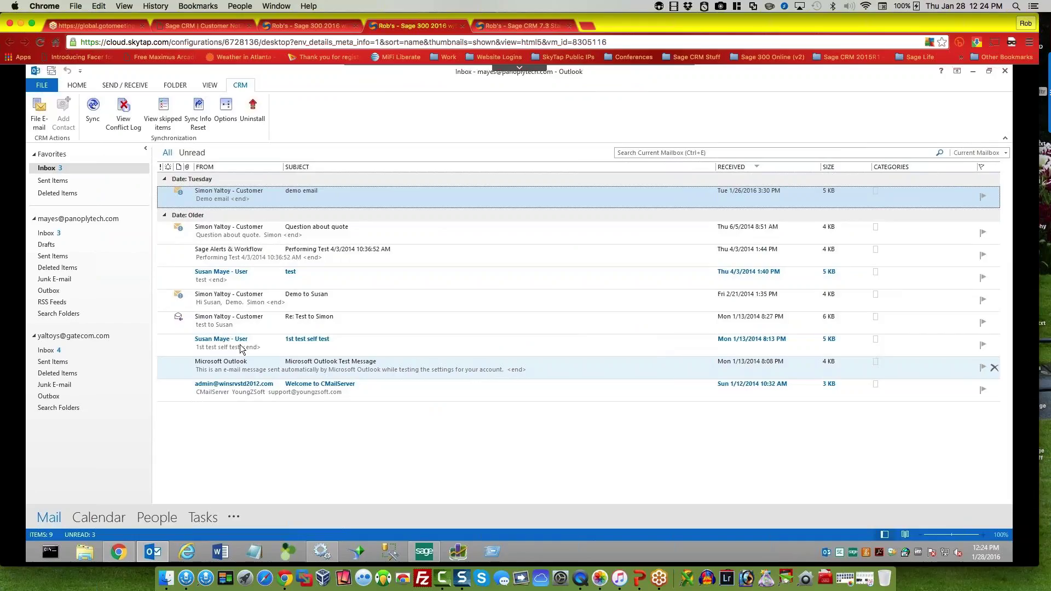
# Step: Open the demo email and draft a Reply All reading 'Cool demo.'
pyautogui.doubleClick(230, 195)
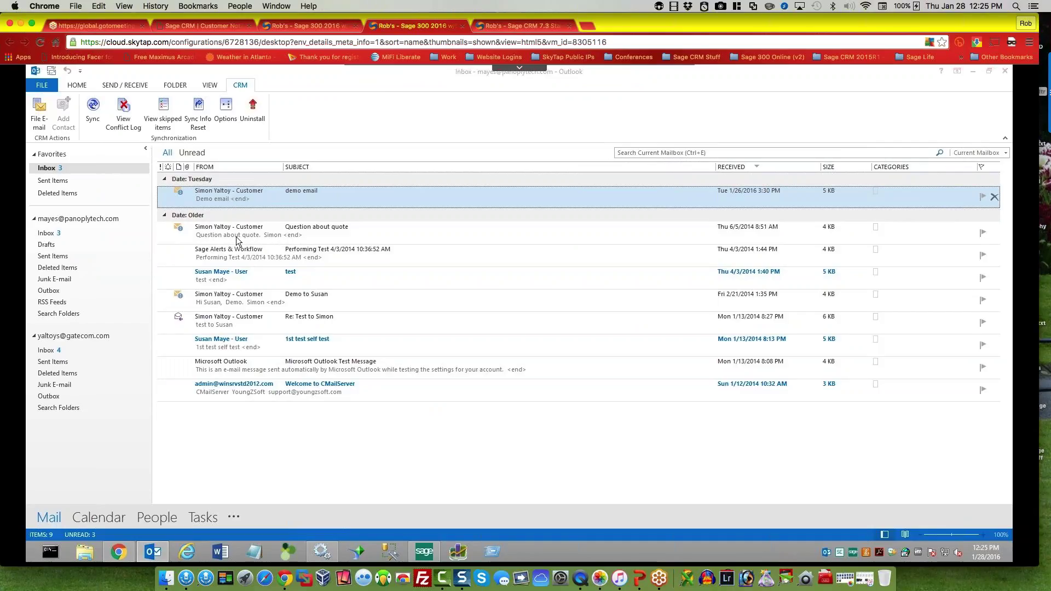
pyautogui.moveTo(255, 242)
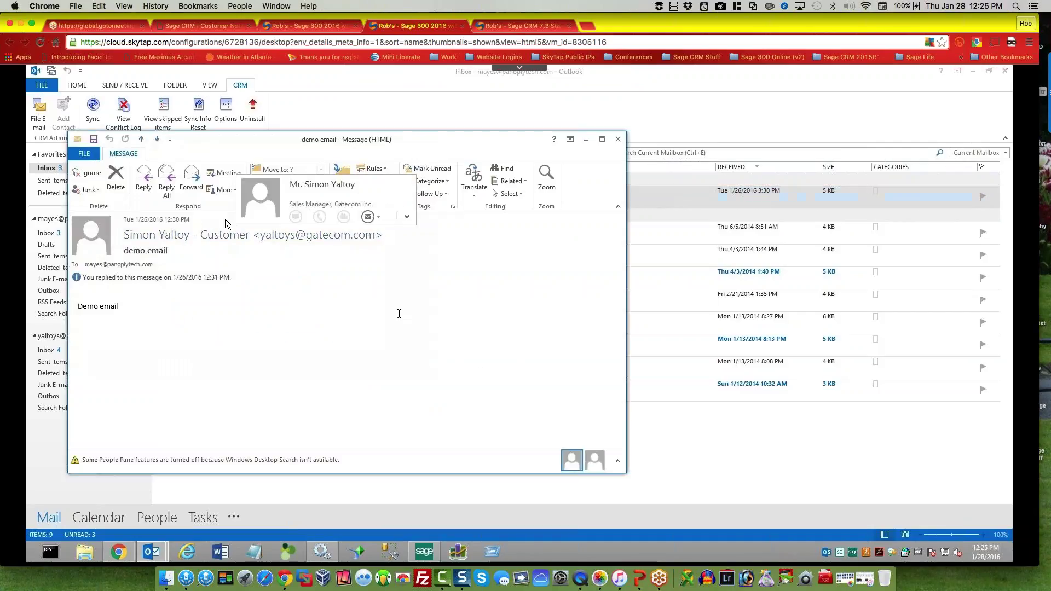
pyautogui.click(167, 181)
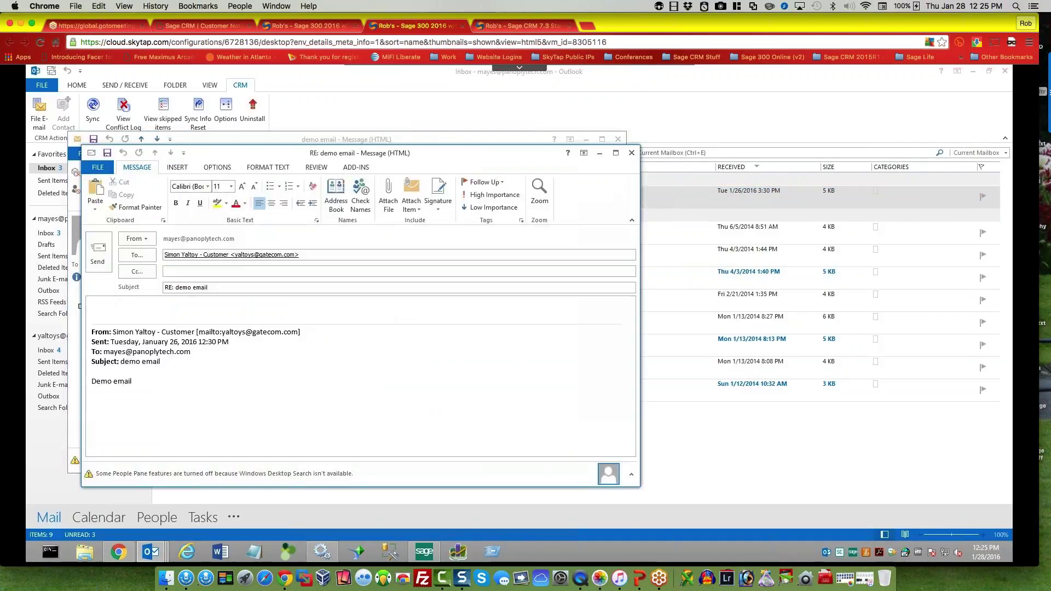
pyautogui.write('Cool demo.')
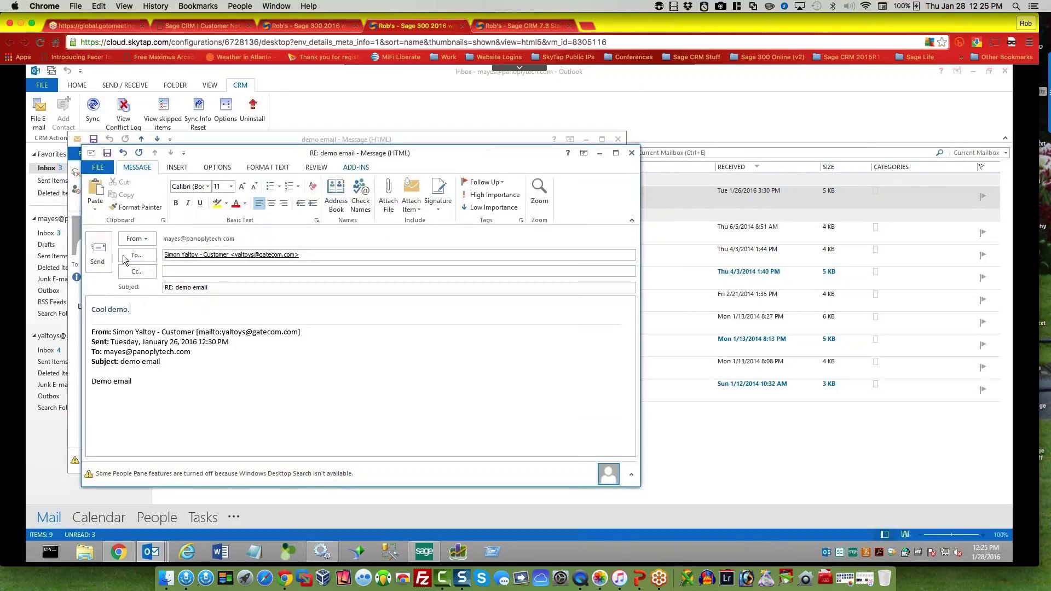
pyautogui.click(359, 168)
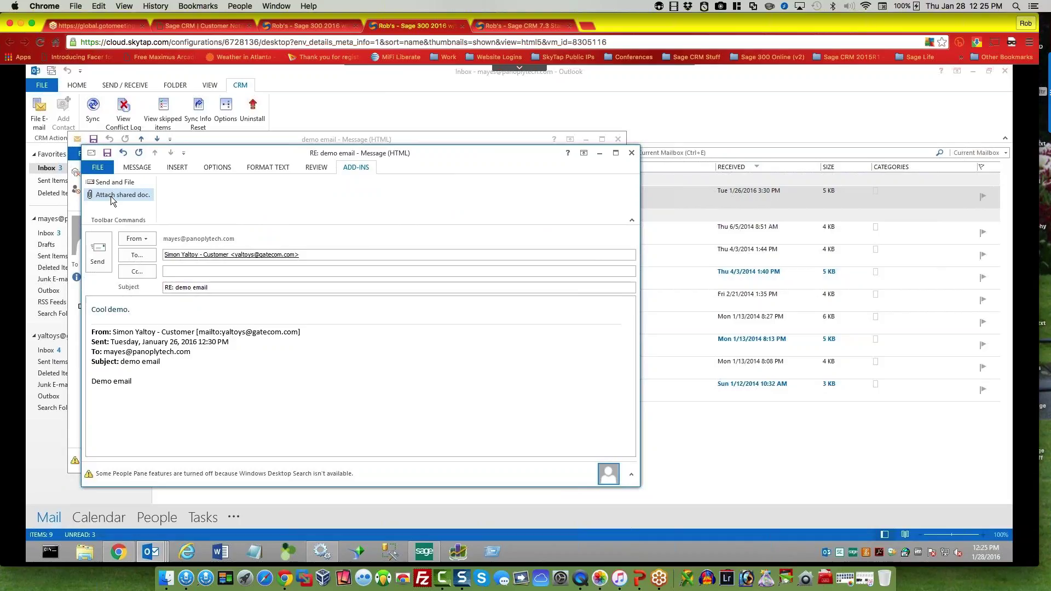
# Step: Send and File the 'Cool demo.' reply against the 120 user Expense system opportunity, then close it
pyautogui.click(100, 255)
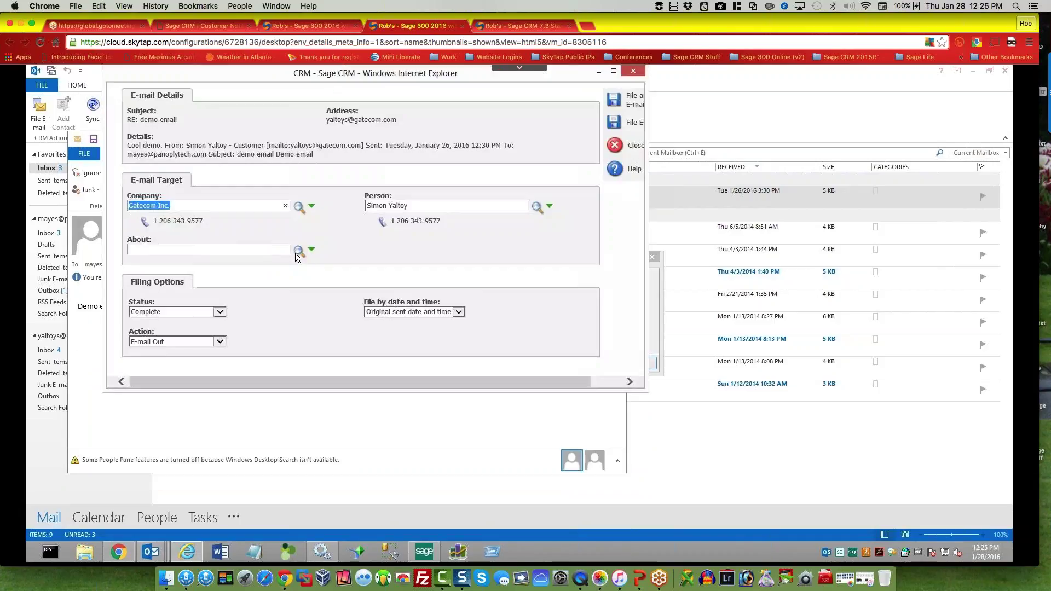
pyautogui.click(312, 250)
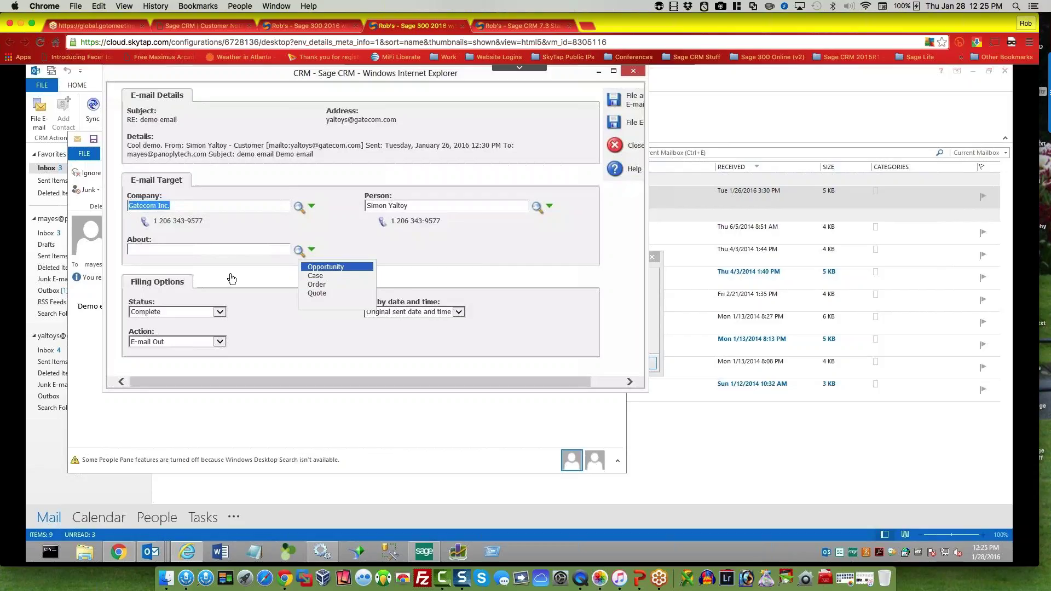
pyautogui.click(326, 266)
pyautogui.click(175, 277)
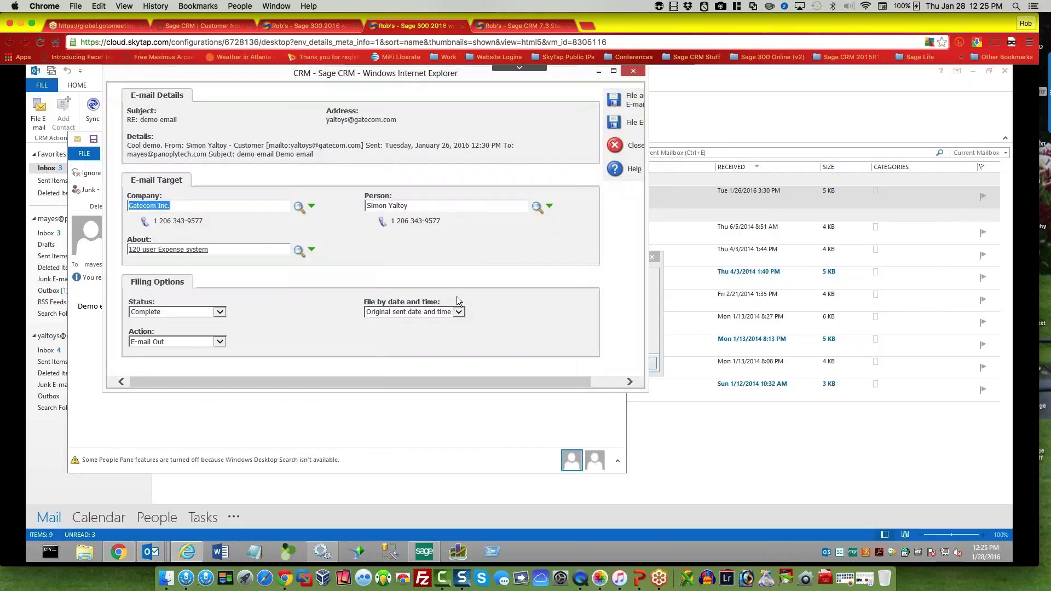
pyautogui.click(614, 122)
pyautogui.click(611, 364)
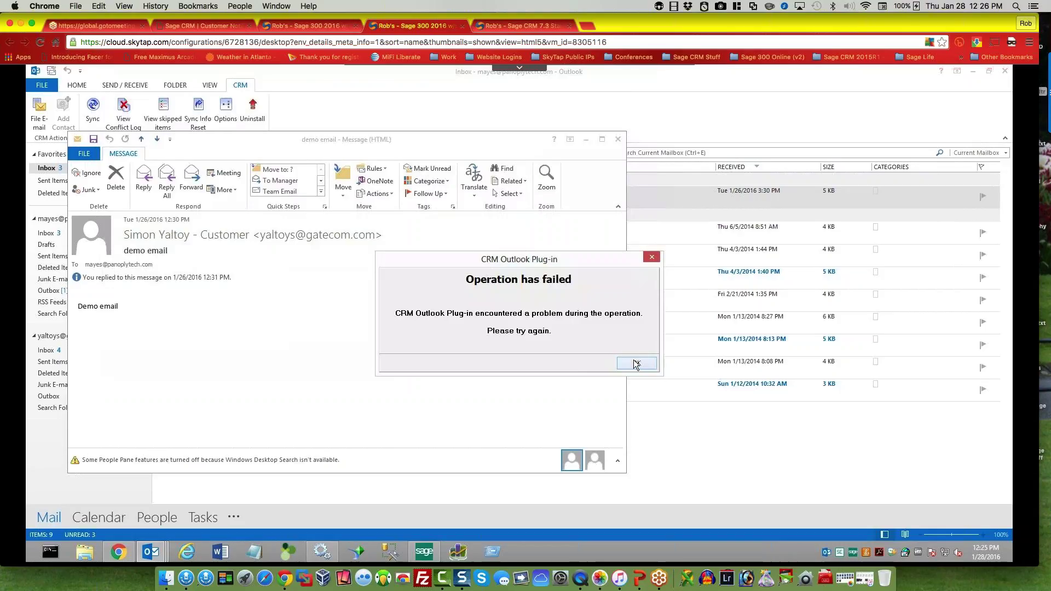
pyautogui.press('Return')
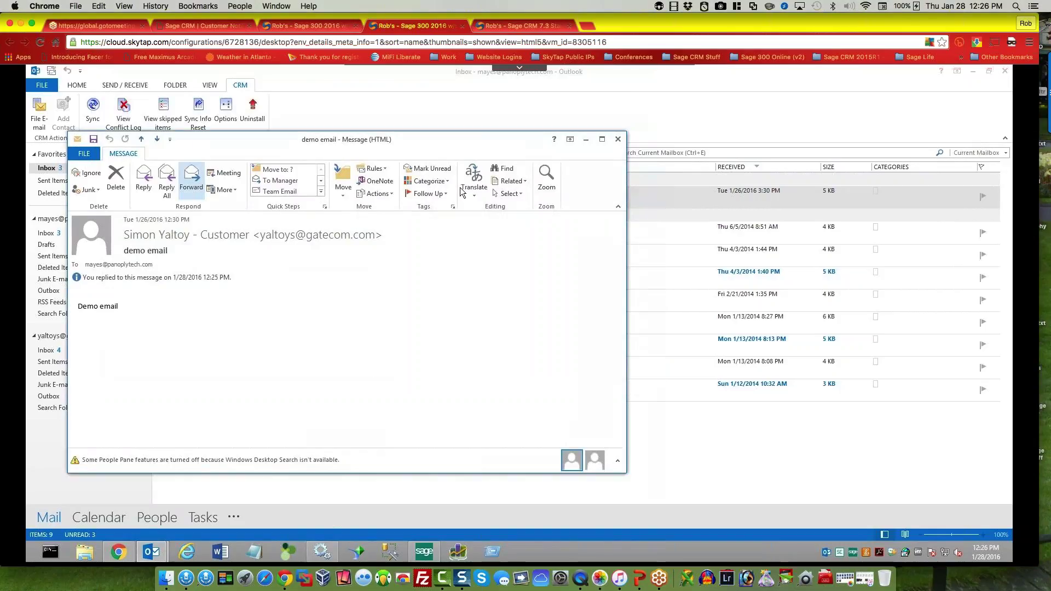
pyautogui.click(619, 139)
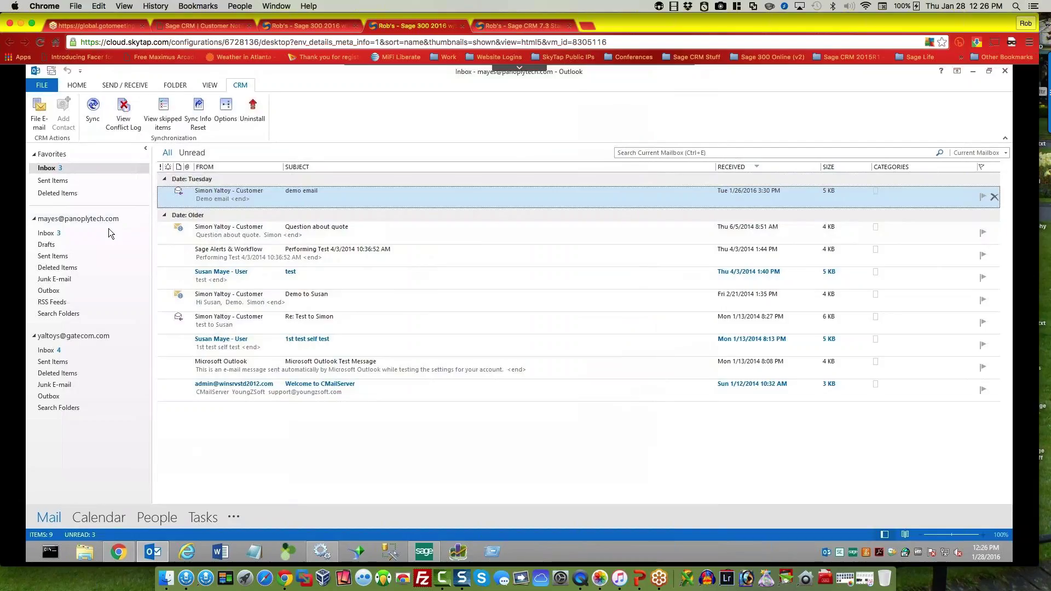
# Step: Sync Outlook with Sage CRM, check the plug-in Options unchanged, then go through Calendar to People
pyautogui.click(97, 113)
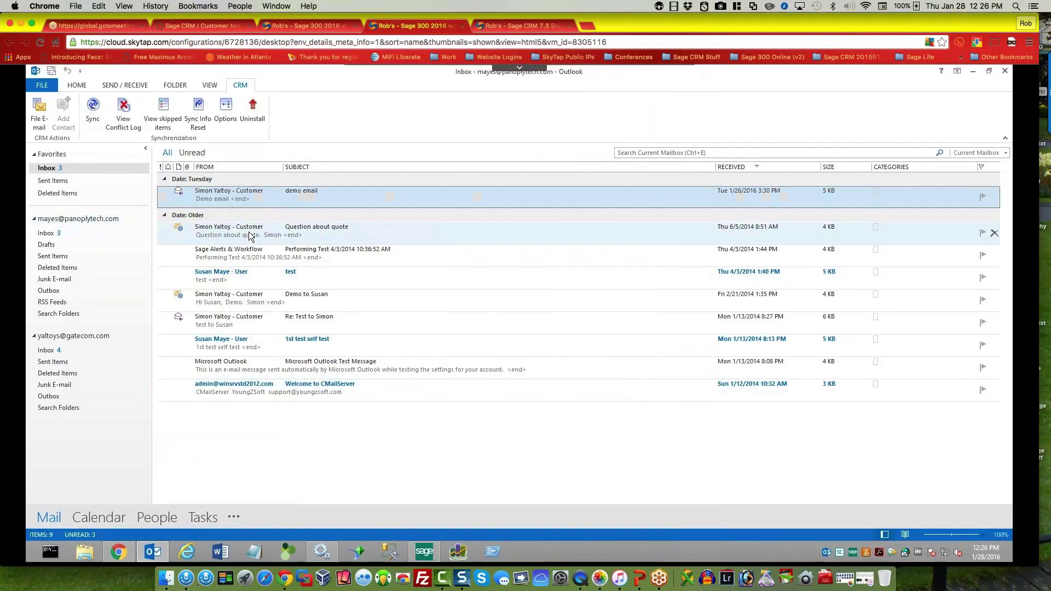
pyautogui.click(228, 112)
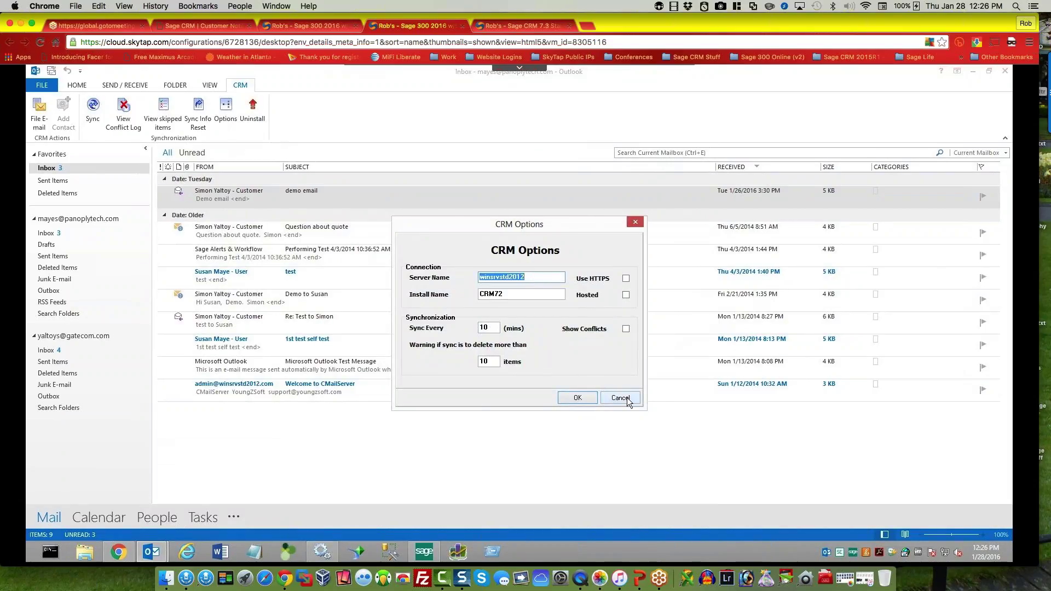
pyautogui.click(621, 398)
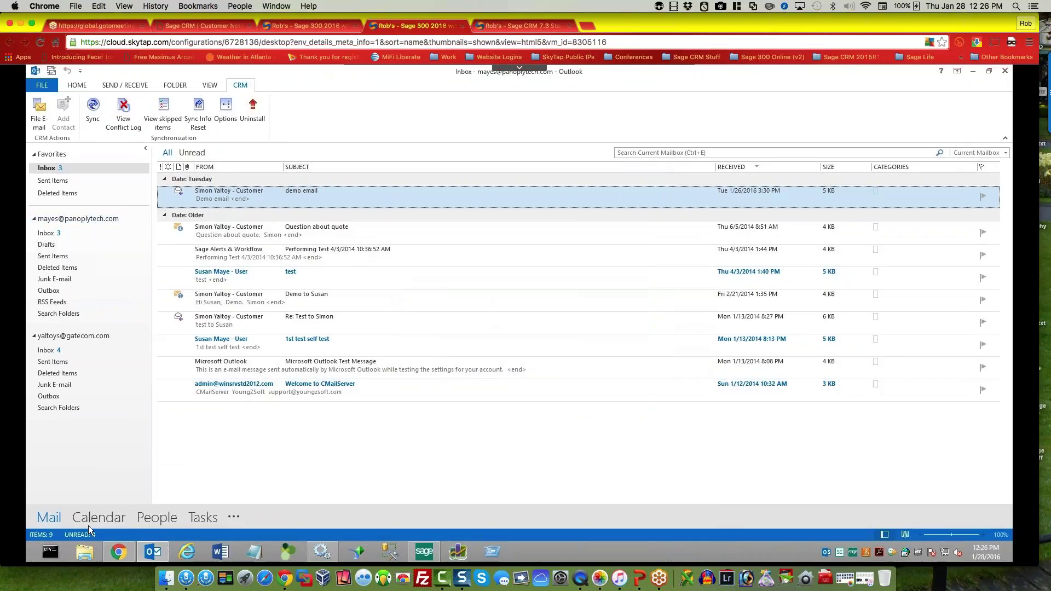
pyautogui.click(101, 517)
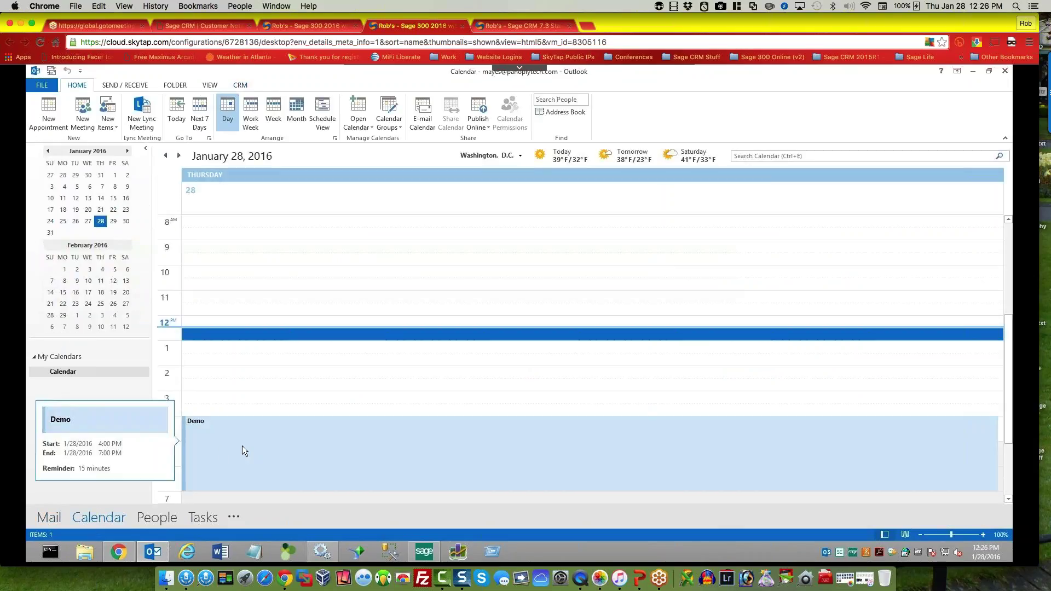
pyautogui.click(156, 517)
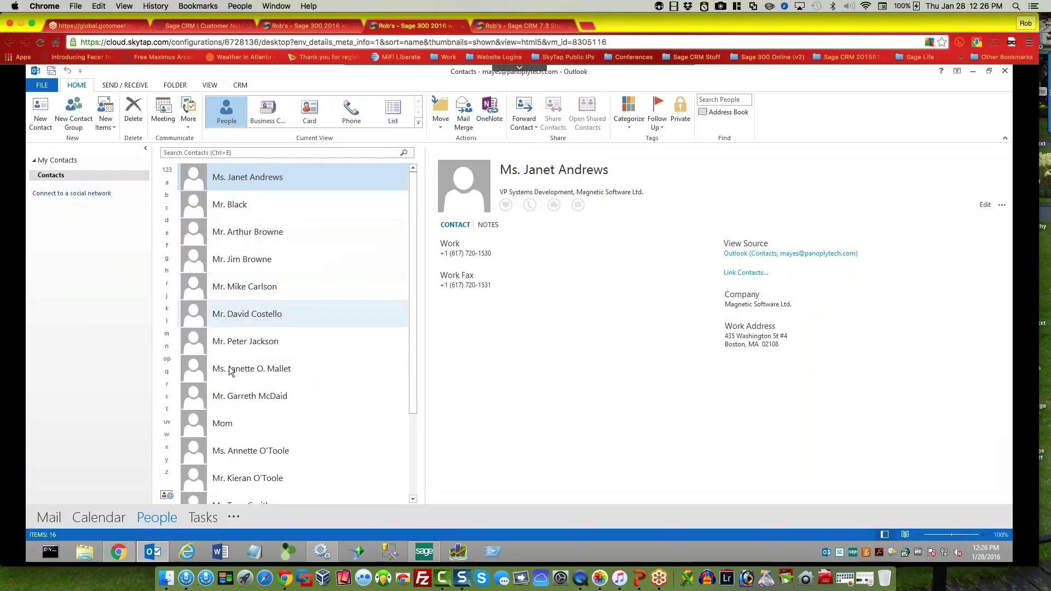
# Step: View a personal contact, show the CRM Add Contact commands, then view a Los Angeles business contact
pyautogui.click(225, 423)
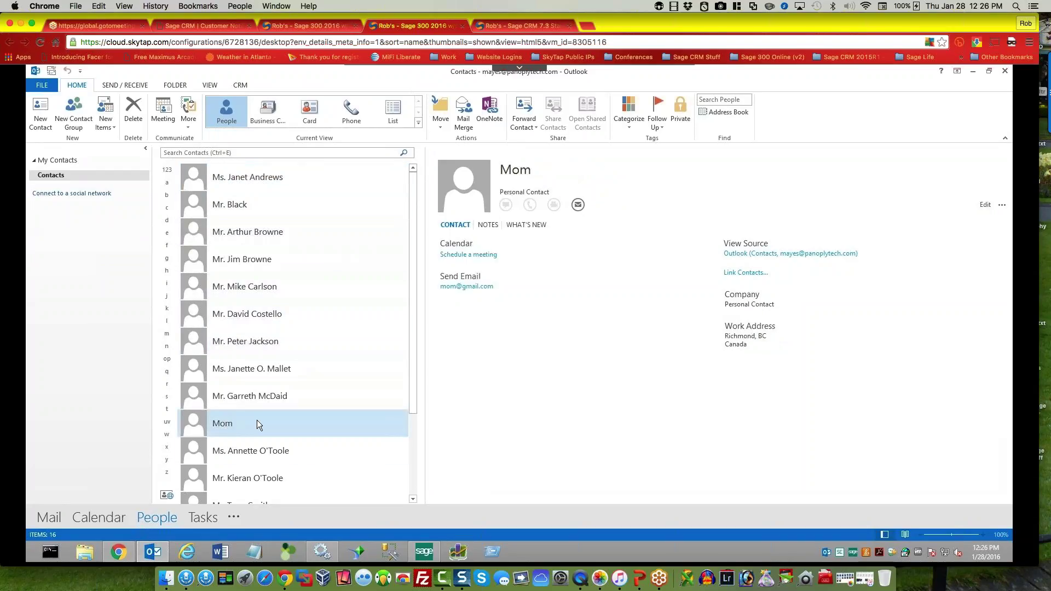
pyautogui.click(239, 84)
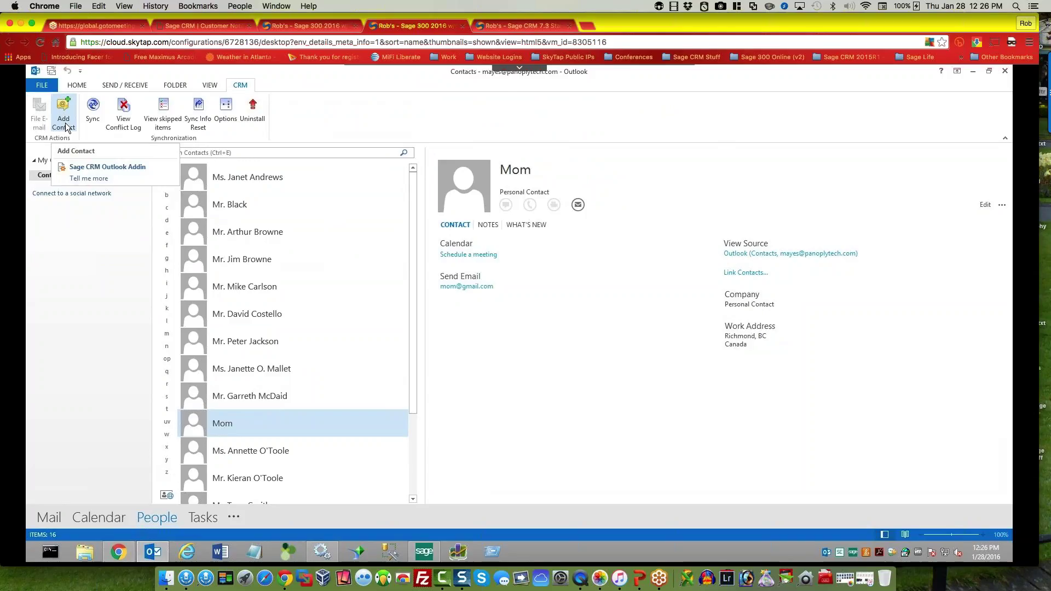
pyautogui.click(250, 214)
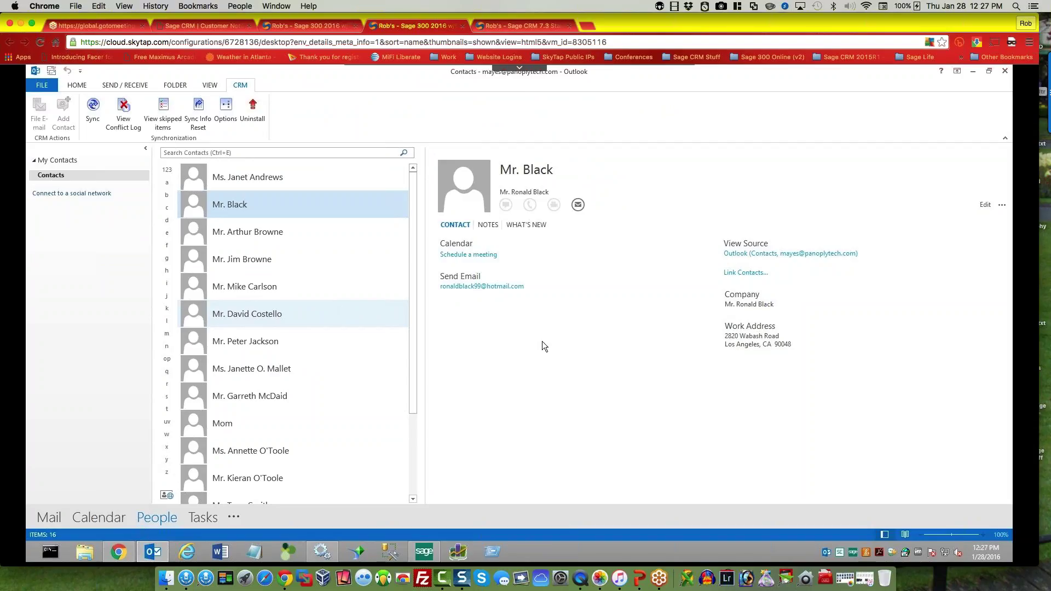
pyautogui.scroll(-1, 276, 499)
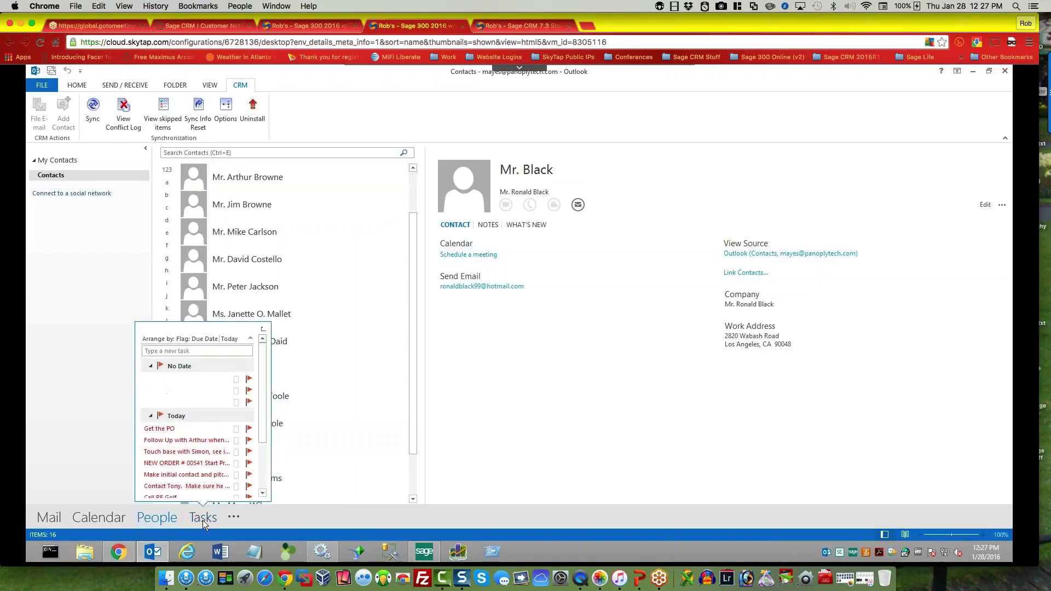
# Step: In the To-Do List, give the Get the PO task the red category
pyautogui.click(202, 519)
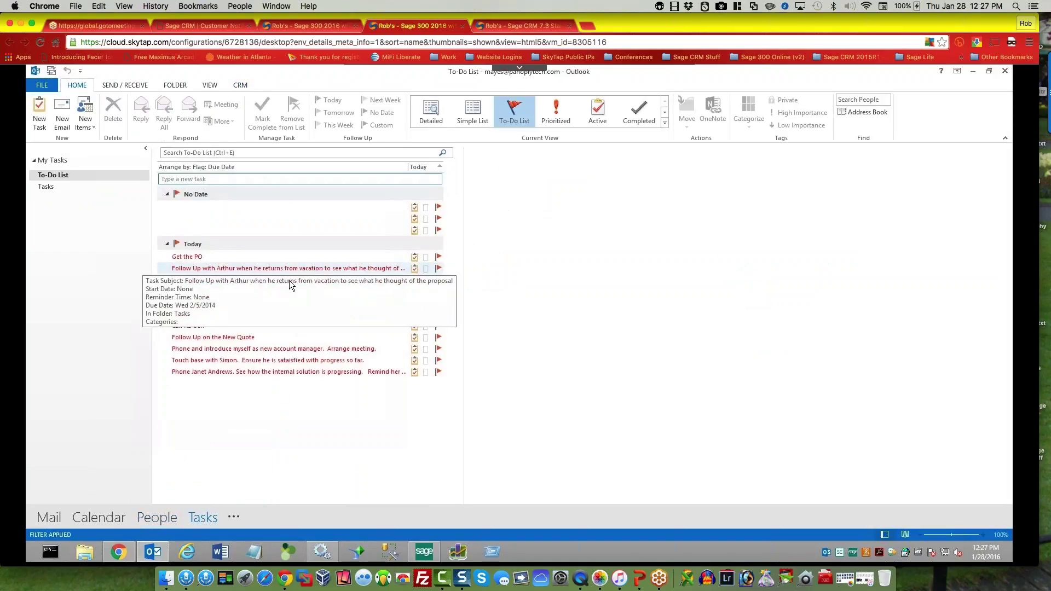
pyautogui.click(425, 259)
pyautogui.click(454, 277)
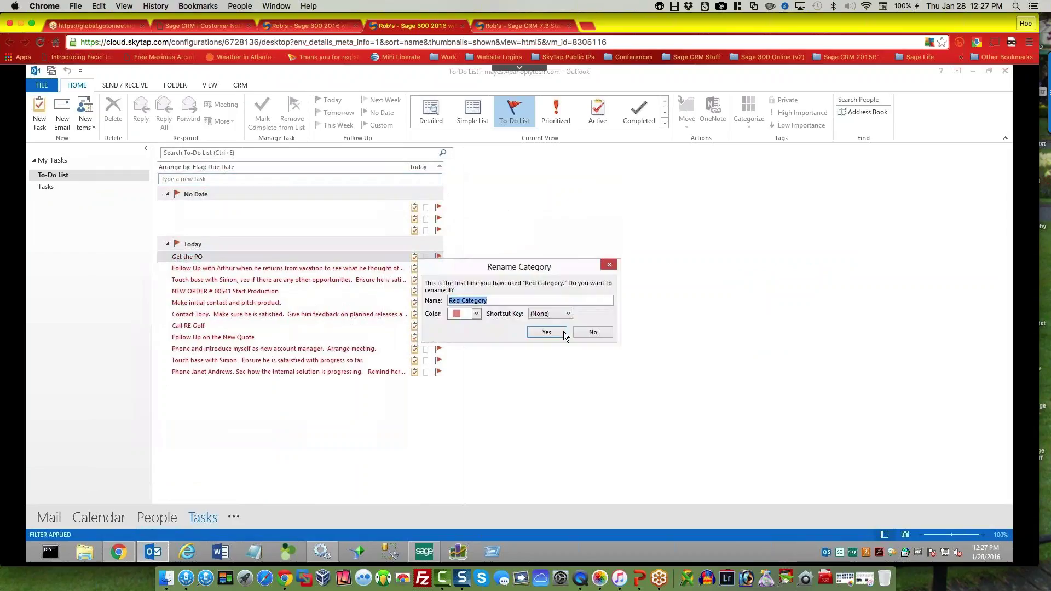
pyautogui.click(582, 332)
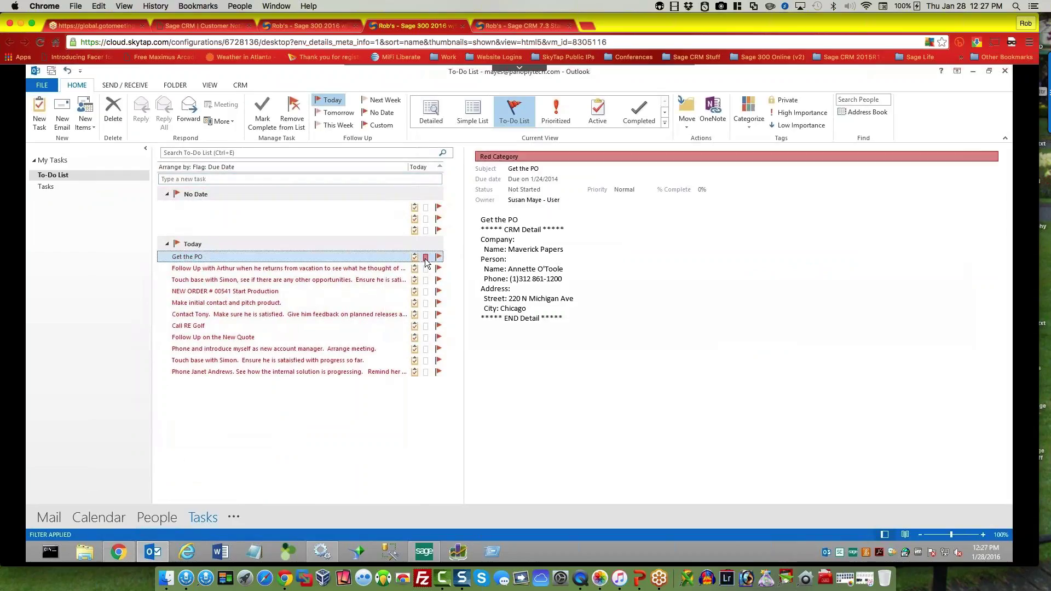
# Step: Mark the Get the PO task complete and show the CRM task commands
pyautogui.rightClick(388, 260)
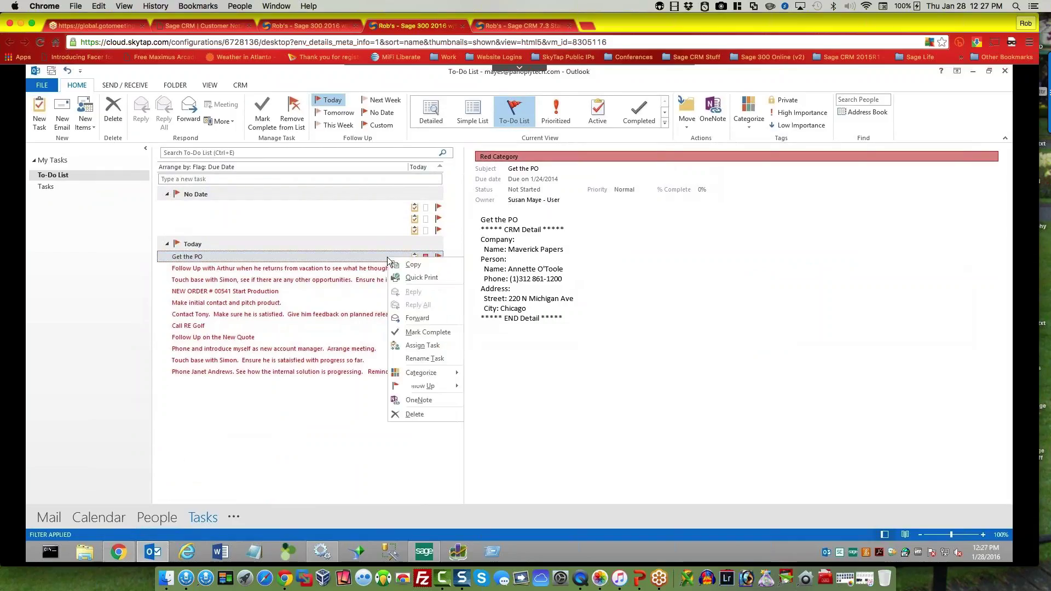
pyautogui.click(356, 261)
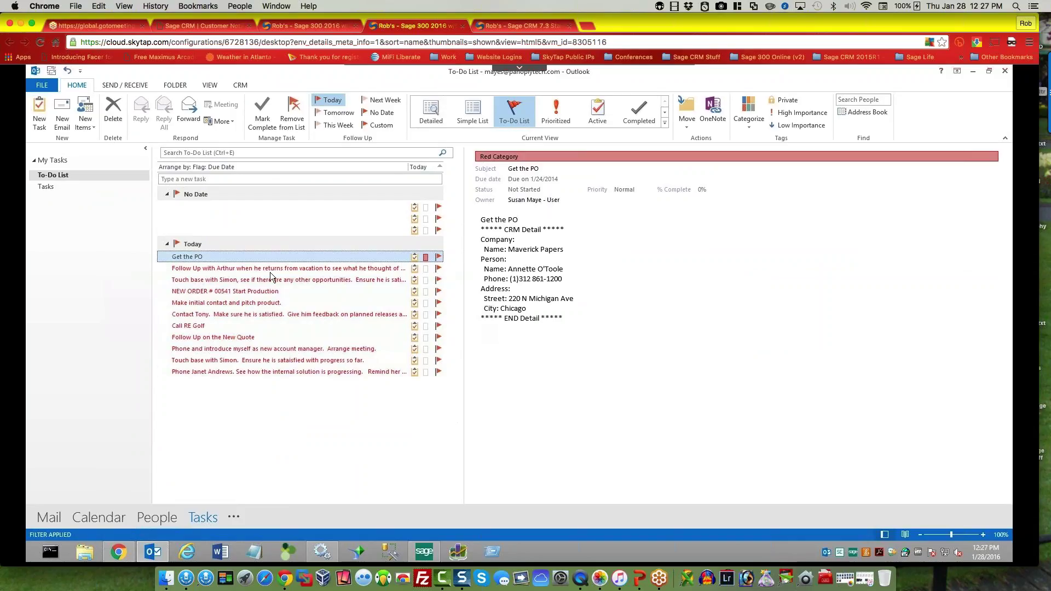
pyautogui.click(268, 115)
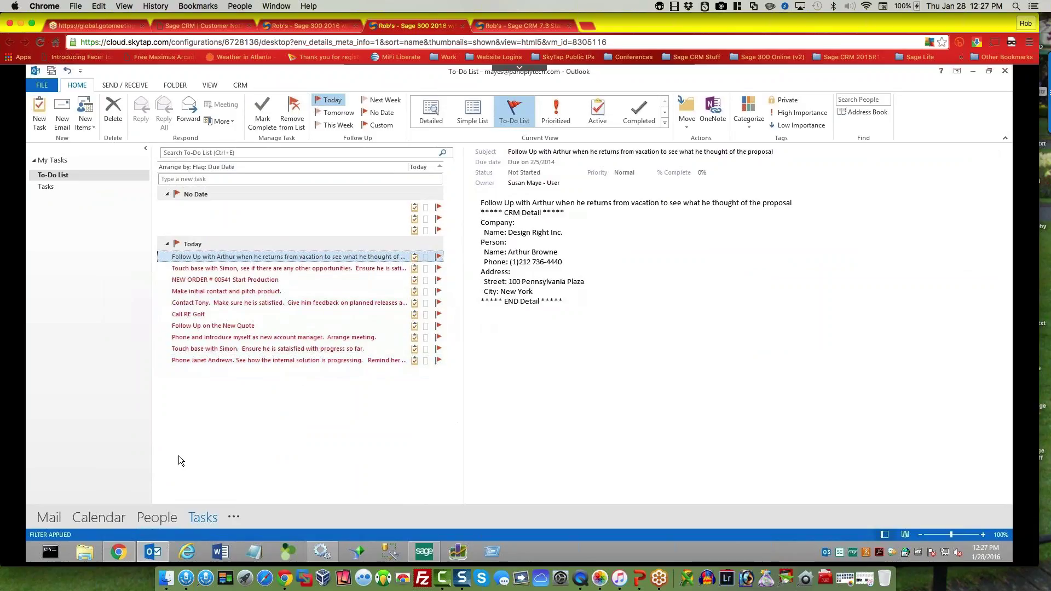
pyautogui.click(238, 85)
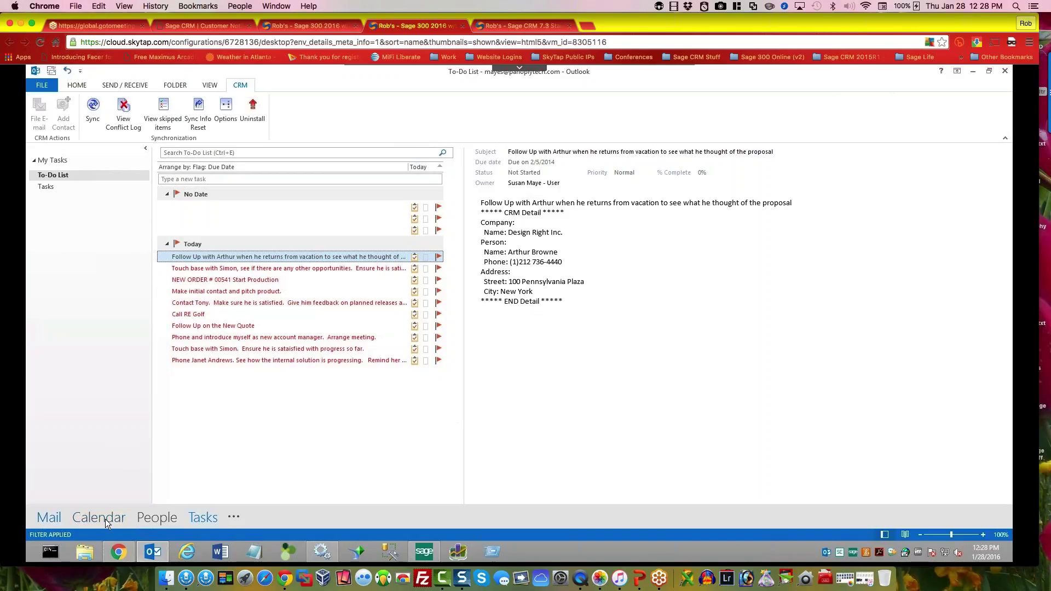
# Step: In the browser, open My CRM > Calendar and switch it to List View
pyautogui.moveTo(213, 521)
pyautogui.click(118, 553)
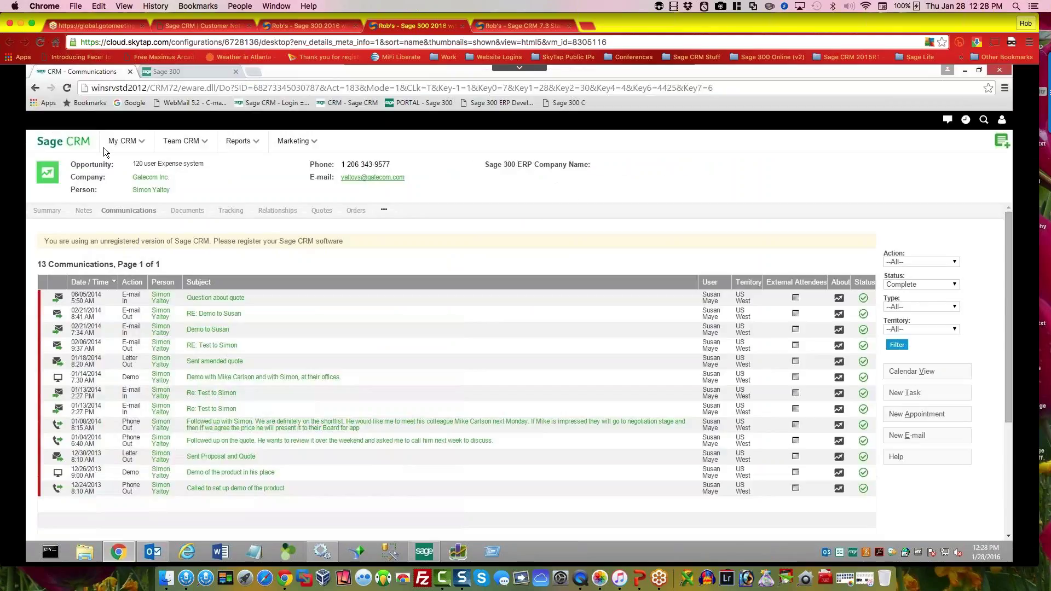
pyautogui.moveTo(123, 141)
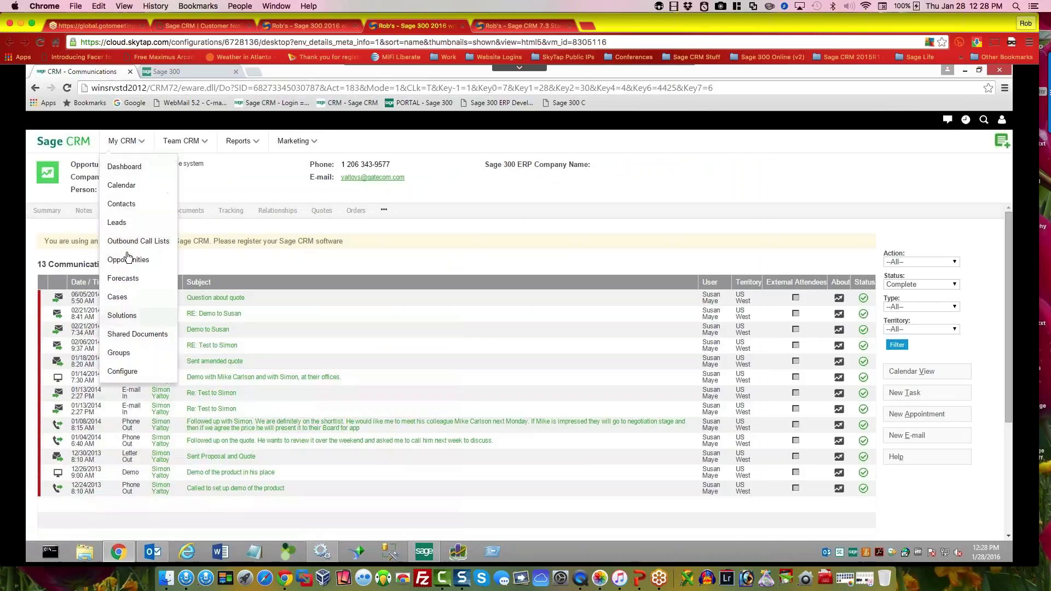
pyautogui.click(131, 191)
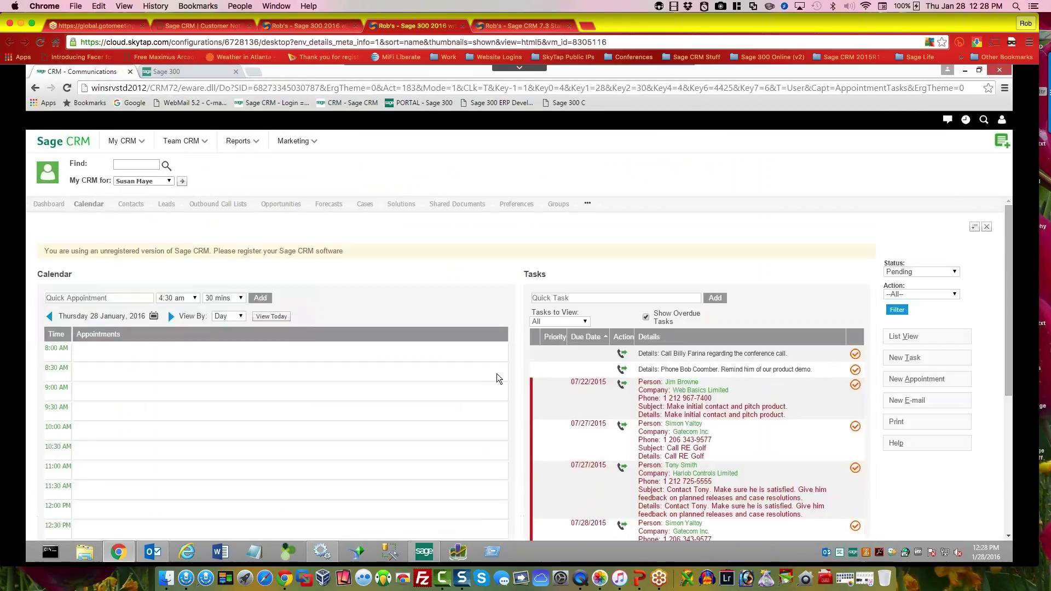
pyautogui.click(904, 337)
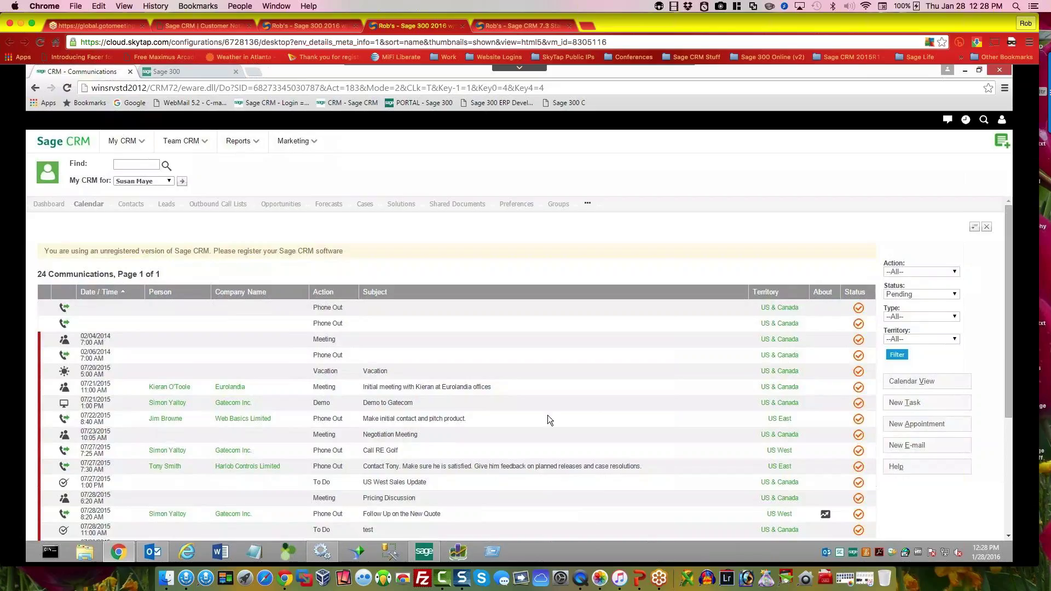
# Step: Filter the communications list to Complete status, giving 64 items over 3 pages
pyautogui.click(917, 294)
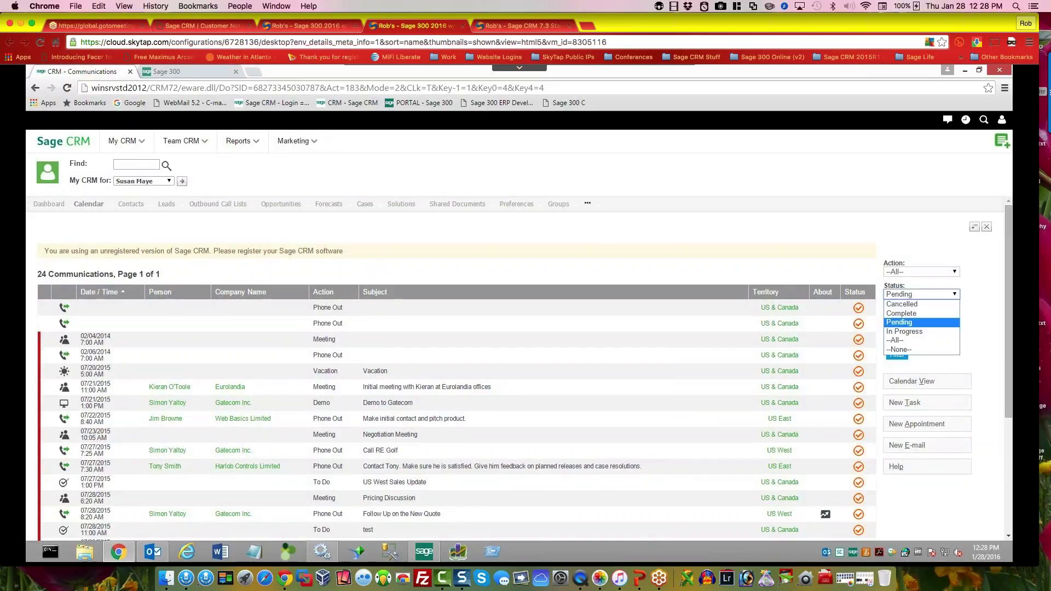
pyautogui.click(897, 341)
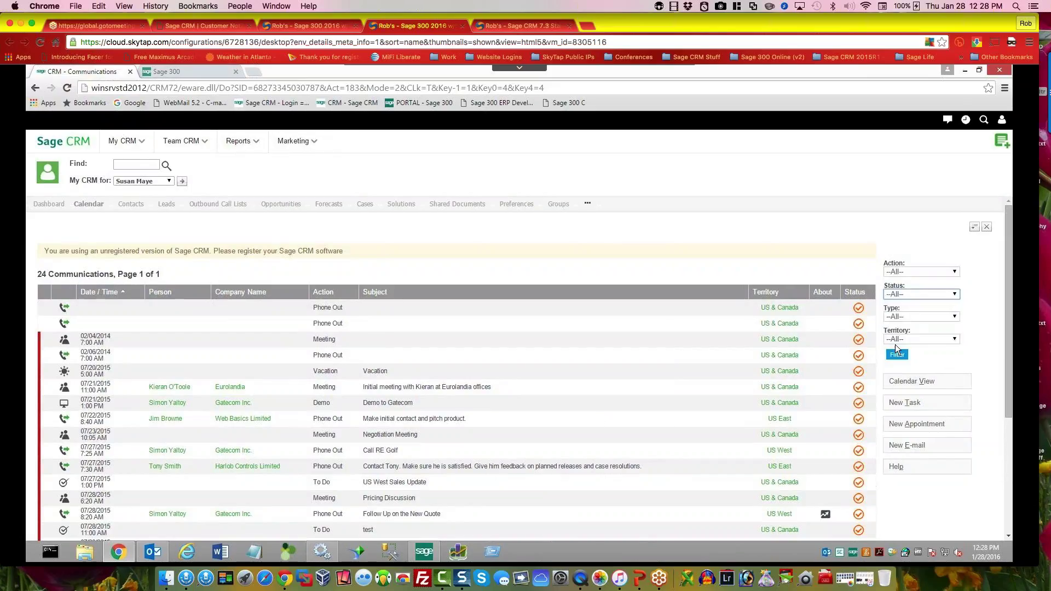
pyautogui.click(910, 295)
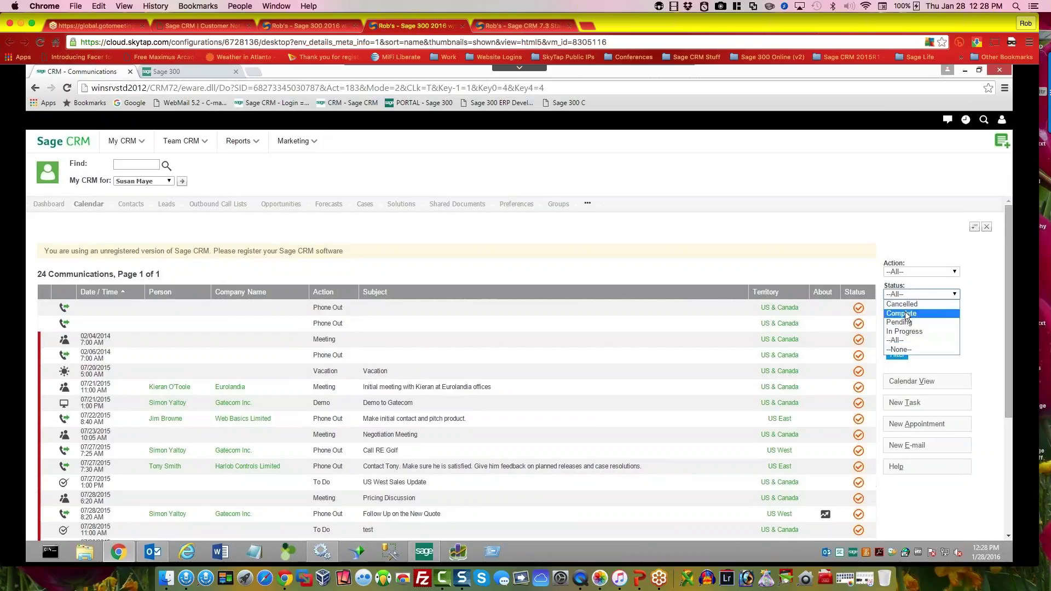
pyautogui.click(904, 310)
pyautogui.click(897, 355)
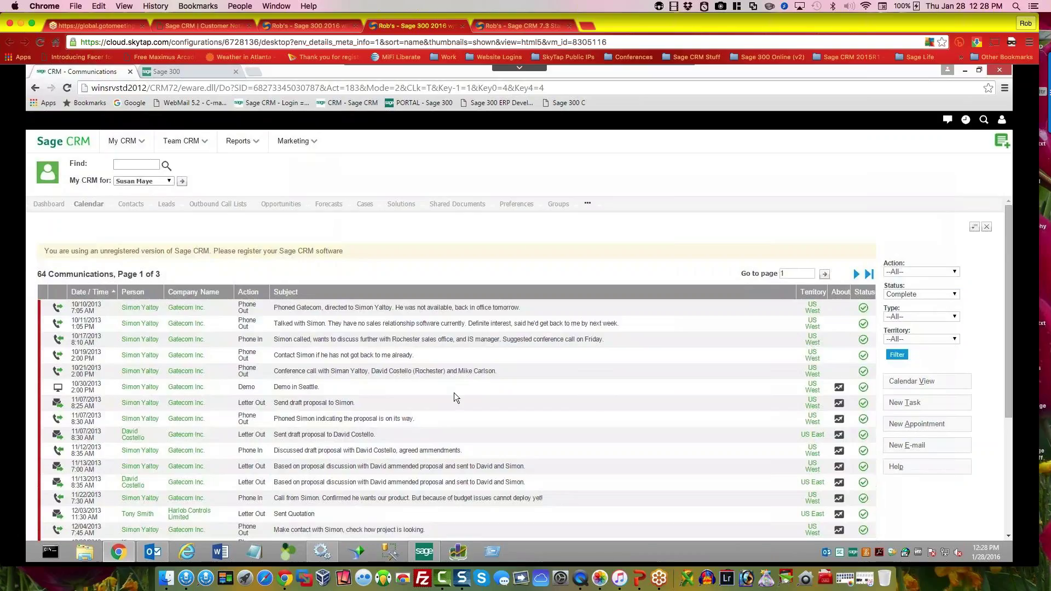
# Step: Sort by Date / Time descending and check the top 12:25 PM 'RE: demo email' entry
pyautogui.click(91, 293)
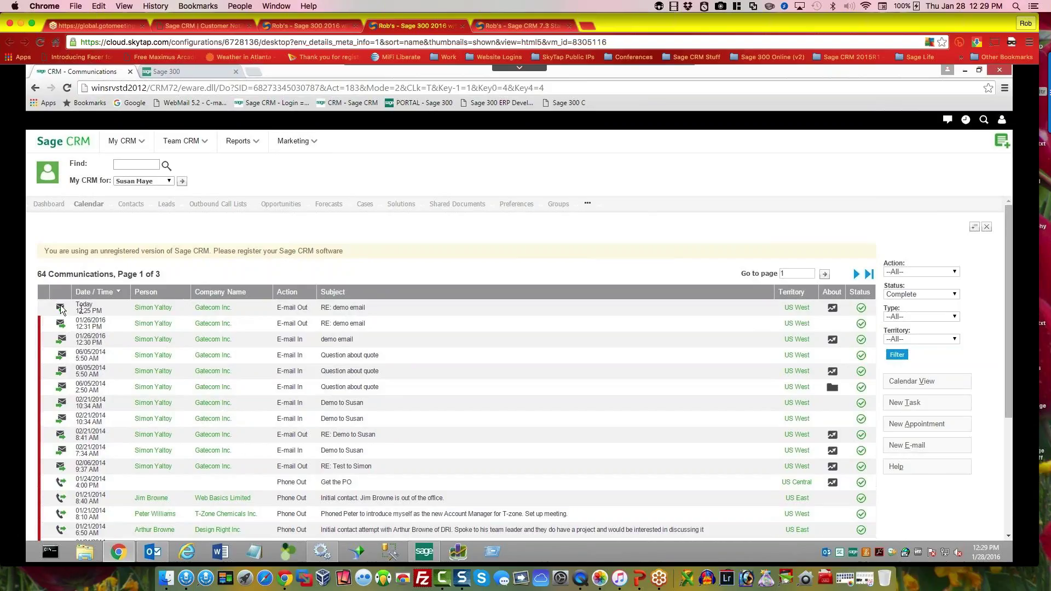
pyautogui.click(81, 309)
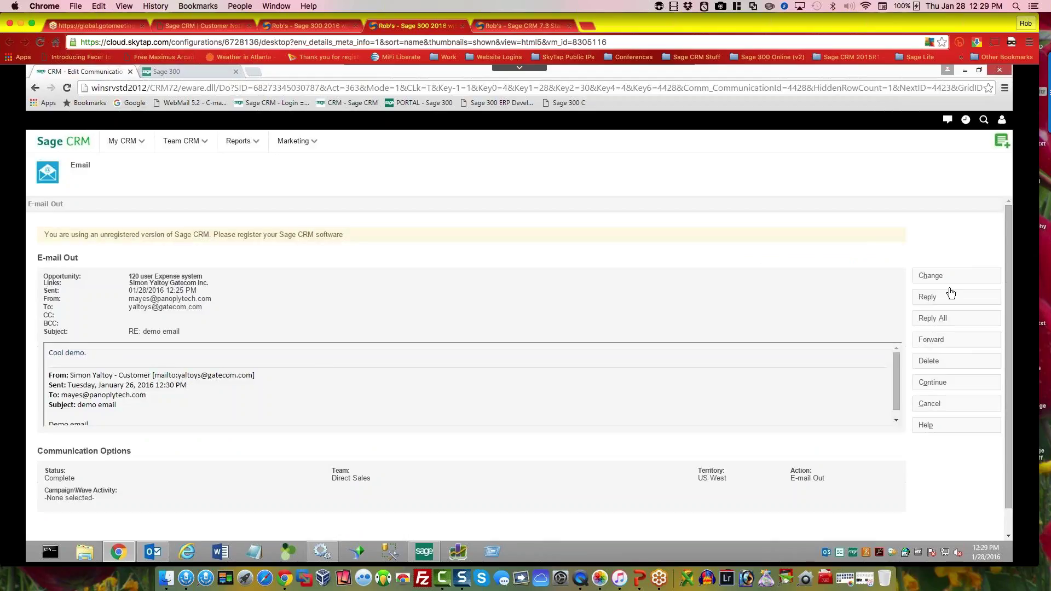
pyautogui.click(933, 383)
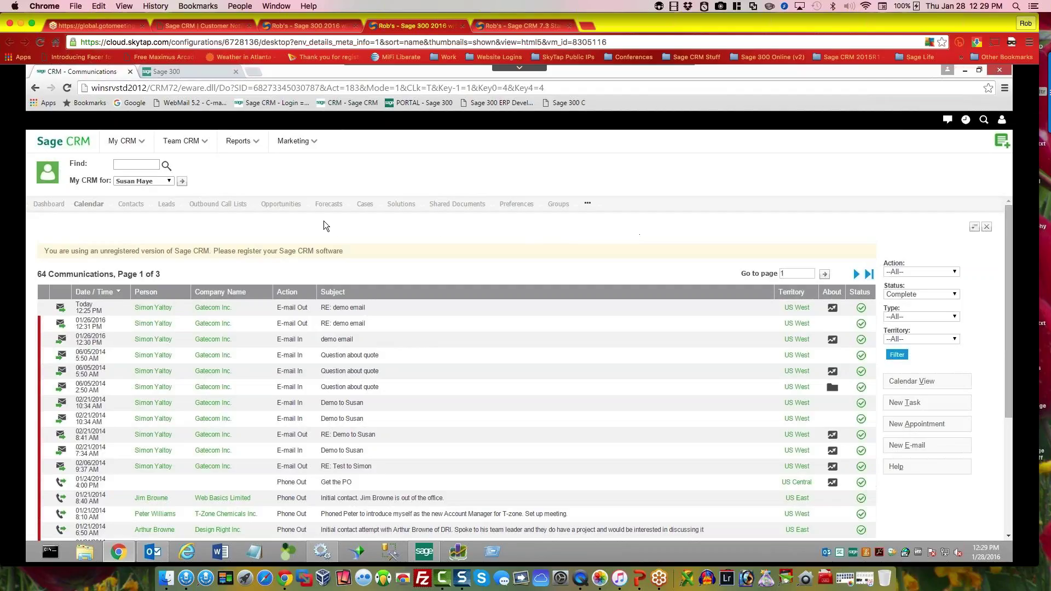
# Step: On the other Sage CRM tab, open Dashboard and log on again after the expired session
pyautogui.click(515, 26)
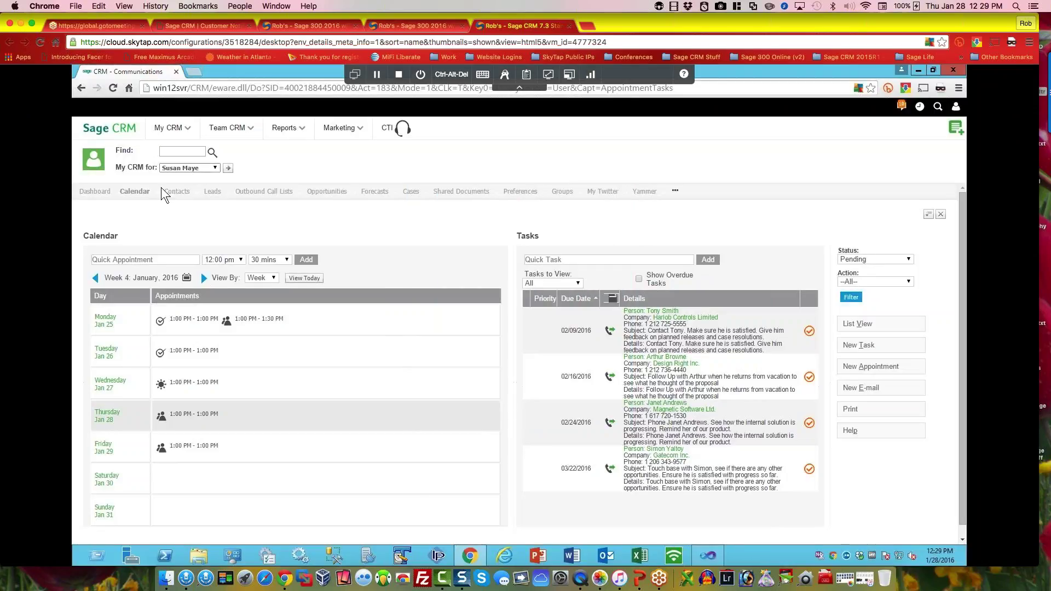
pyautogui.click(109, 193)
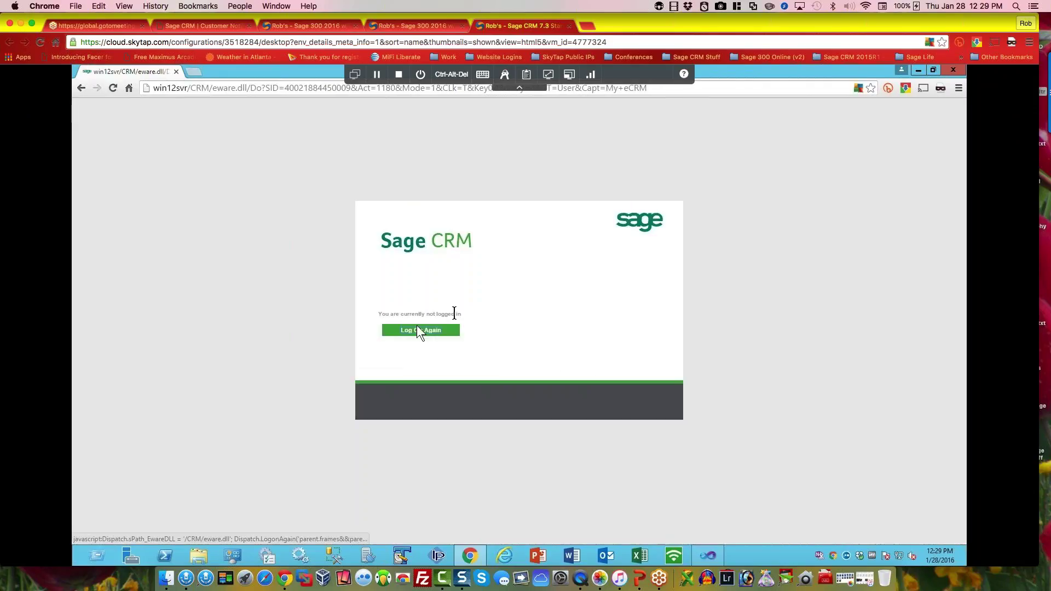
pyautogui.click(435, 328)
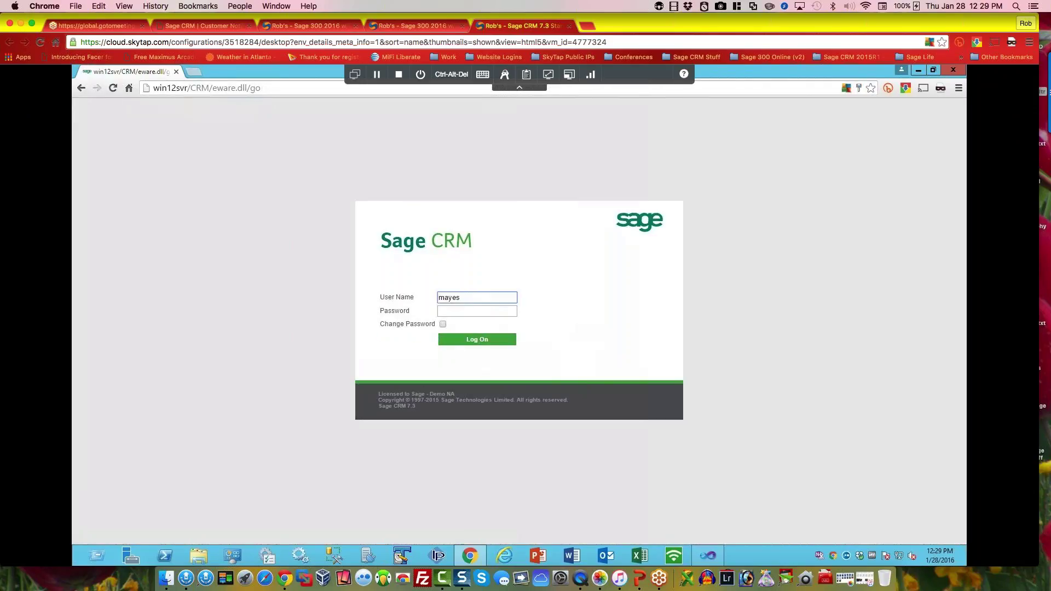
pyautogui.press('Return')
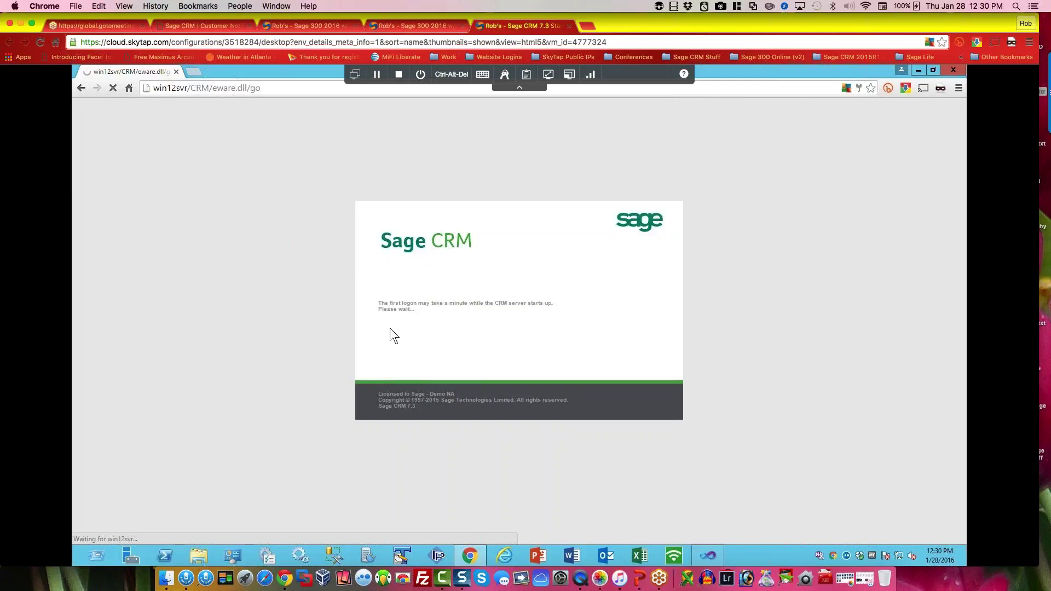
# Step: Return to the first demo system's Sales Dashboard and open its list of dashboards
pyautogui.click(402, 23)
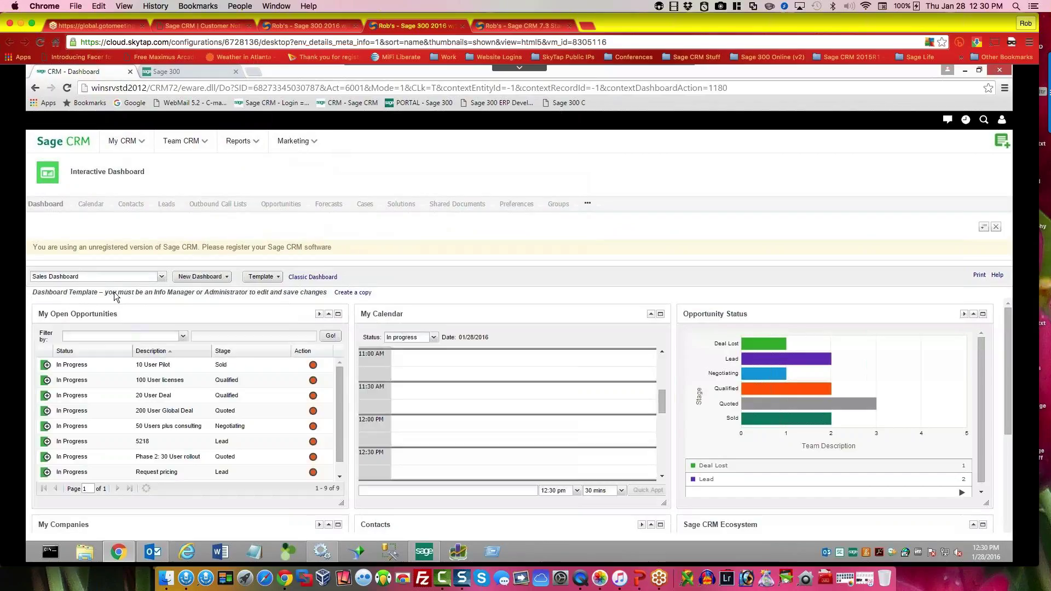
pyautogui.click(162, 277)
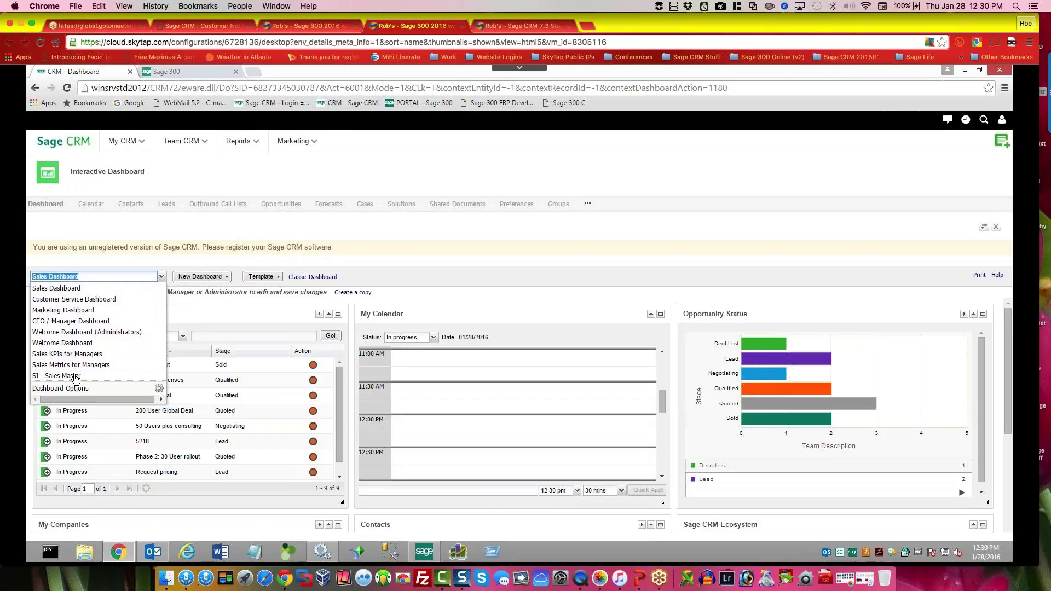
# Step: Switch to the SI - Sales Master dashboard and scroll through its customer sales and GP% report
pyautogui.click(75, 376)
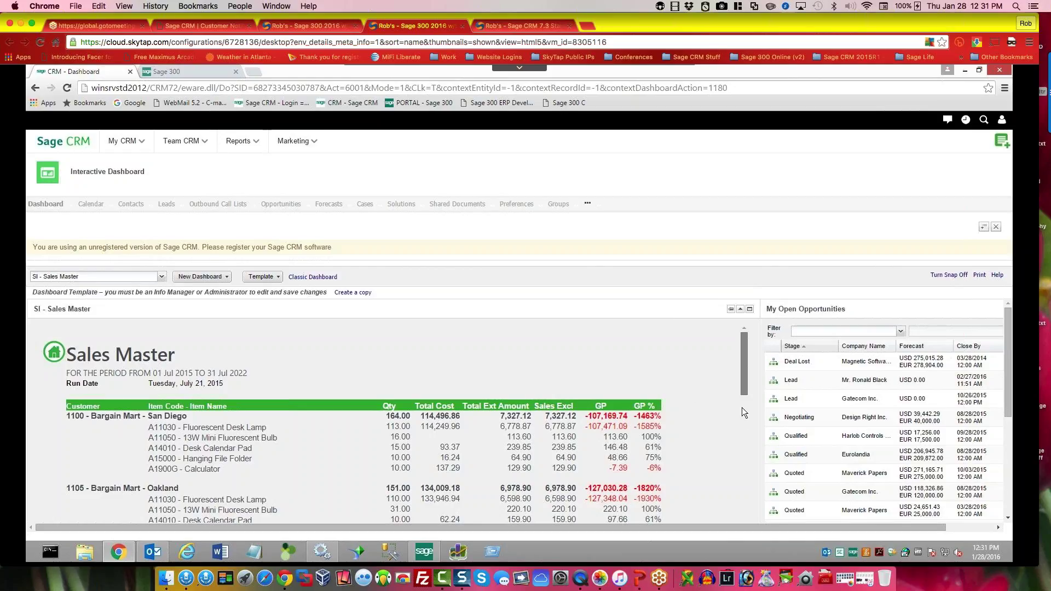
pyautogui.scroll(-10, 743, 411)
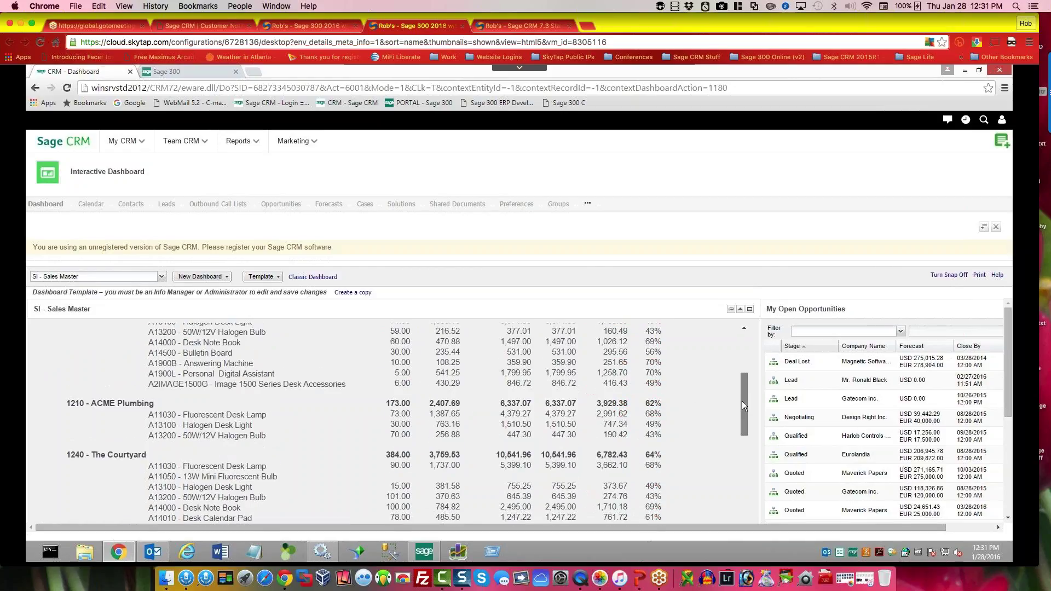
pyautogui.moveTo(743, 405); pyautogui.dragTo(744, 349)
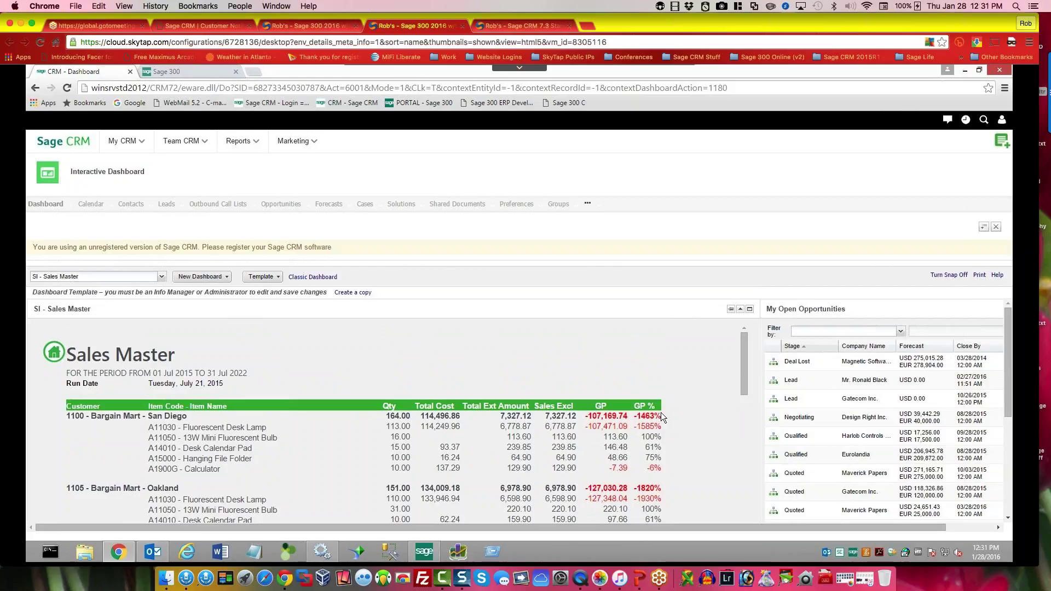
# Step: Switch to the other Sage CRM demo system and scroll through its dashboard
pyautogui.click(523, 28)
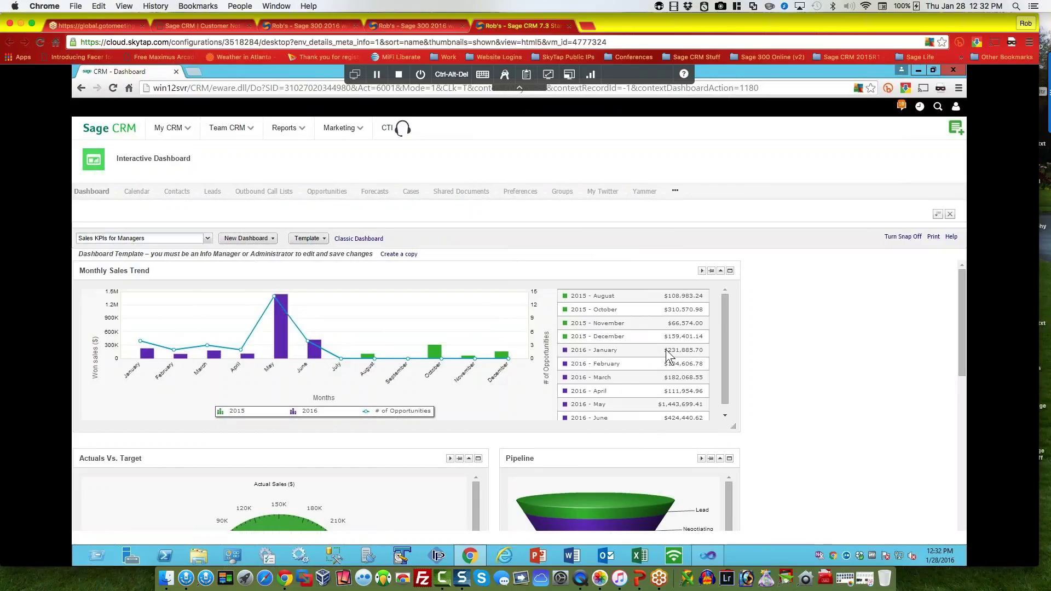
pyautogui.moveTo(959, 351); pyautogui.dragTo(945, 491)
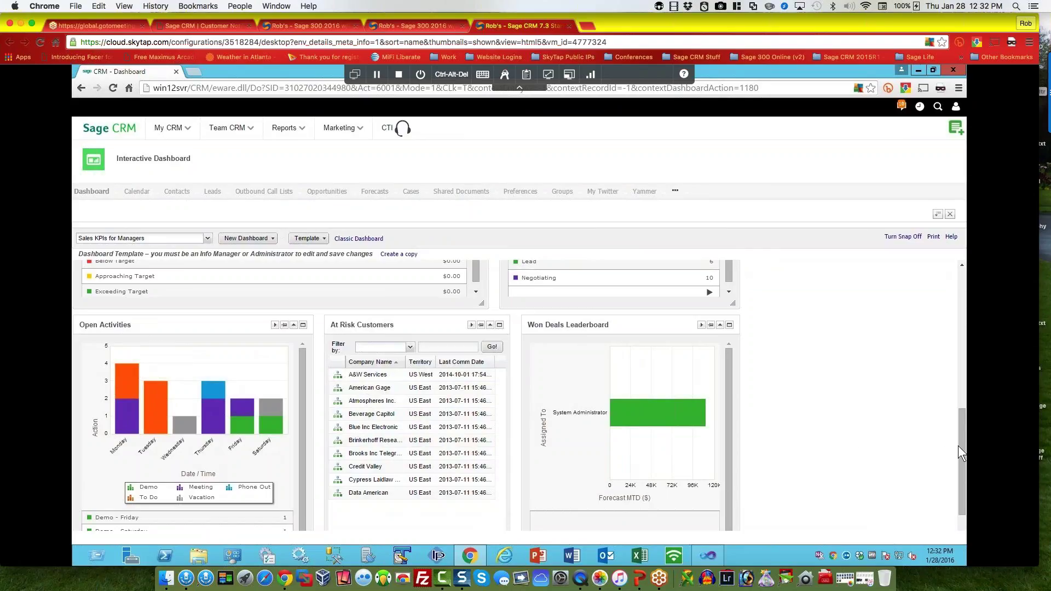
pyautogui.scroll(-2, 955, 476)
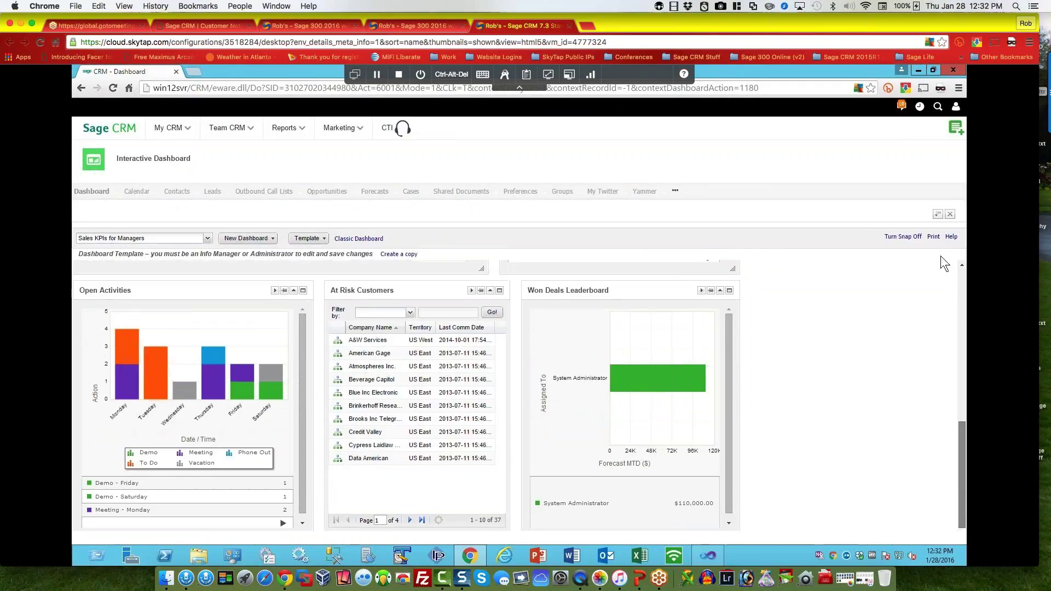
pyautogui.scroll(5, 939, 246)
pyautogui.scroll(-5, 853, 316)
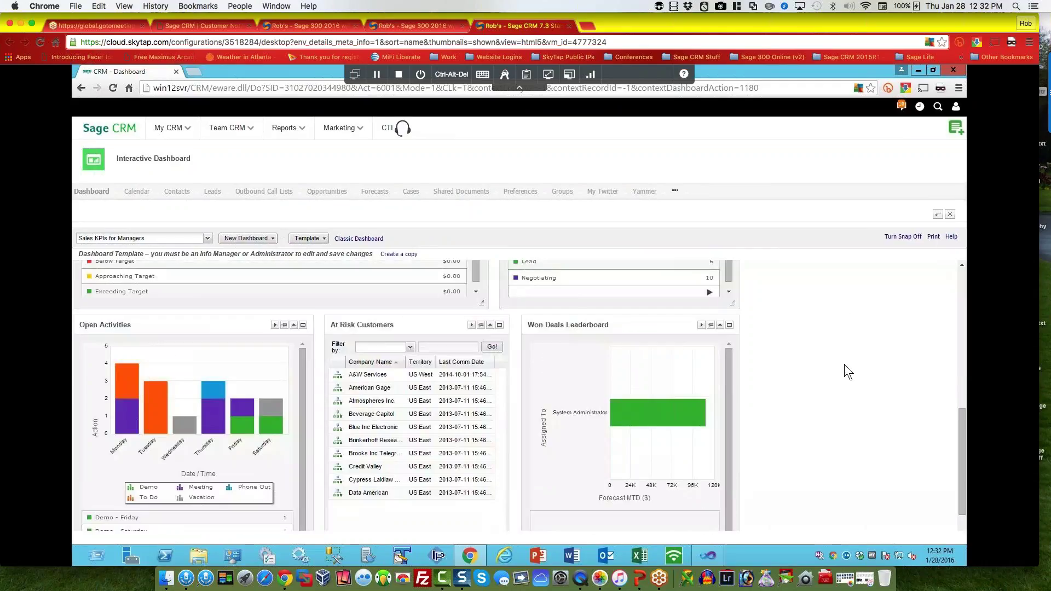
pyautogui.scroll(5, 622, 327)
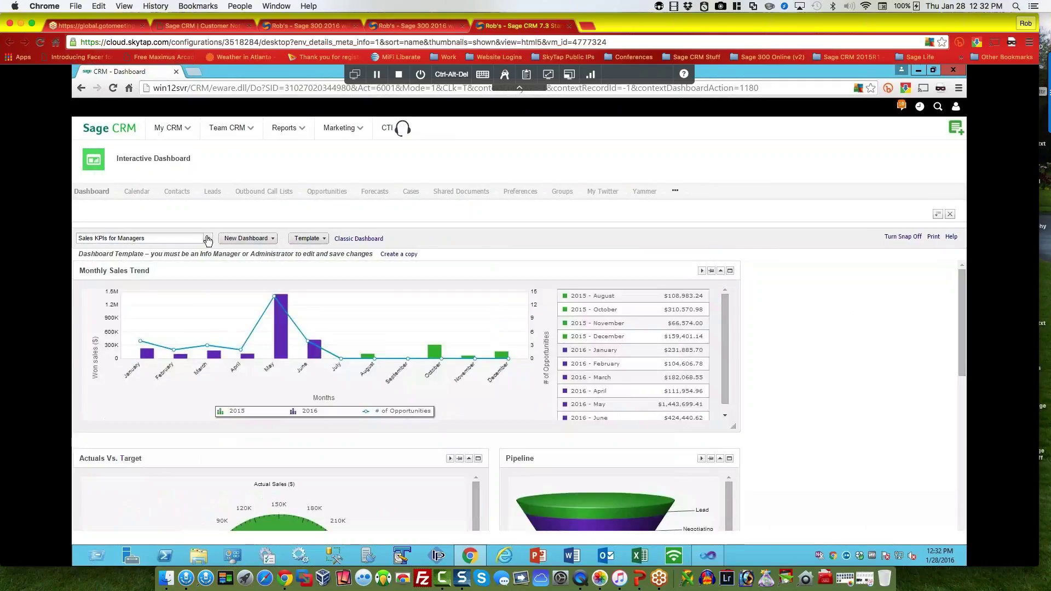
# Step: Switch to the Sales Metrics for Managers dashboard and review its Won vs Lost Deals and close-rate charts
pyautogui.click(208, 239)
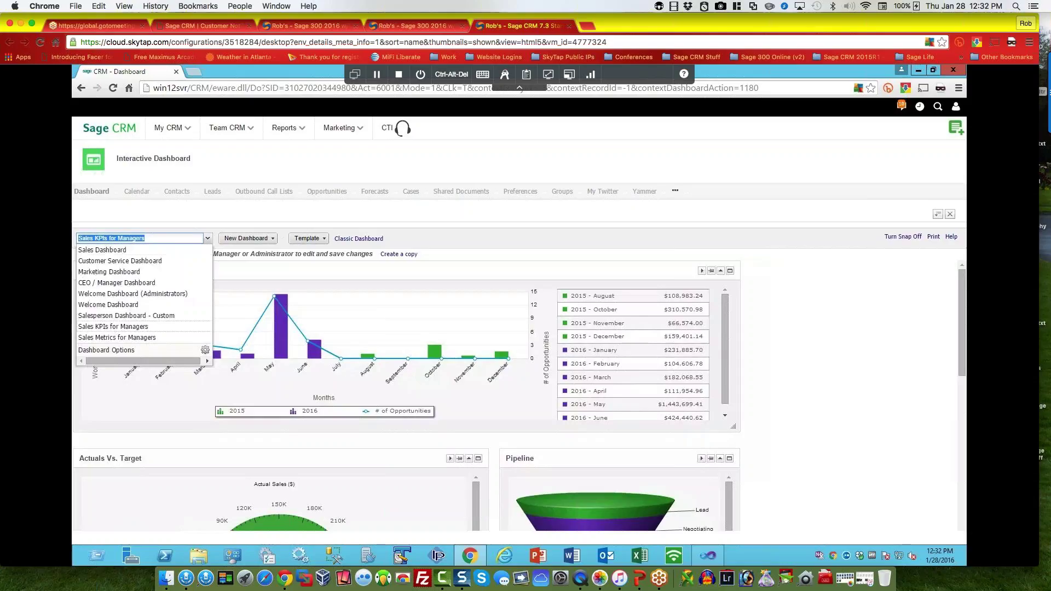
pyautogui.click(134, 338)
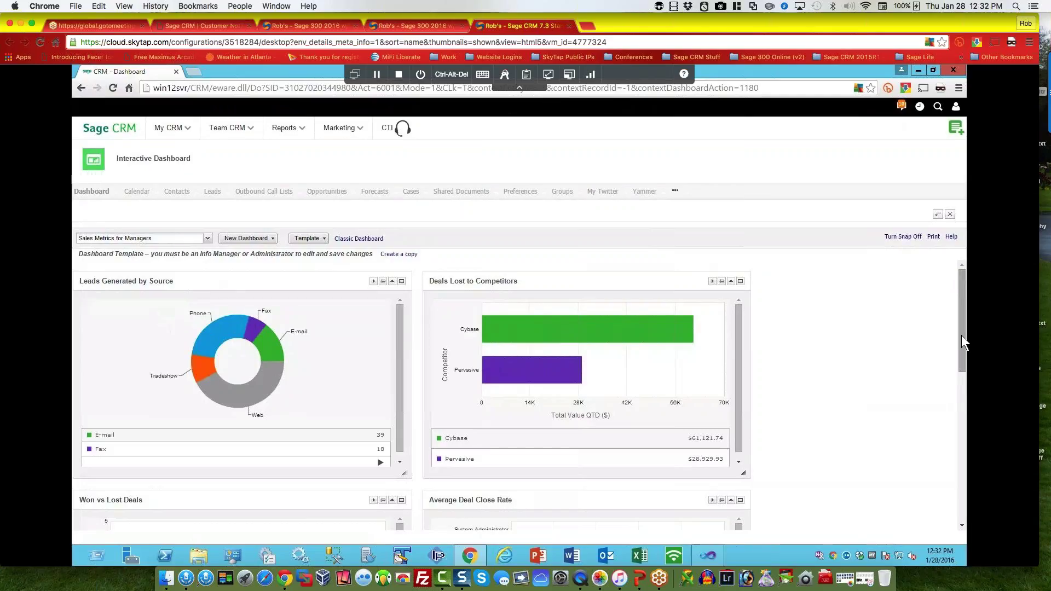
pyautogui.scroll(-1, 957, 370)
pyautogui.scroll(-1, 958, 370)
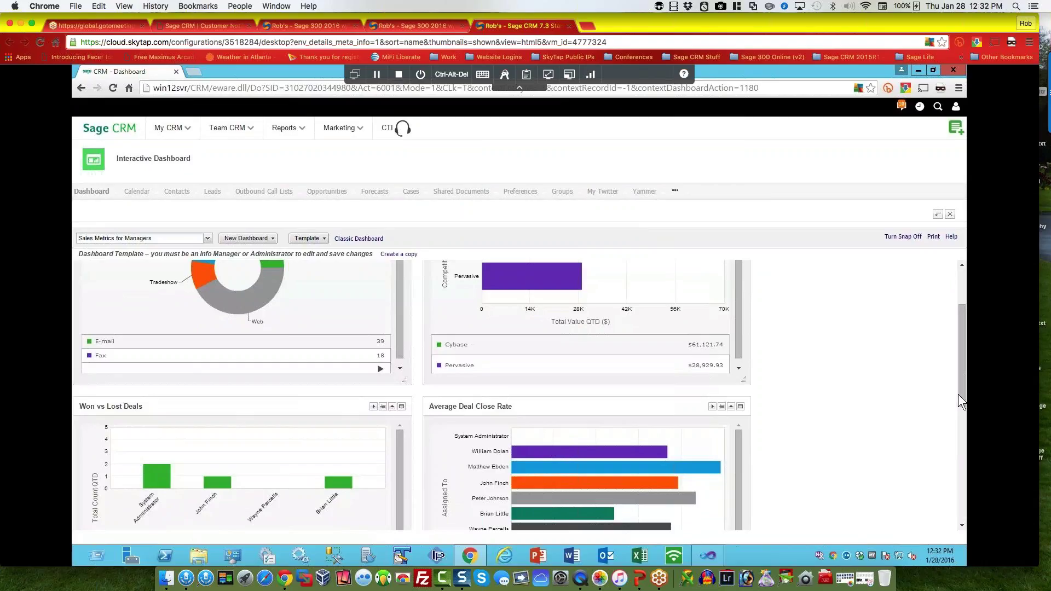
pyautogui.moveTo(958, 396); pyautogui.dragTo(948, 500)
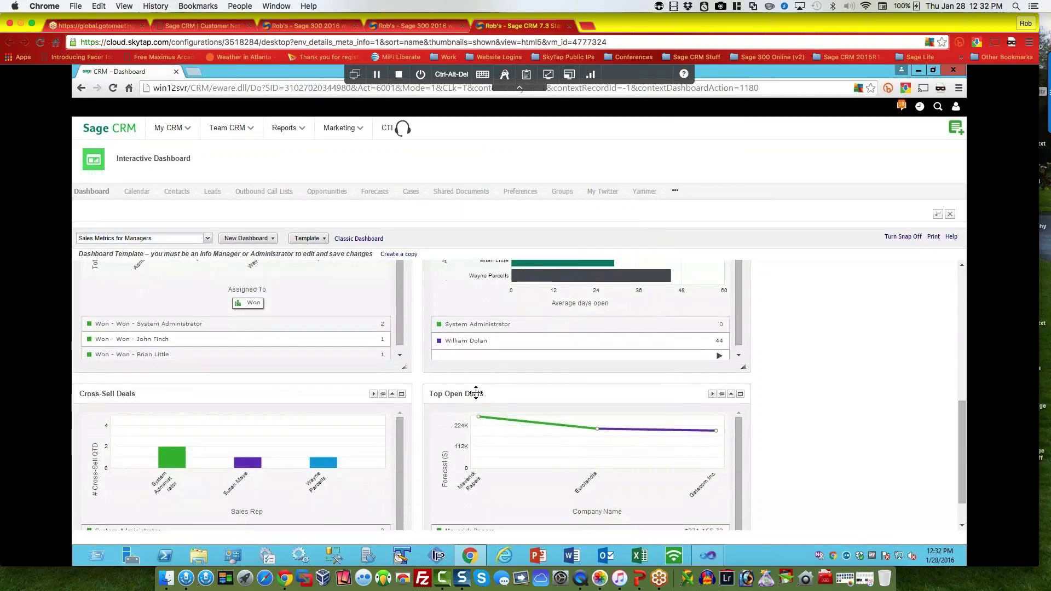
pyautogui.moveTo(961, 451); pyautogui.dragTo(964, 271)
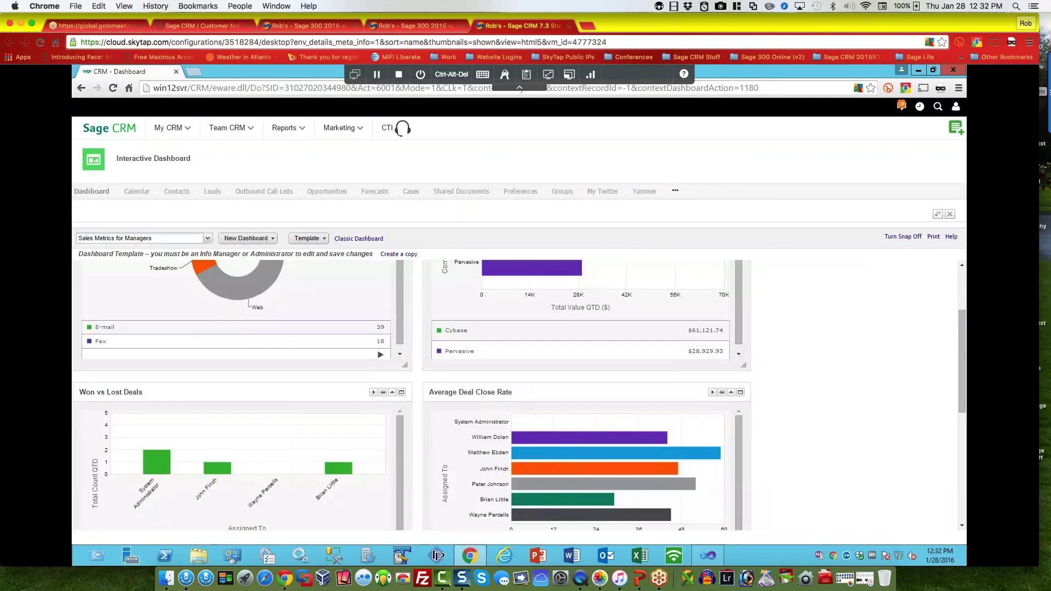
# Step: Reopen the dashboard list and dismiss it, keeping Sales Metrics for Managers
pyautogui.click(181, 239)
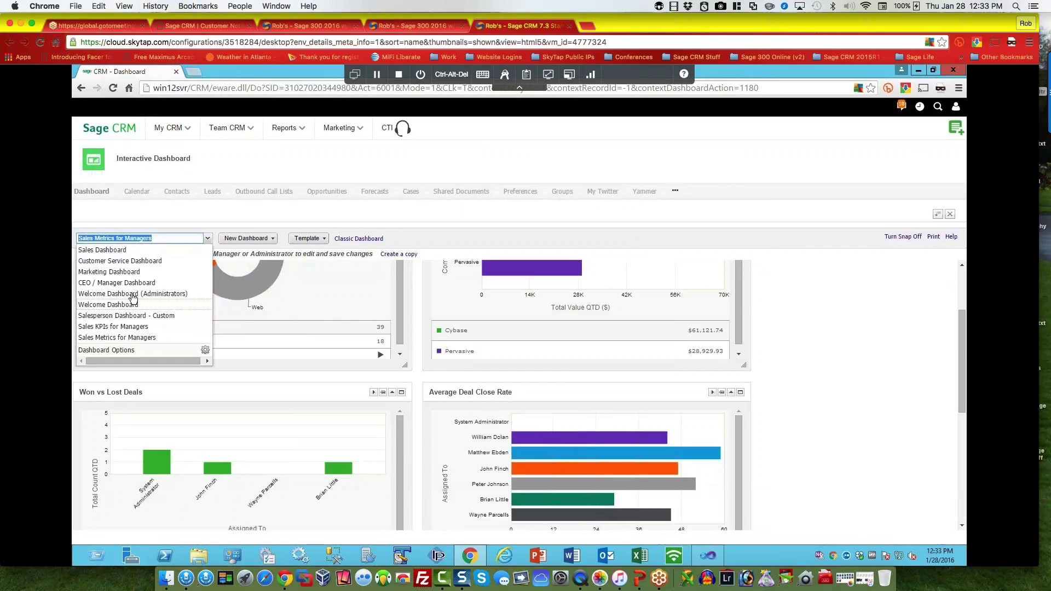
pyautogui.click(738, 350)
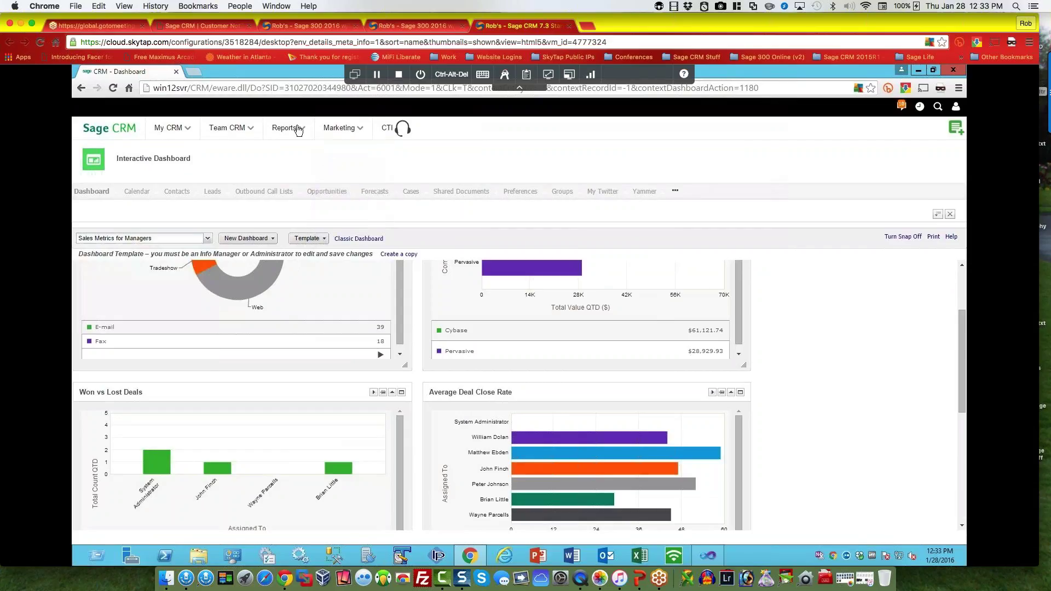
pyautogui.moveTo(293, 130)
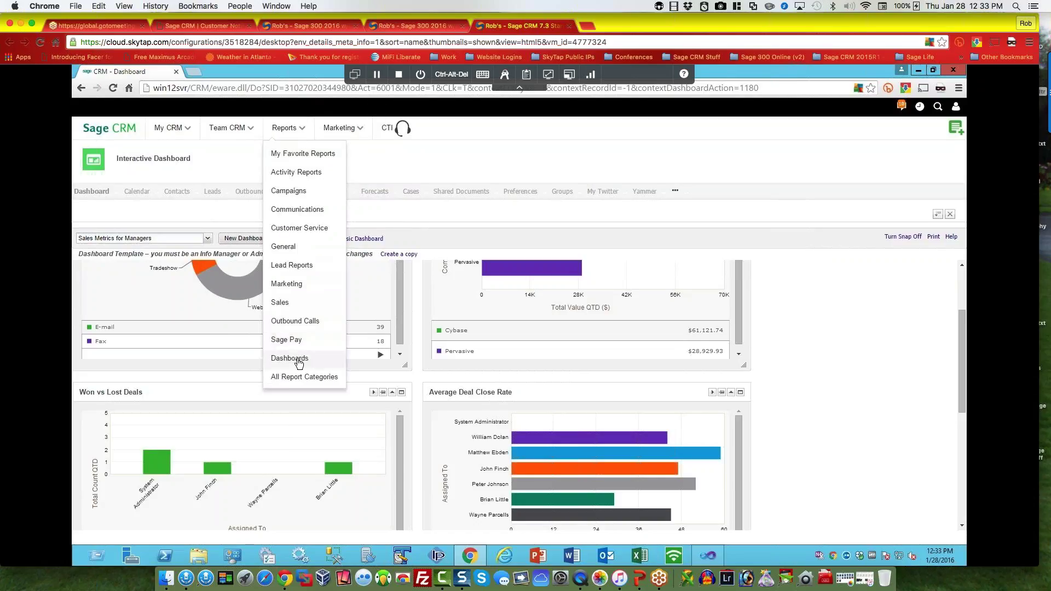
# Step: Open the Sales reports, then the Direct Sales team's Opportunities pipeline of 46 opportunities
pyautogui.click(285, 304)
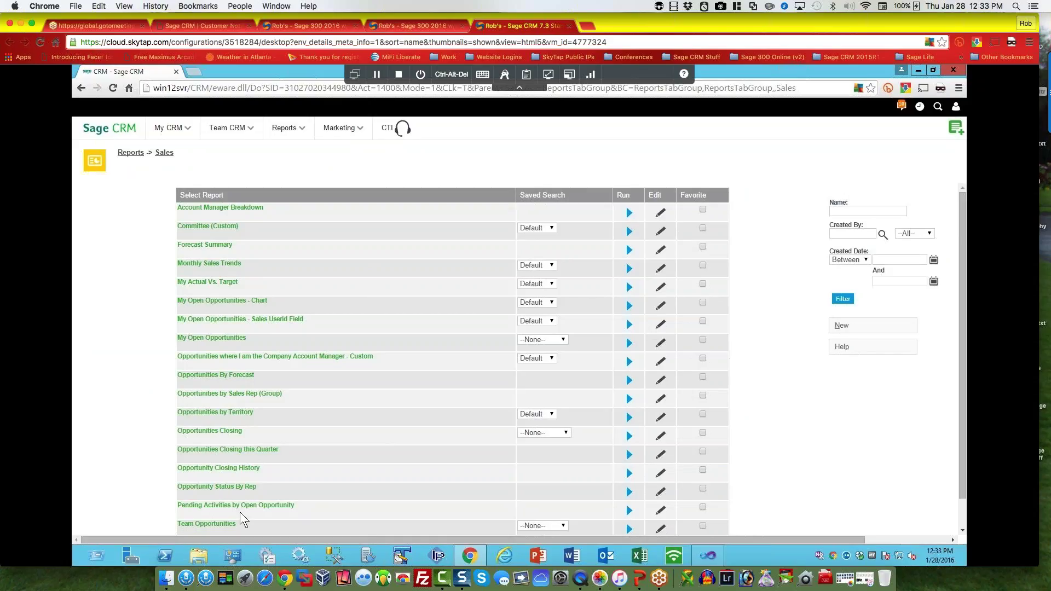
pyautogui.moveTo(364, 138)
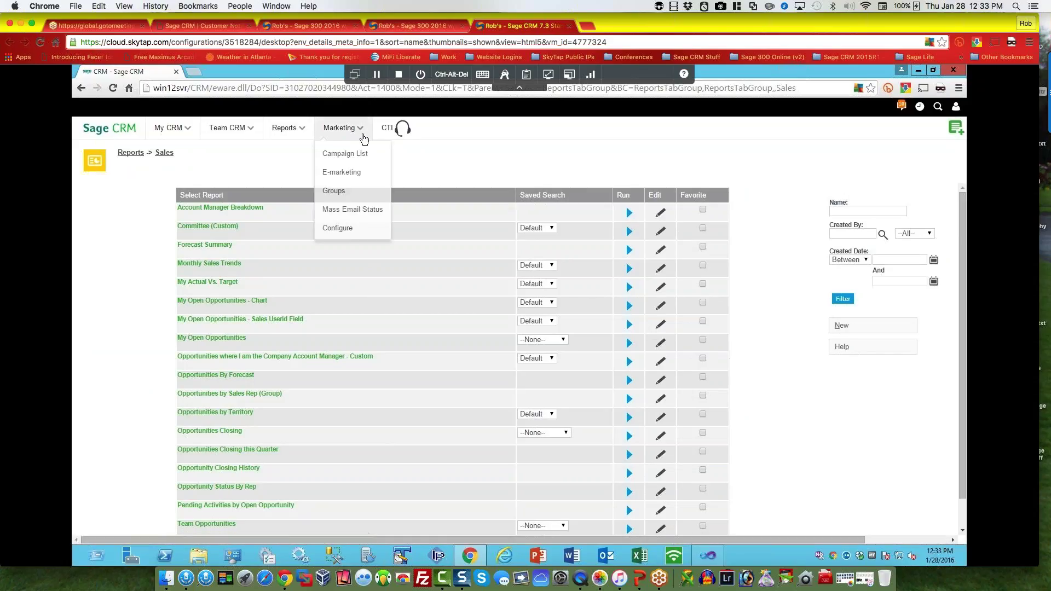
pyautogui.moveTo(226, 130)
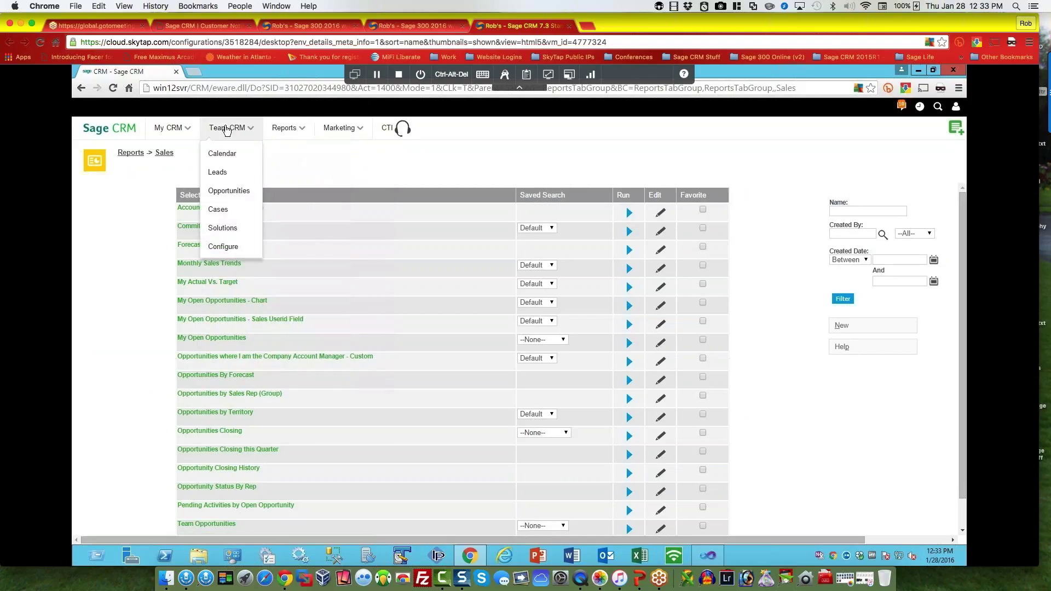
pyautogui.click(229, 190)
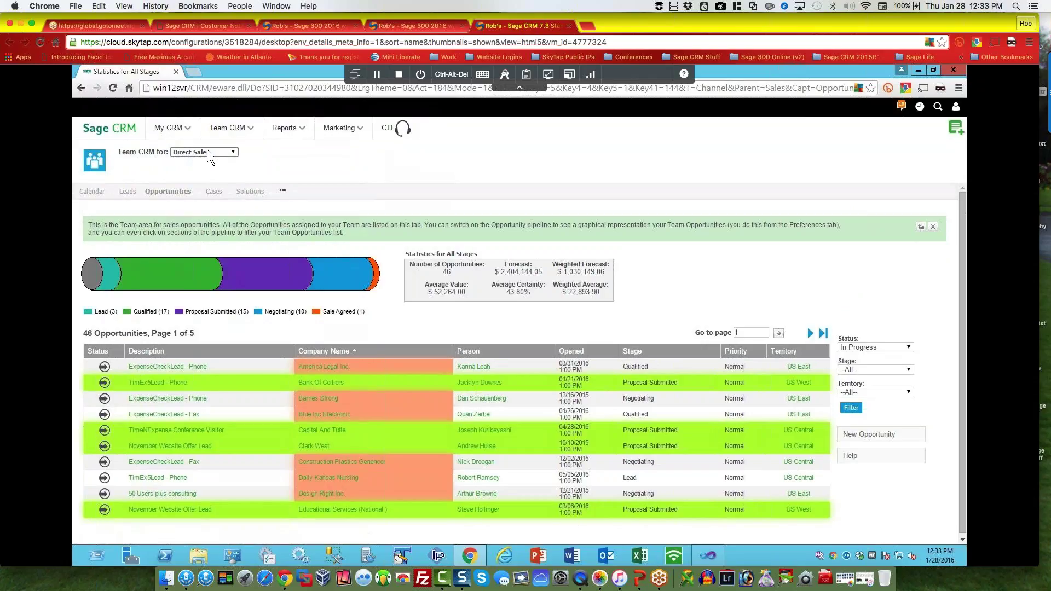
# Step: Change the 'Team CRM for' filter from Direct Sales to All Teams, showing 50 opportunities
pyautogui.click(207, 149)
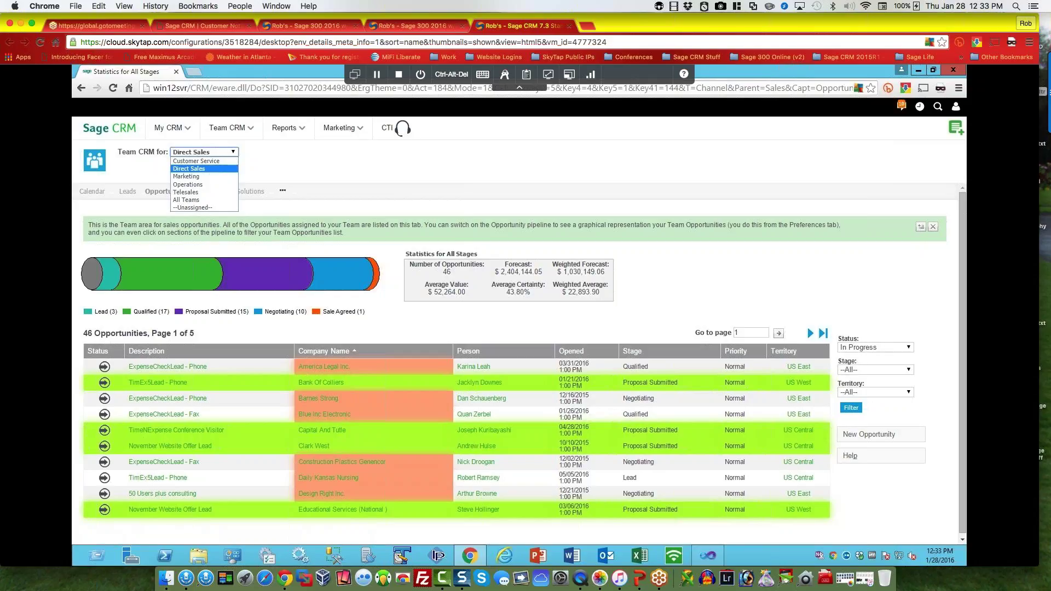
pyautogui.click(191, 200)
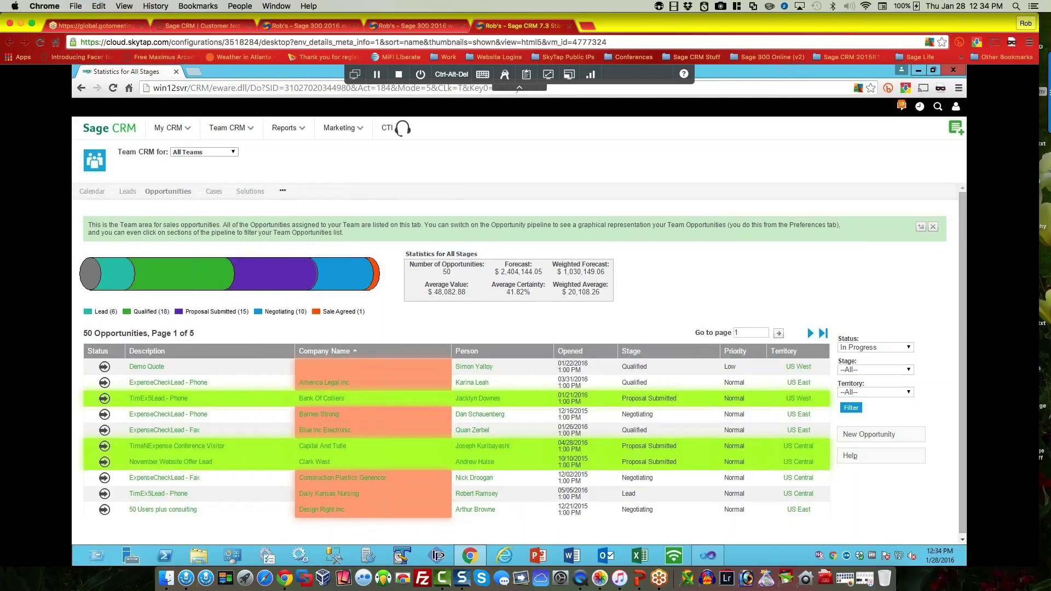
# Step: Present the CRM for marketing, social media and Sage CRM for Marketing slides, then end the show
pyautogui.press('super+Tab')
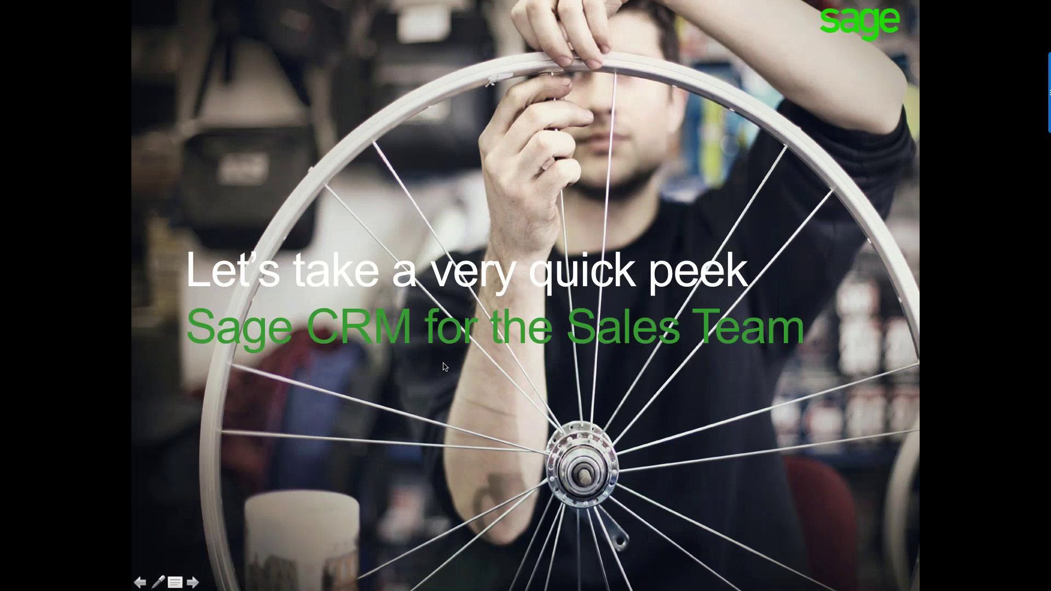
pyautogui.press('Right')
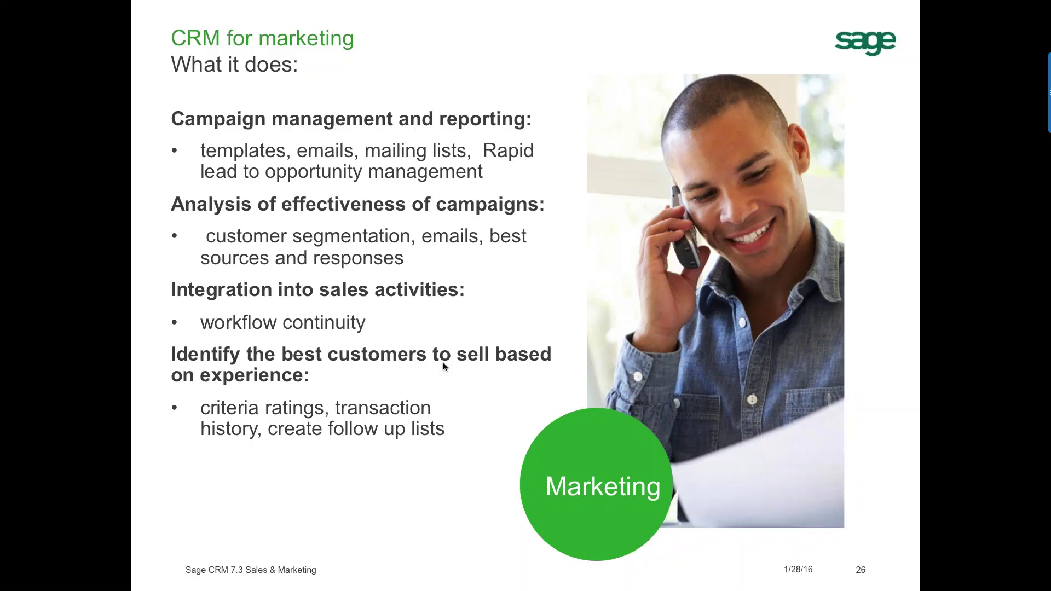
pyautogui.click(444, 367)
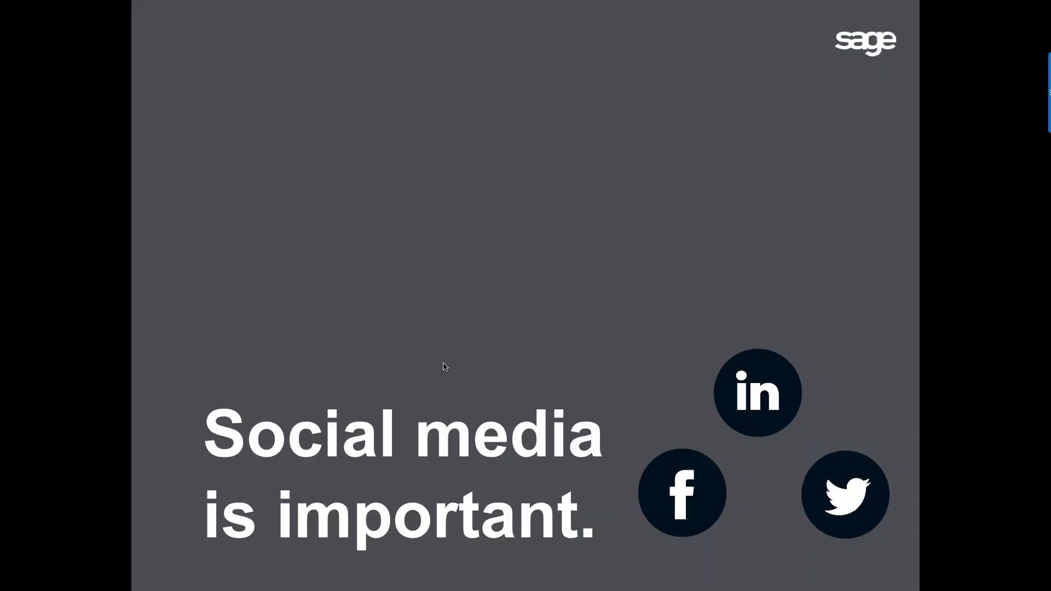
pyautogui.click(444, 367)
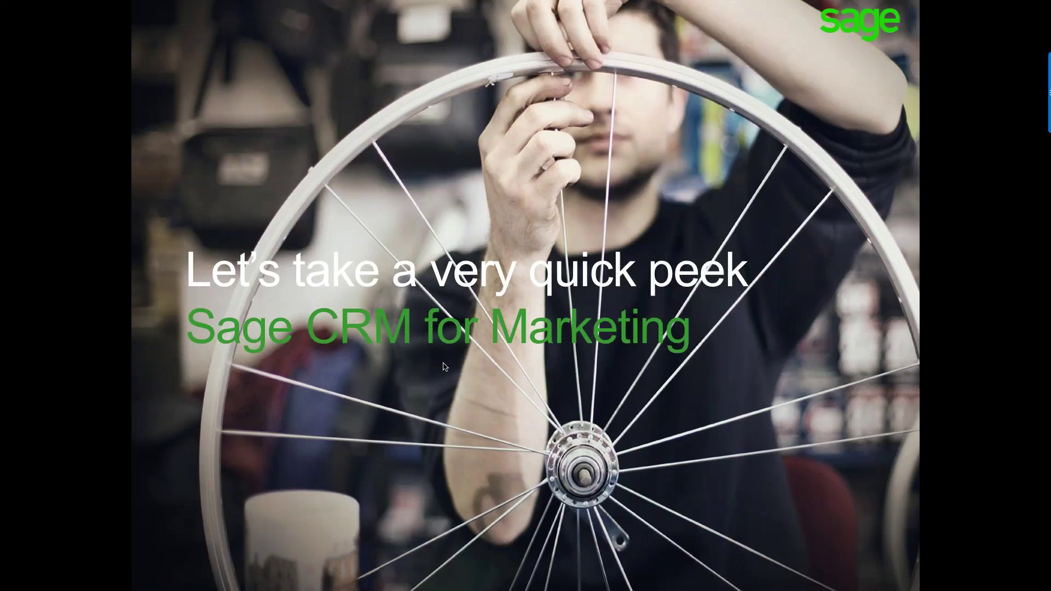
pyautogui.click(444, 367)
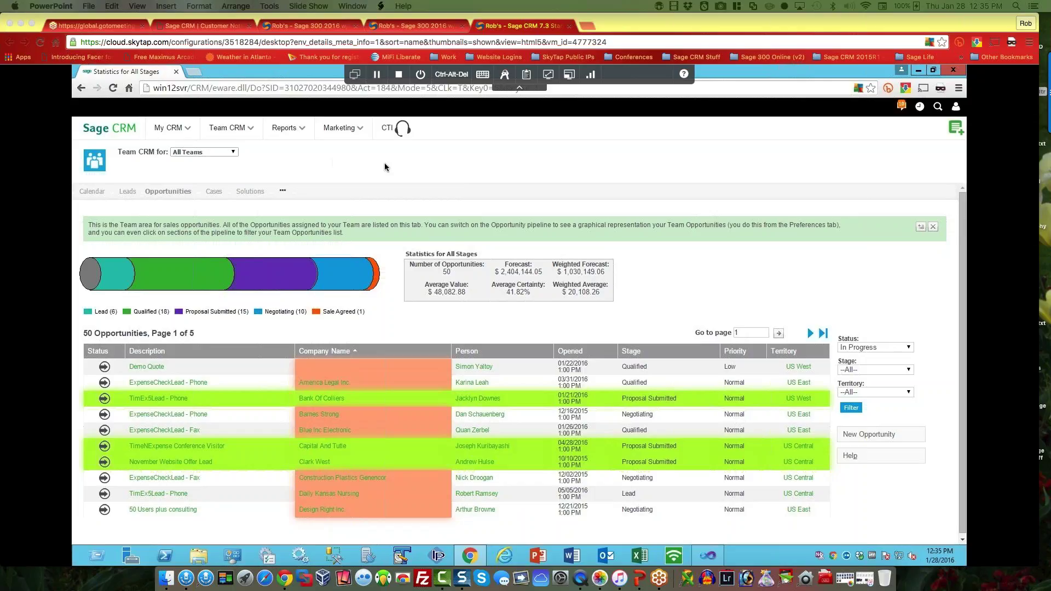
# Step: Browse the Marketing and My CRM menus, then log off and sign back in as the admin user
pyautogui.click(341, 130)
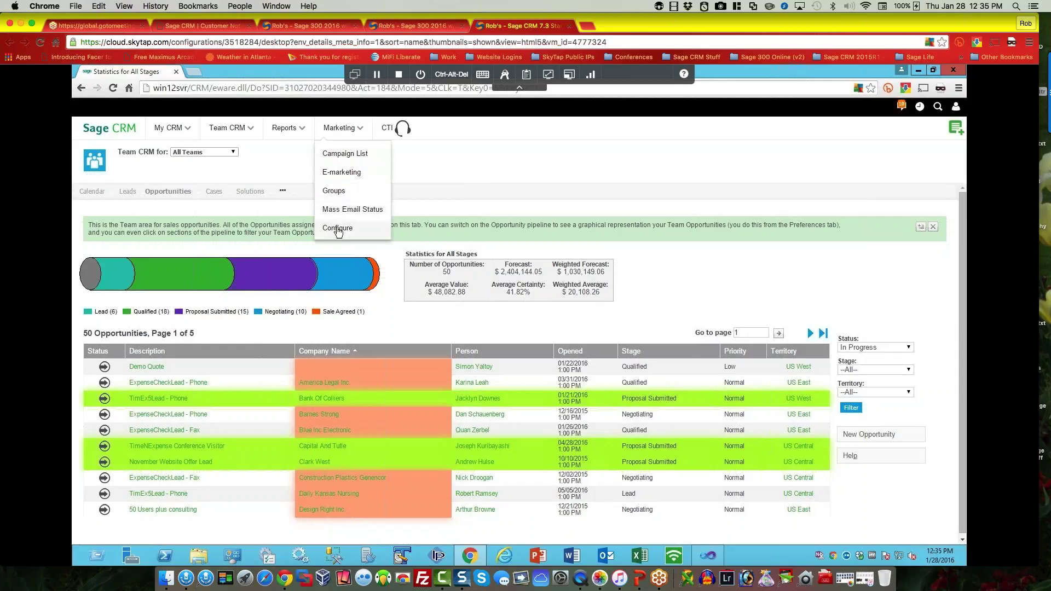
pyautogui.click(173, 129)
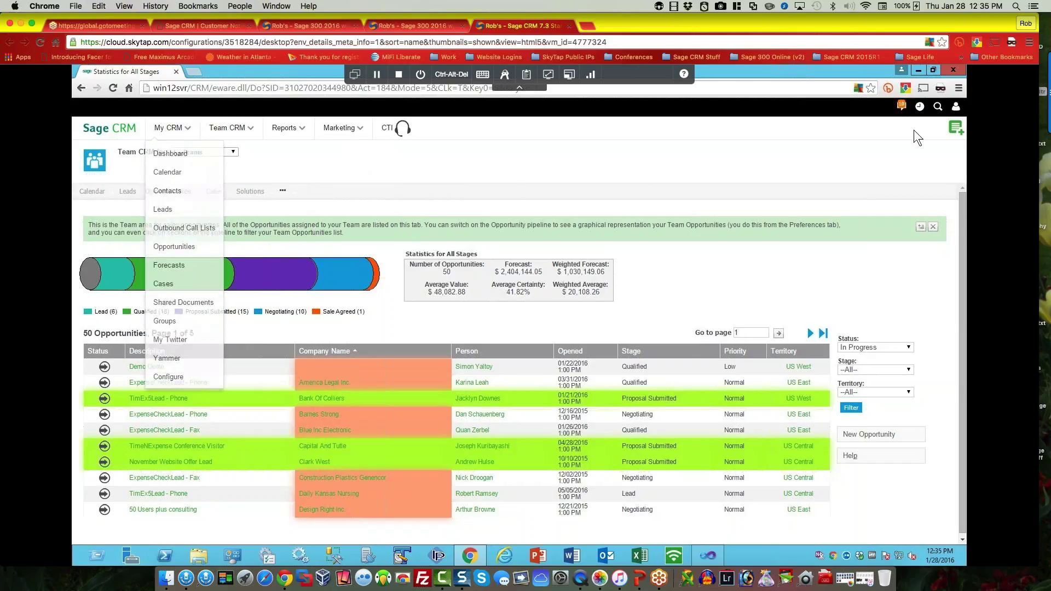
pyautogui.click(955, 107)
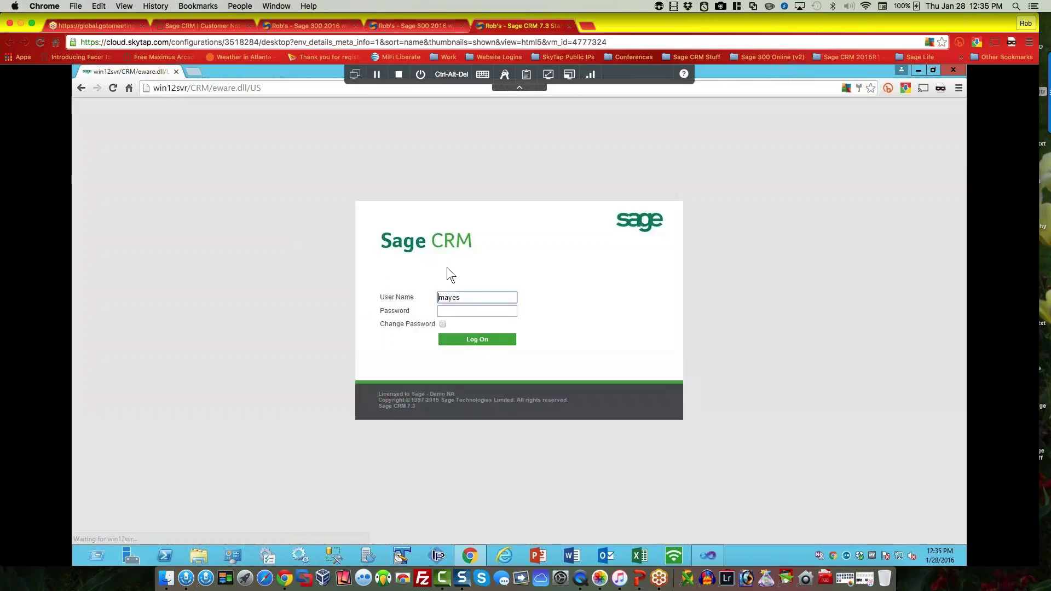
pyautogui.write('admin')
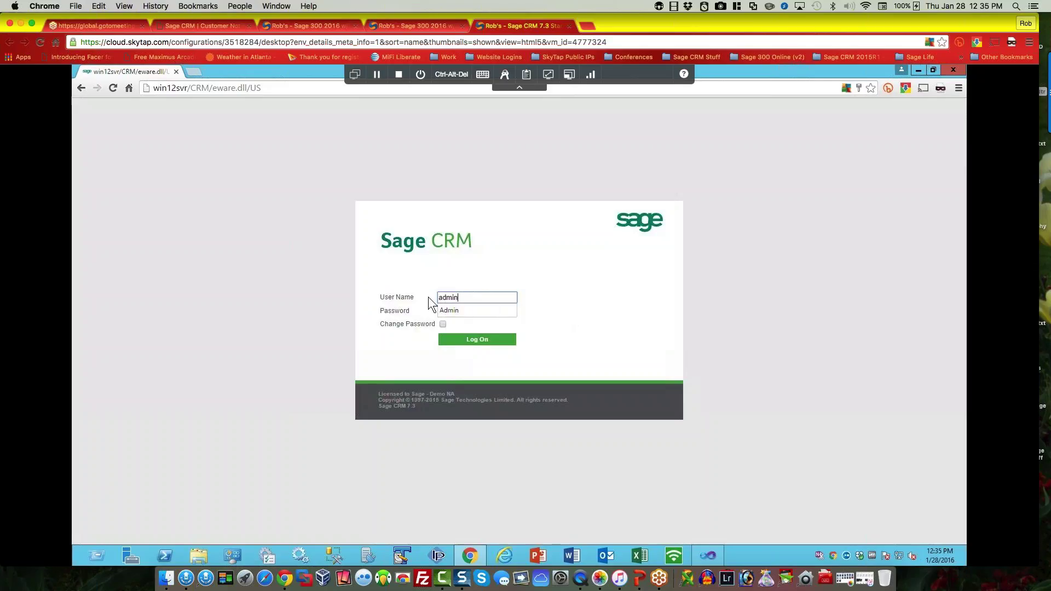
pyautogui.press('Return')
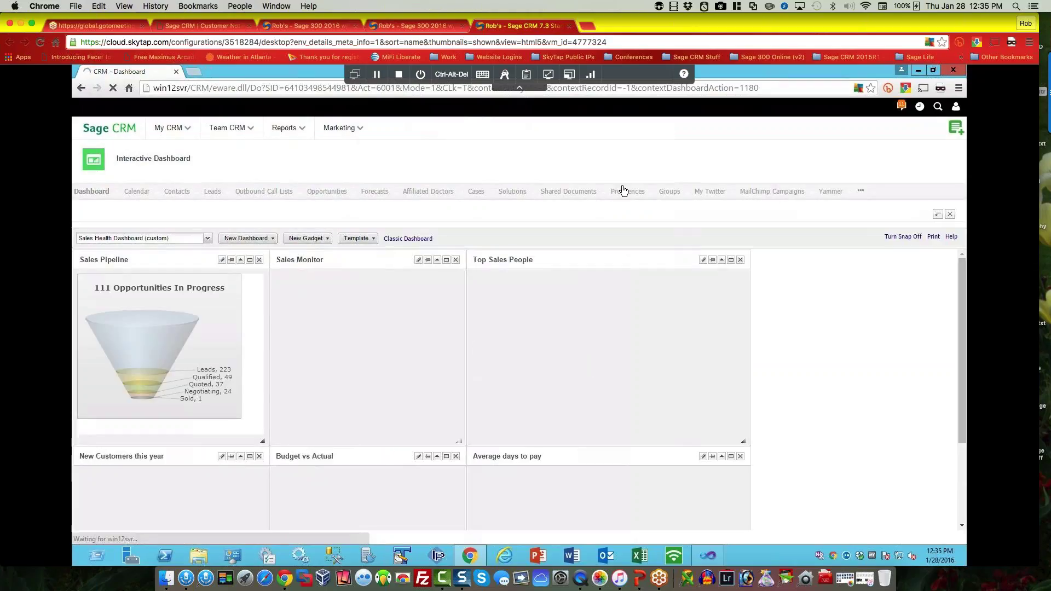
# Step: Open the MailChimp Campaigns list showing 5 campaigns, one already sent
pyautogui.moveTo(339, 128)
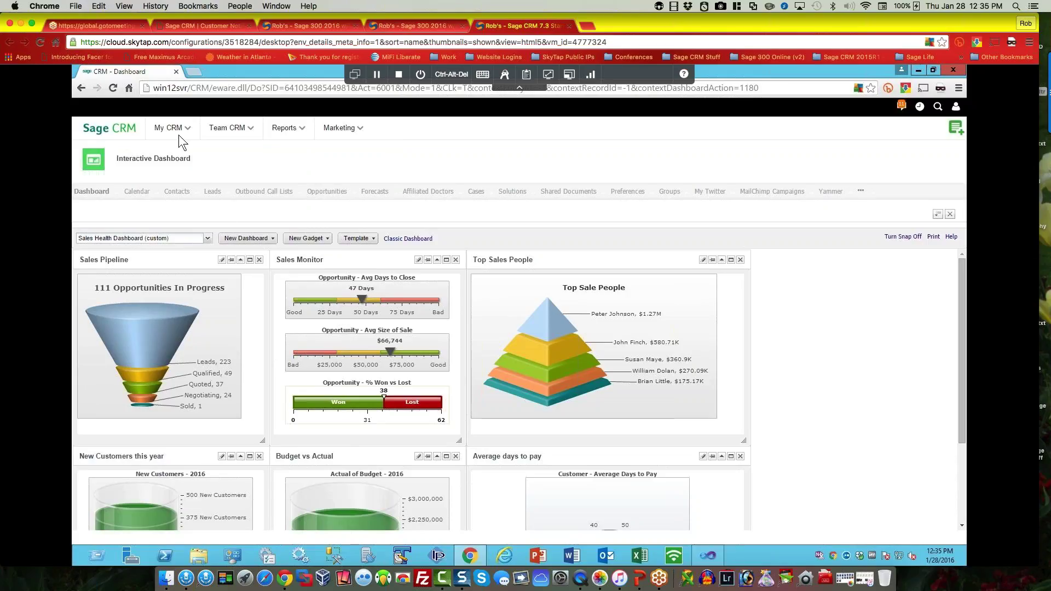
pyautogui.moveTo(178, 131)
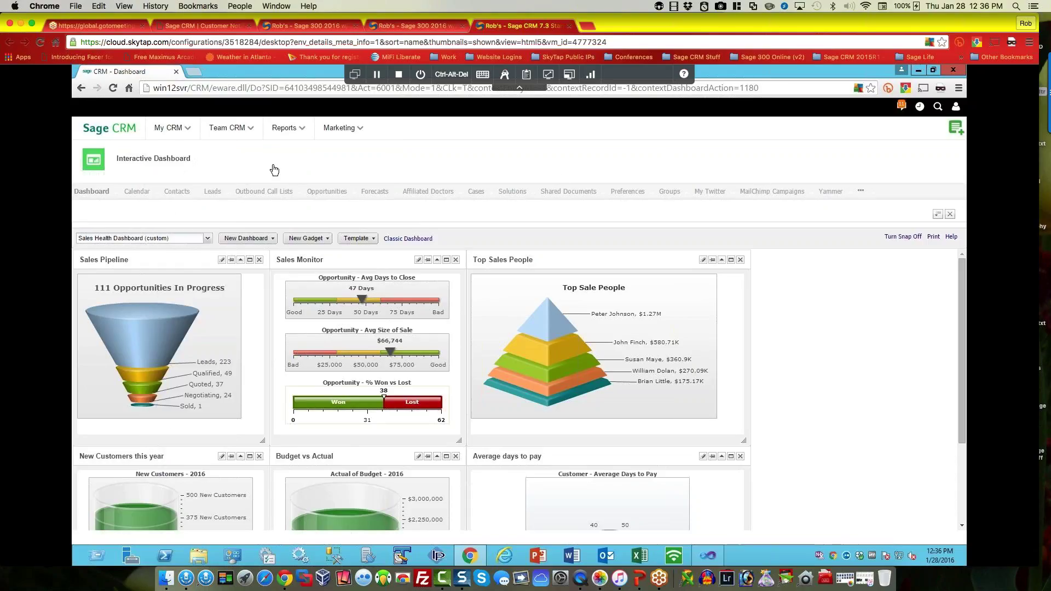
pyautogui.moveTo(227, 128)
pyautogui.click(769, 193)
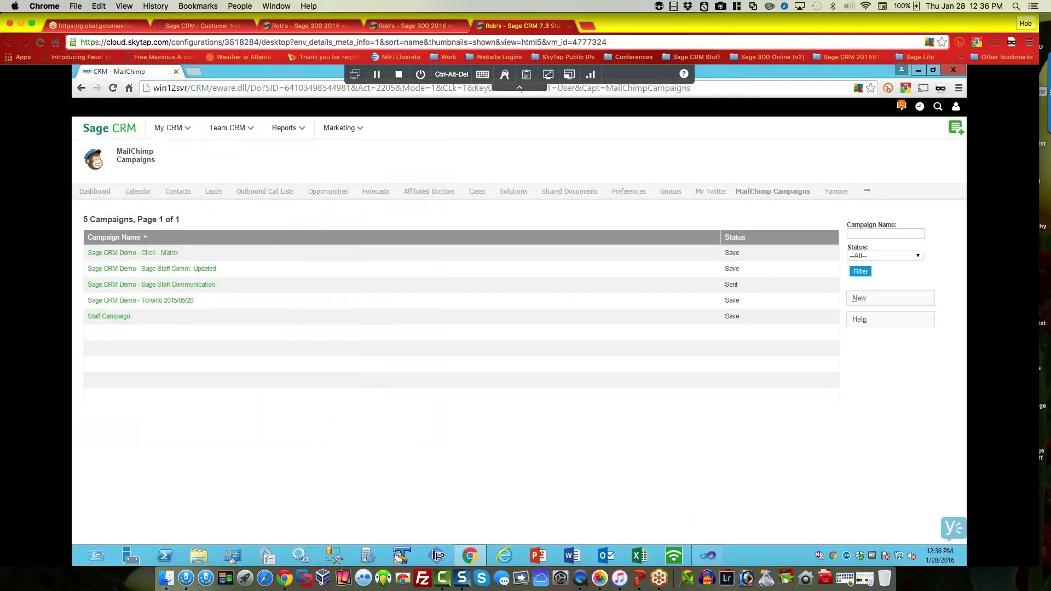
# Step: Page through the Groups list to the last page and open the US East Contacts group
pyautogui.click(670, 191)
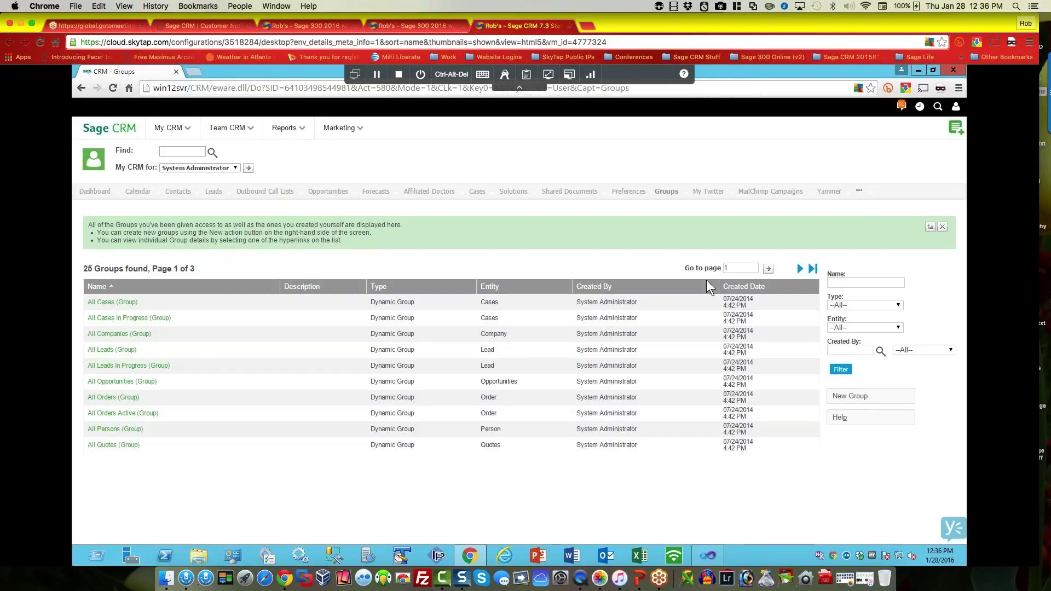
pyautogui.click(813, 269)
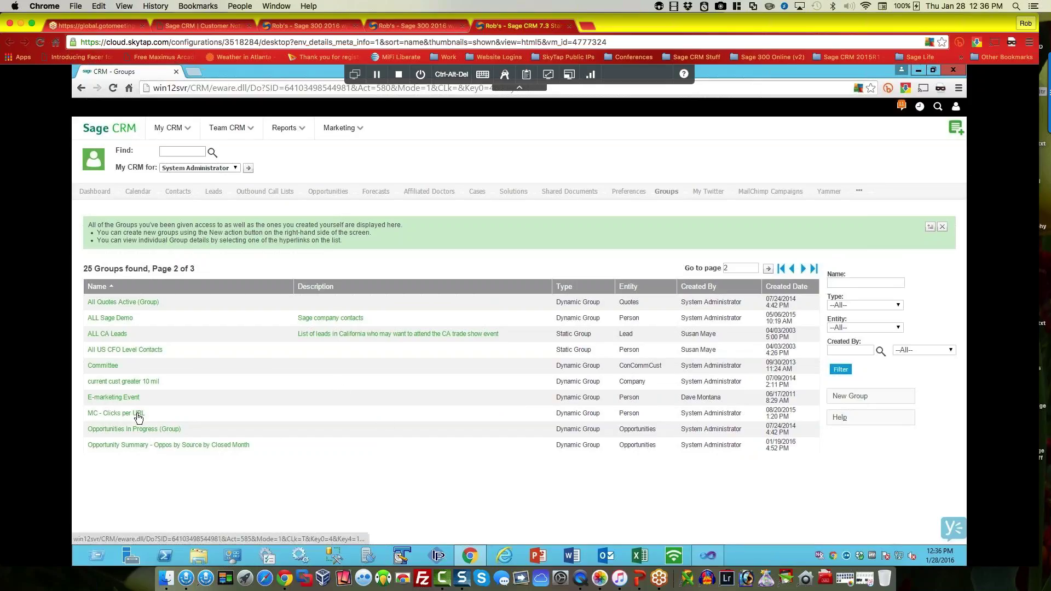
pyautogui.click(803, 269)
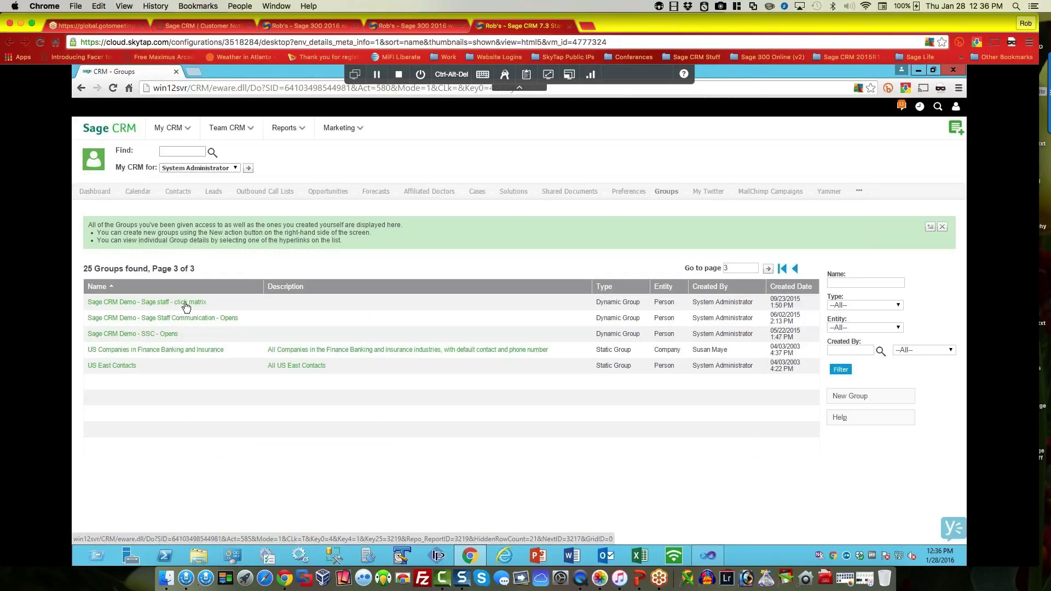
pyautogui.click(112, 365)
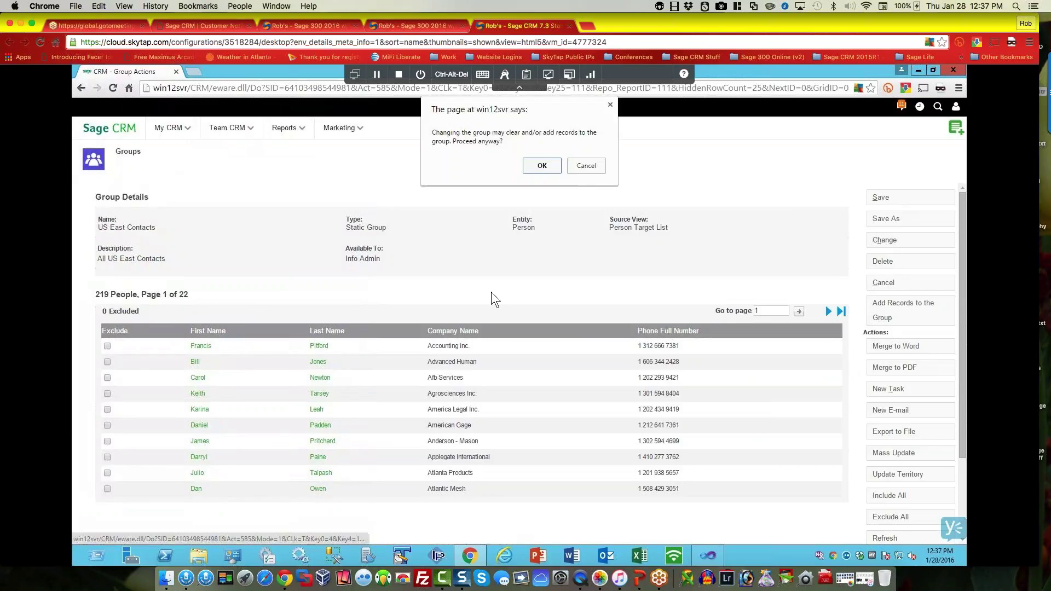
# Step: Step through the US East Contacts change wizard to its search criteria, then cancel the edit
pyautogui.click(542, 165)
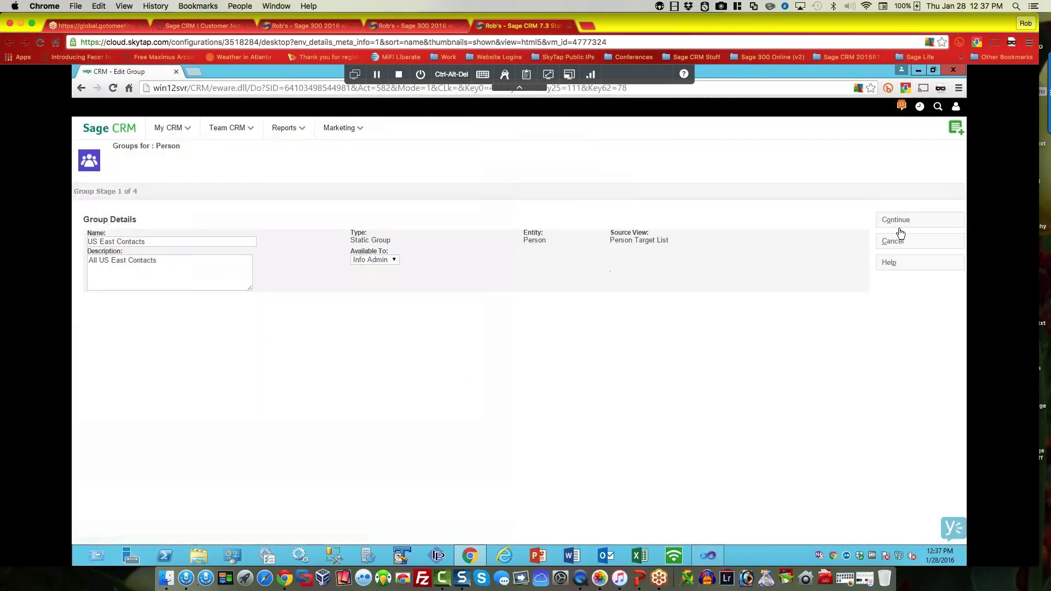
pyautogui.click(895, 222)
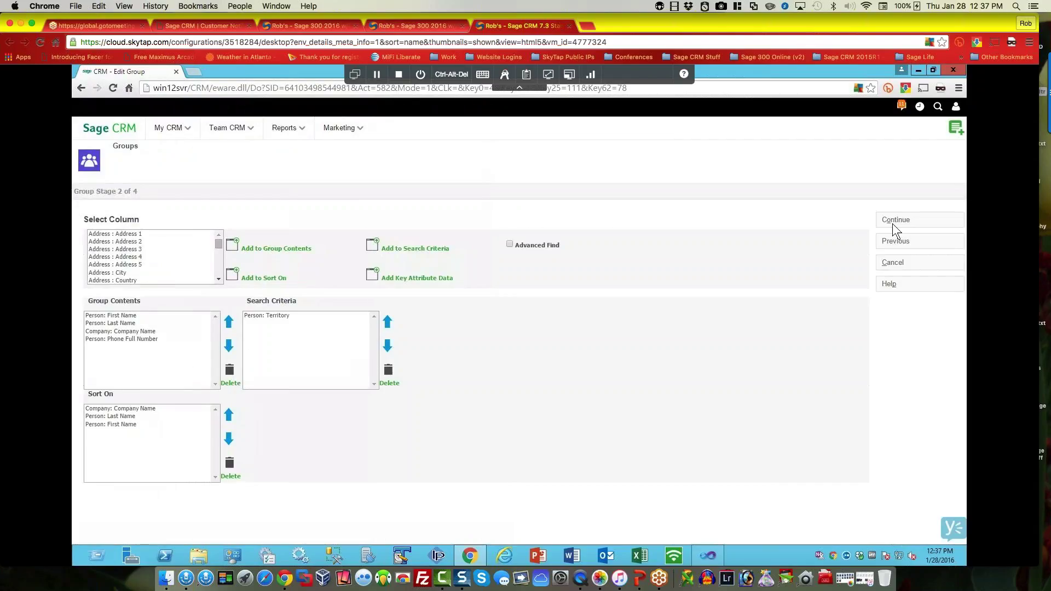
pyautogui.click(906, 220)
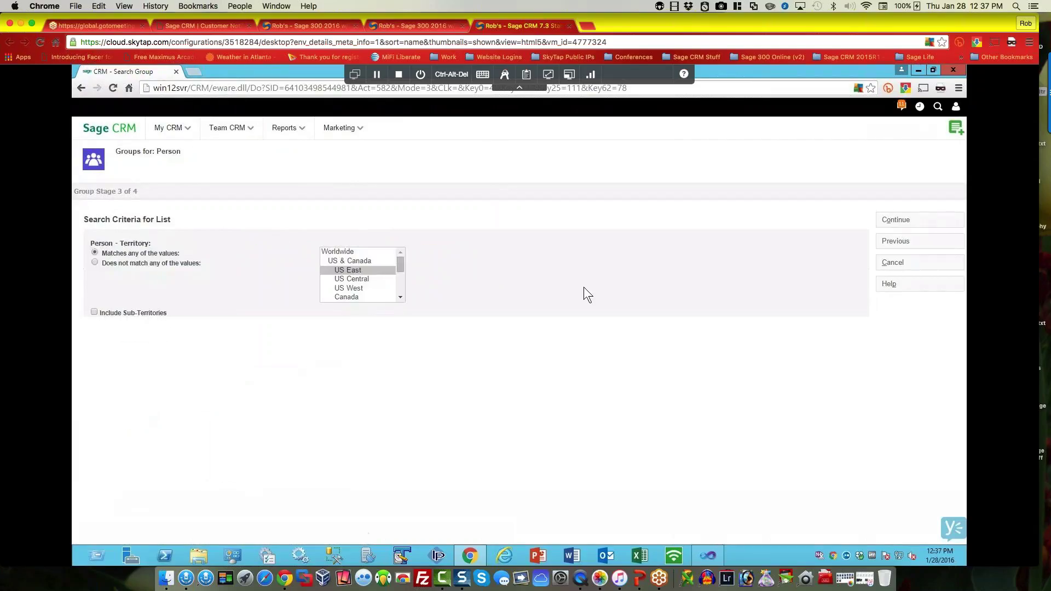
pyautogui.click(897, 265)
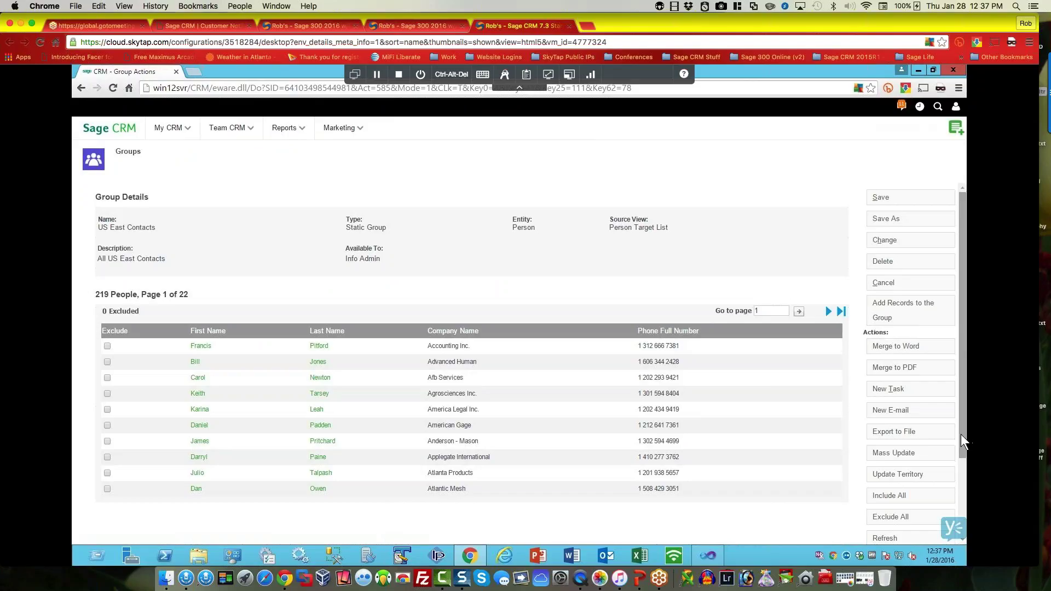
# Step: Go back to the Groups list and open the Sage CRM Demo - Sage staff - click matrix group
pyautogui.scroll(-1, 960, 532)
pyautogui.scroll(-4, 960, 532)
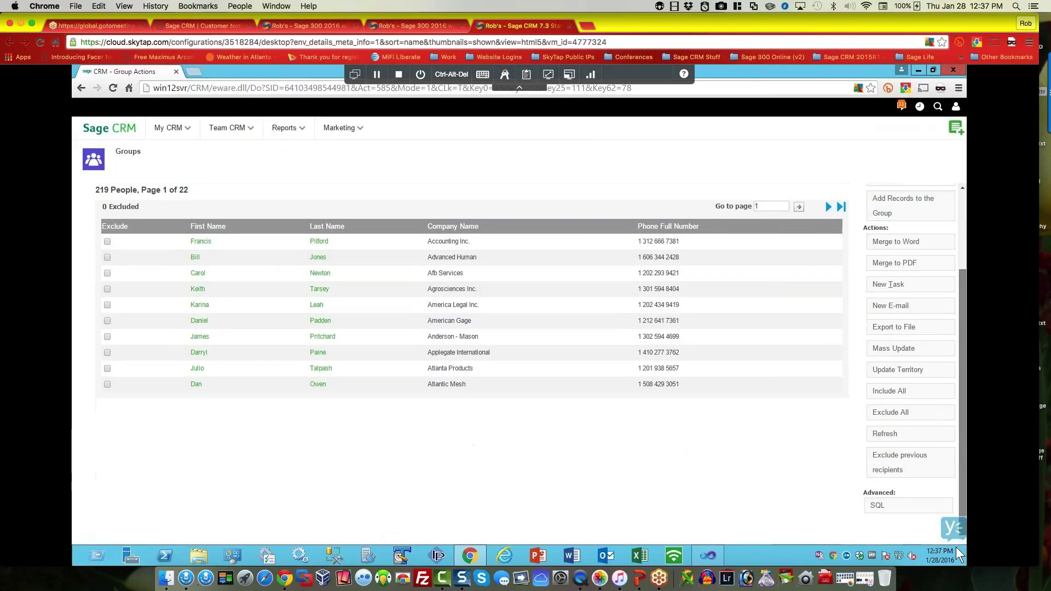
pyautogui.moveTo(961, 448); pyautogui.dragTo(965, 203)
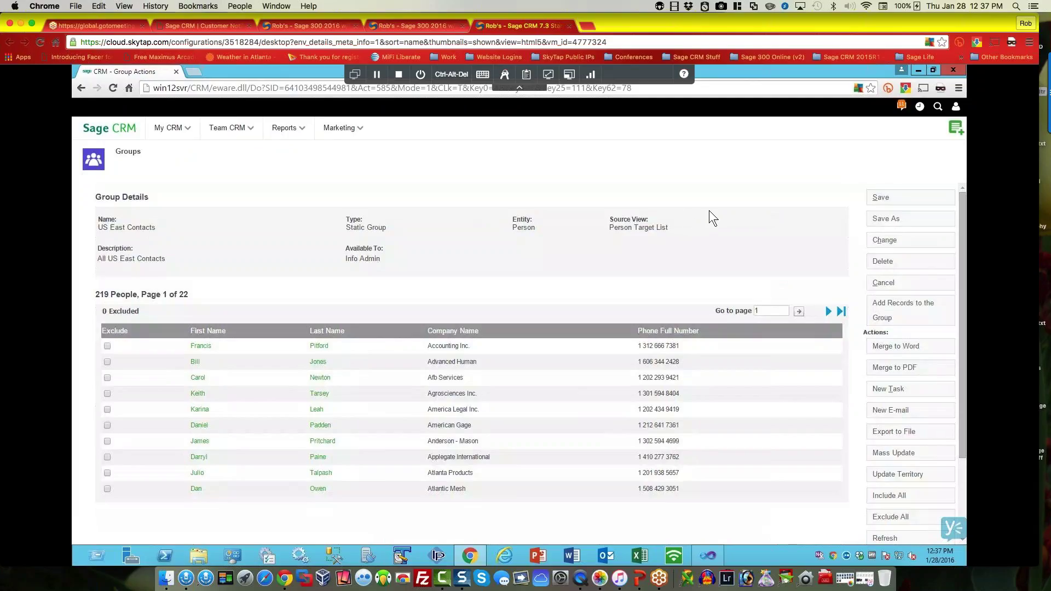
pyautogui.click(884, 282)
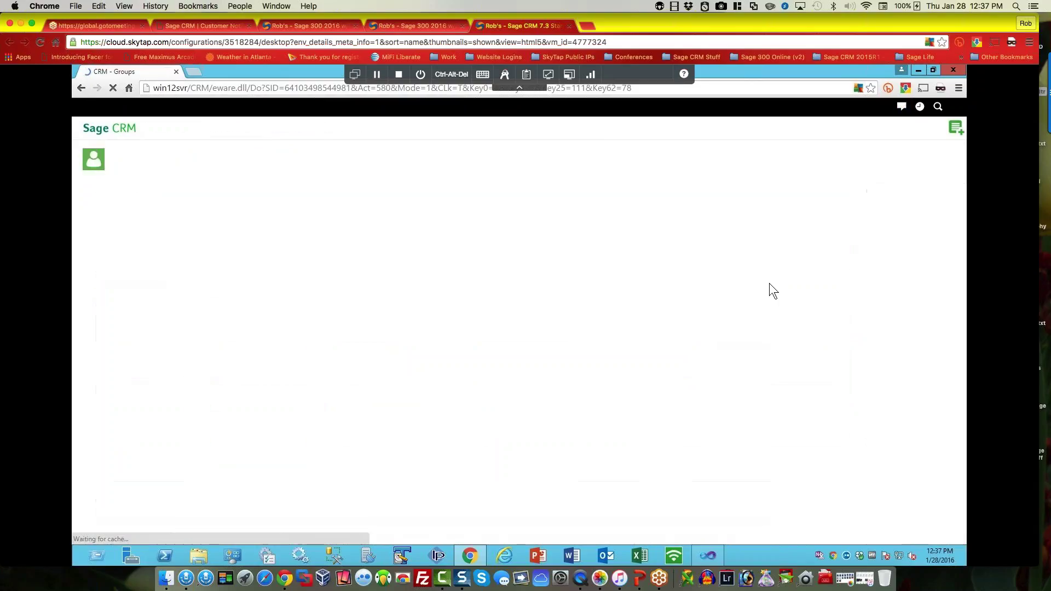
pyautogui.click(180, 305)
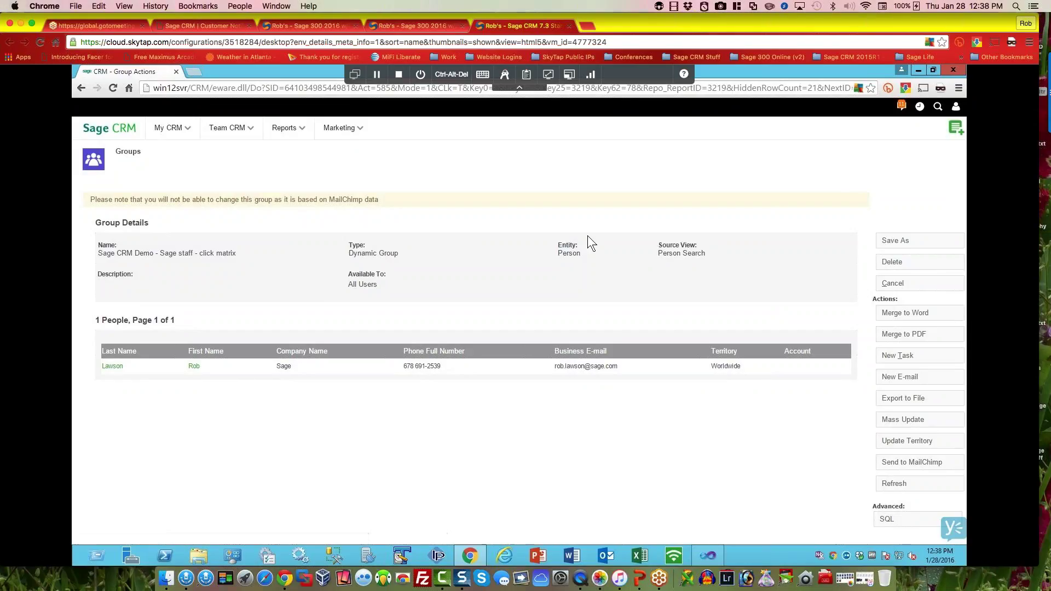
# Step: Open the Marketing Campaign List to see the four campaigns
pyautogui.moveTo(340, 128)
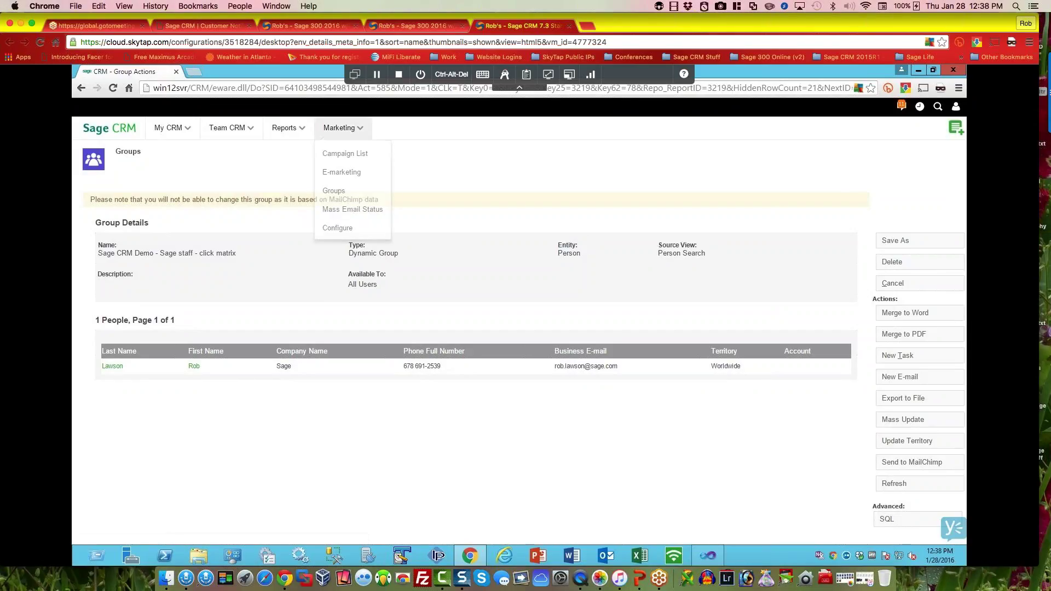
pyautogui.click(341, 155)
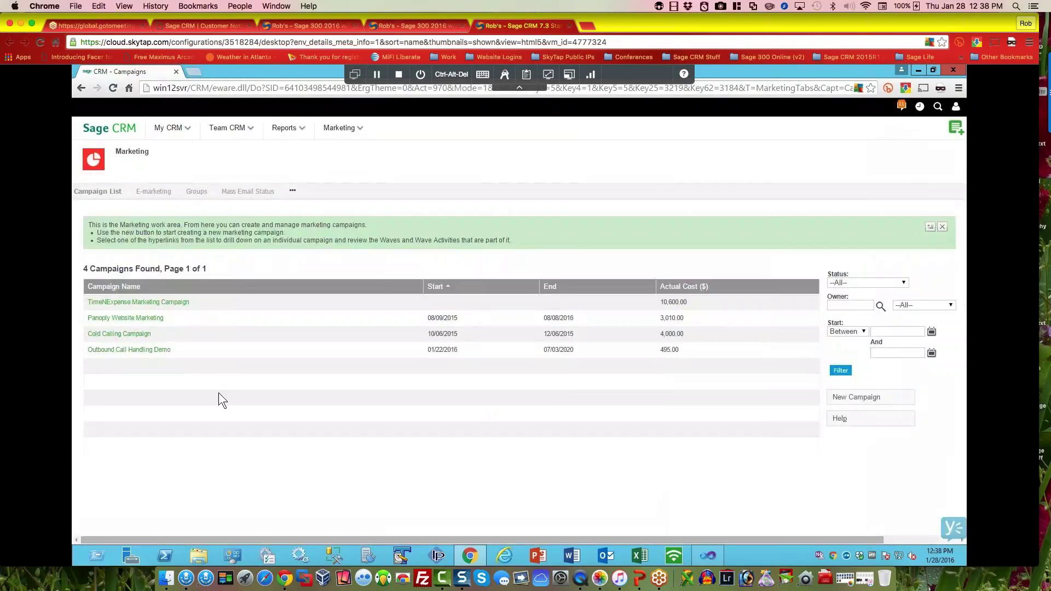
# Step: Look at the TimeNExpense Marketing Campaign, then open the Outbound Call Handling Demo campaign
pyautogui.click(156, 303)
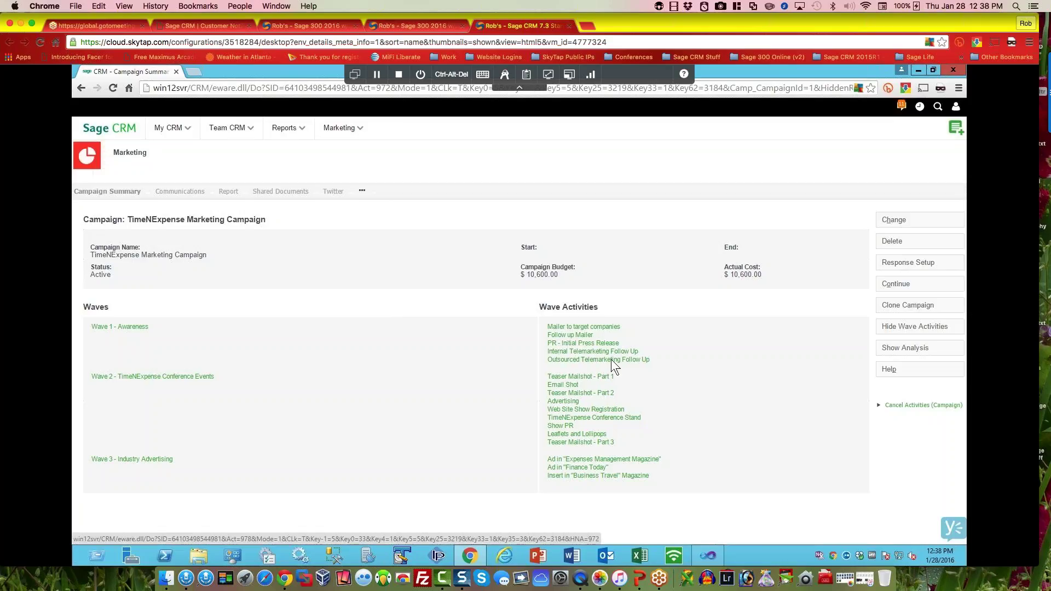
pyautogui.click(900, 284)
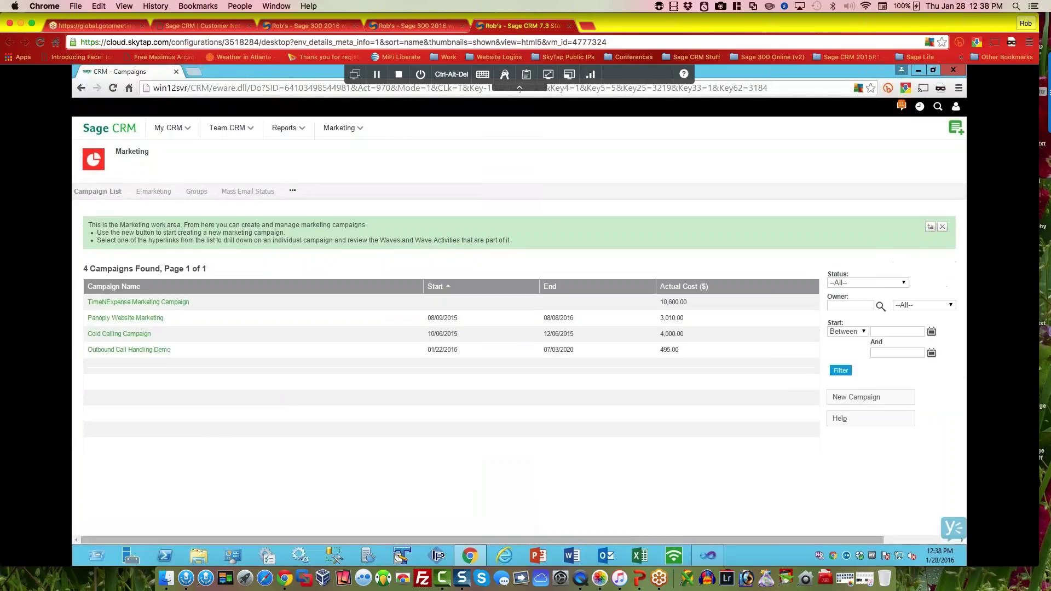
pyautogui.click(129, 350)
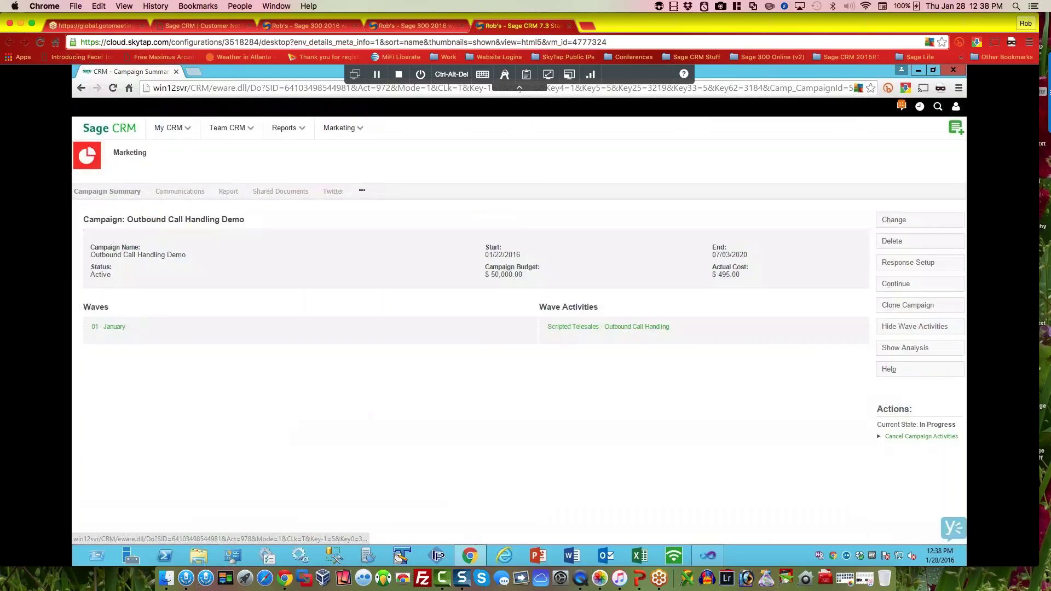
# Step: Review the Scripted Telesales activity, then begin a new wave activity under 01 - January
pyautogui.click(597, 329)
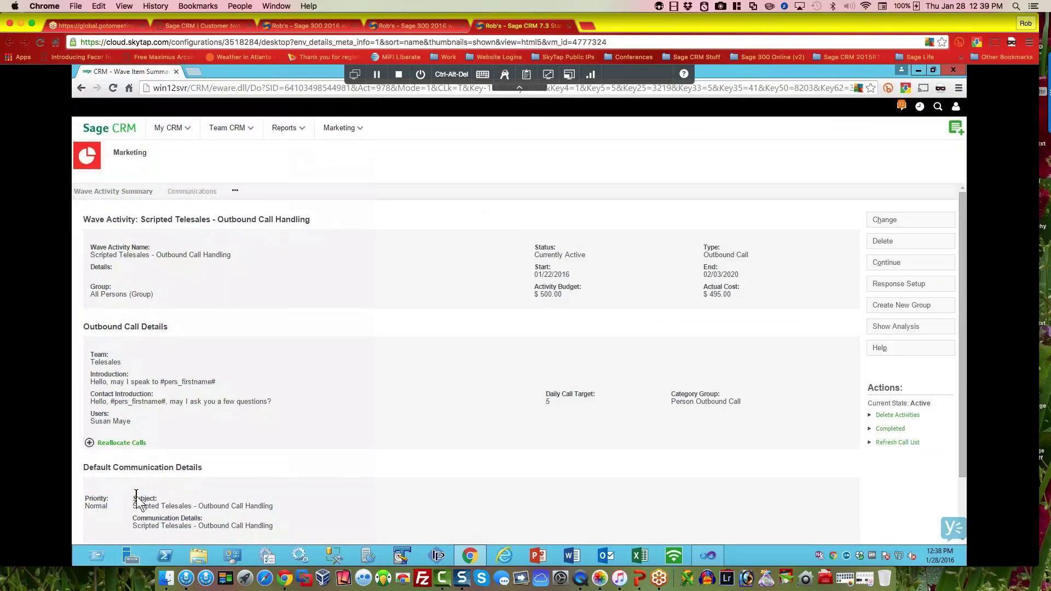
pyautogui.scroll(-3, 136, 496)
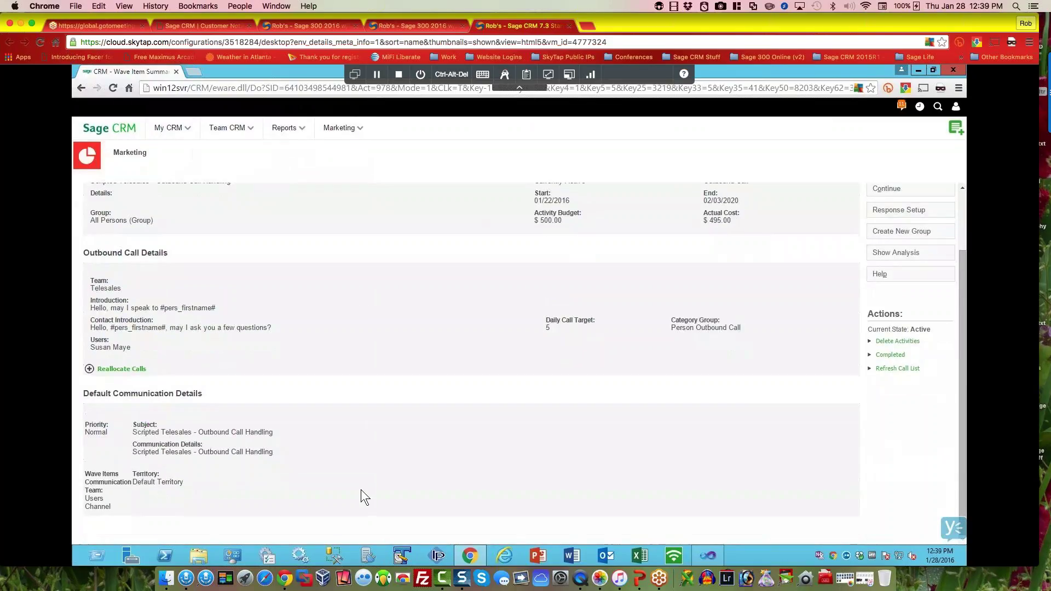
pyautogui.scroll(3, 459, 486)
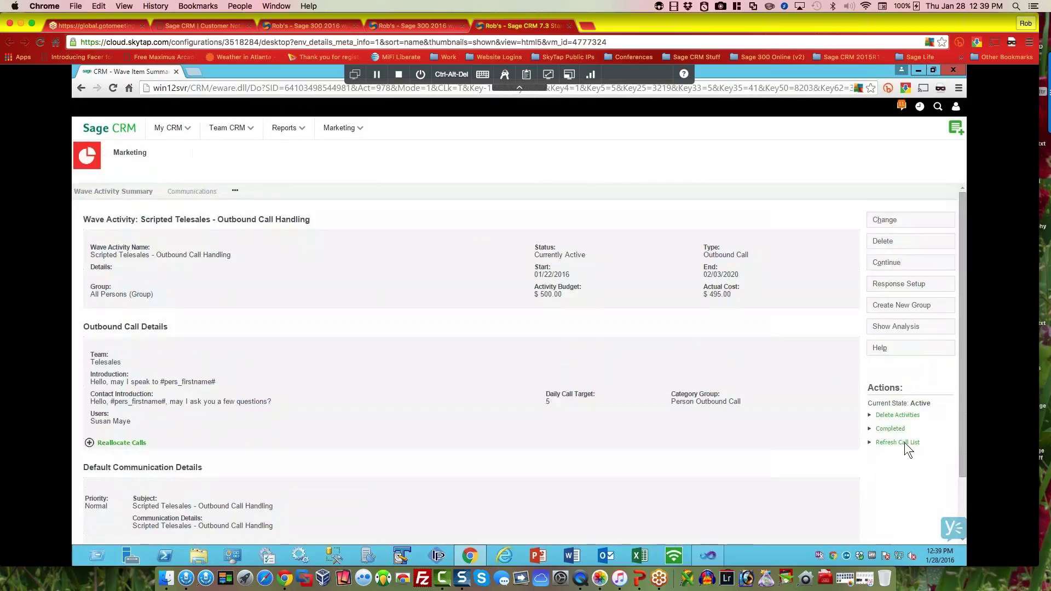
pyautogui.click(881, 263)
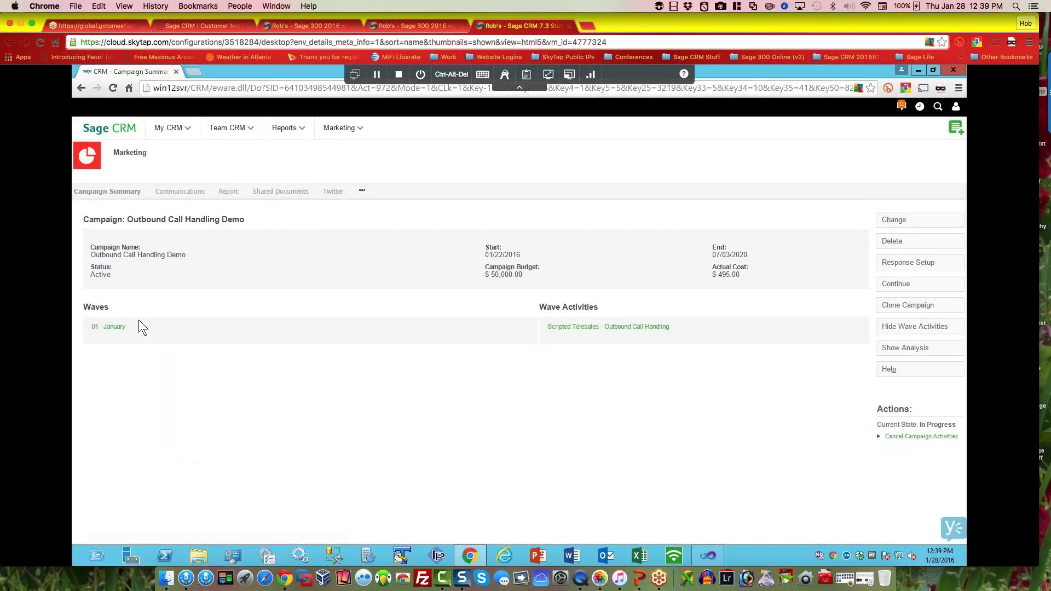
pyautogui.click(96, 327)
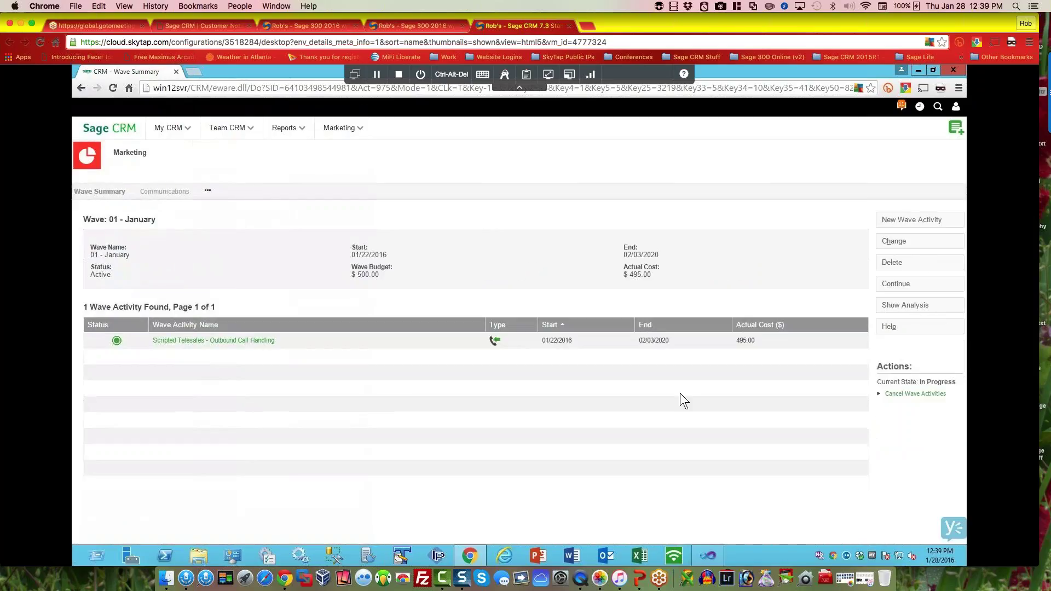
pyautogui.click(906, 220)
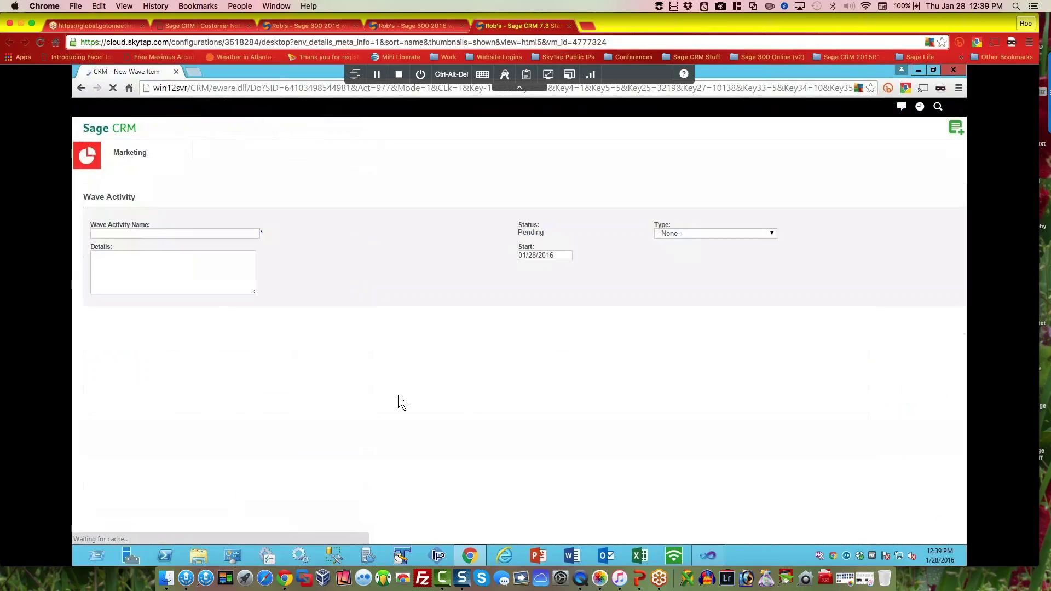
# Step: Save wave activity 'Followup to first series', type Other, targeting the Sage staff click matrix group
pyautogui.click(123, 232)
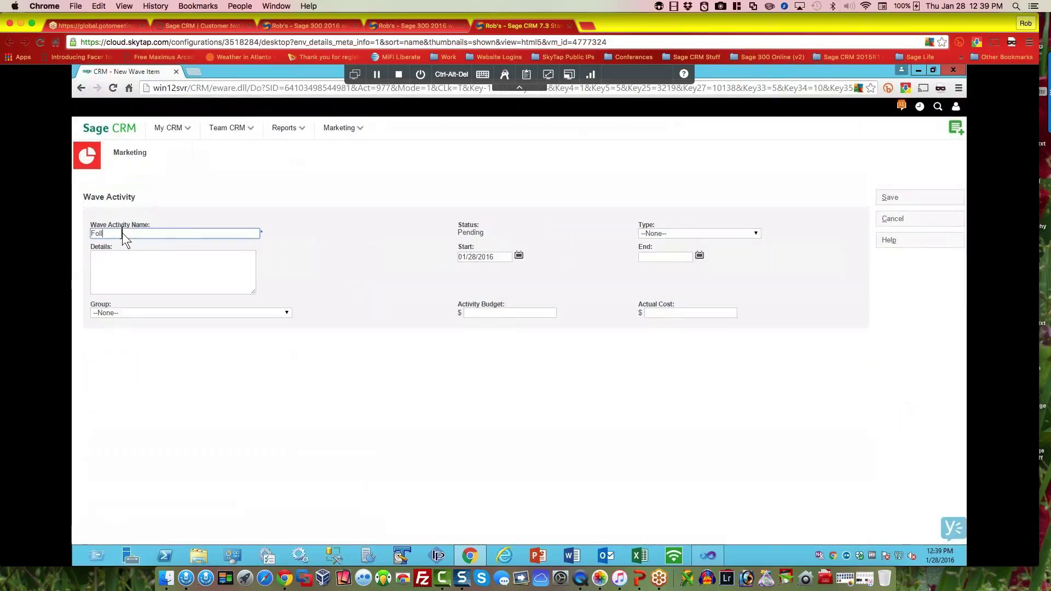
pyautogui.write('Followup to first series')
pyautogui.click(743, 233)
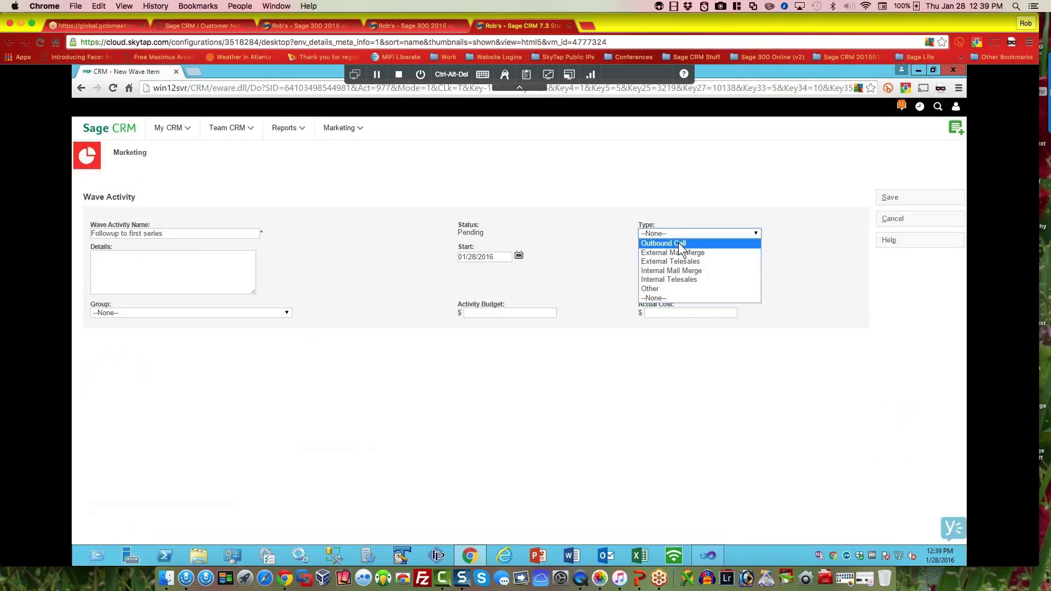
pyautogui.click(660, 289)
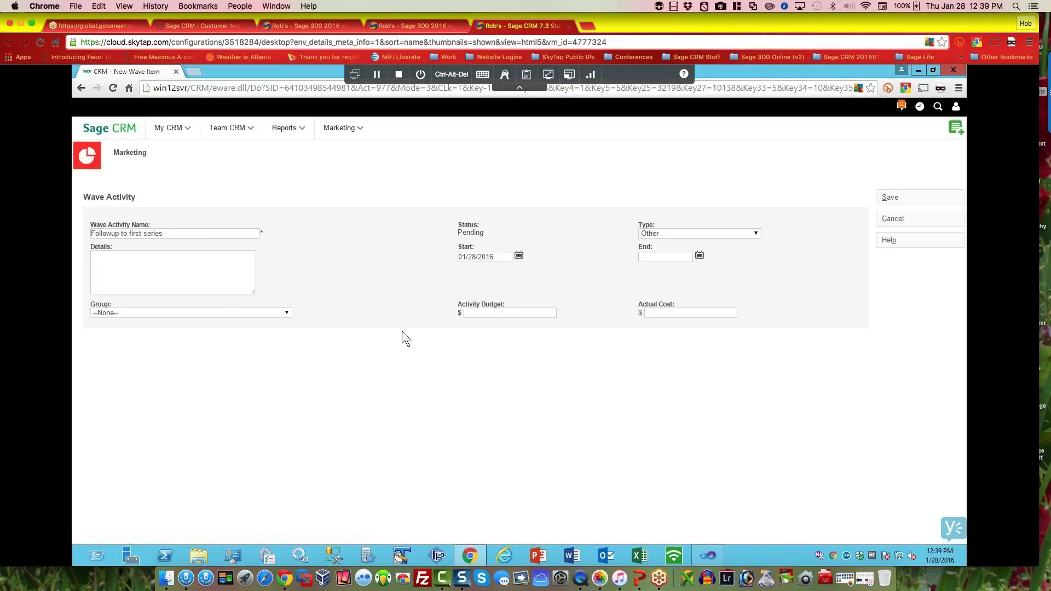
pyautogui.click(250, 312)
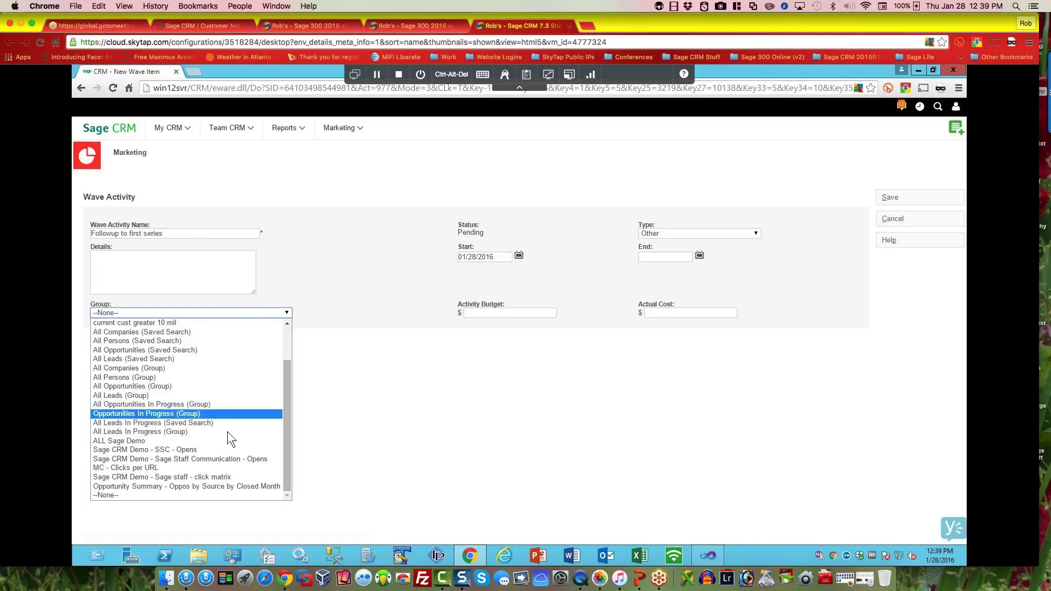
pyautogui.click(214, 476)
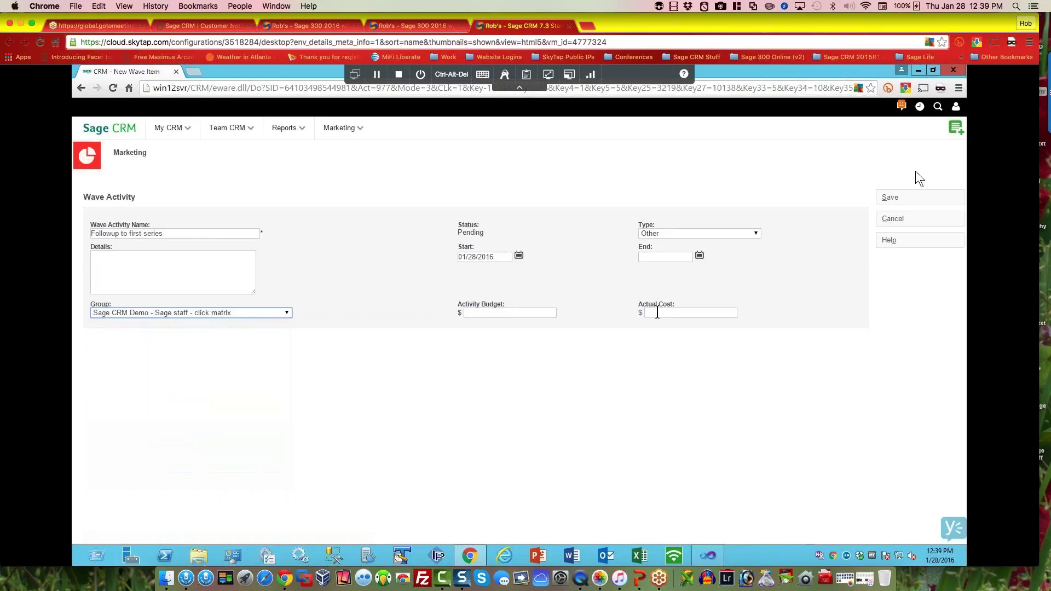
pyautogui.click(884, 198)
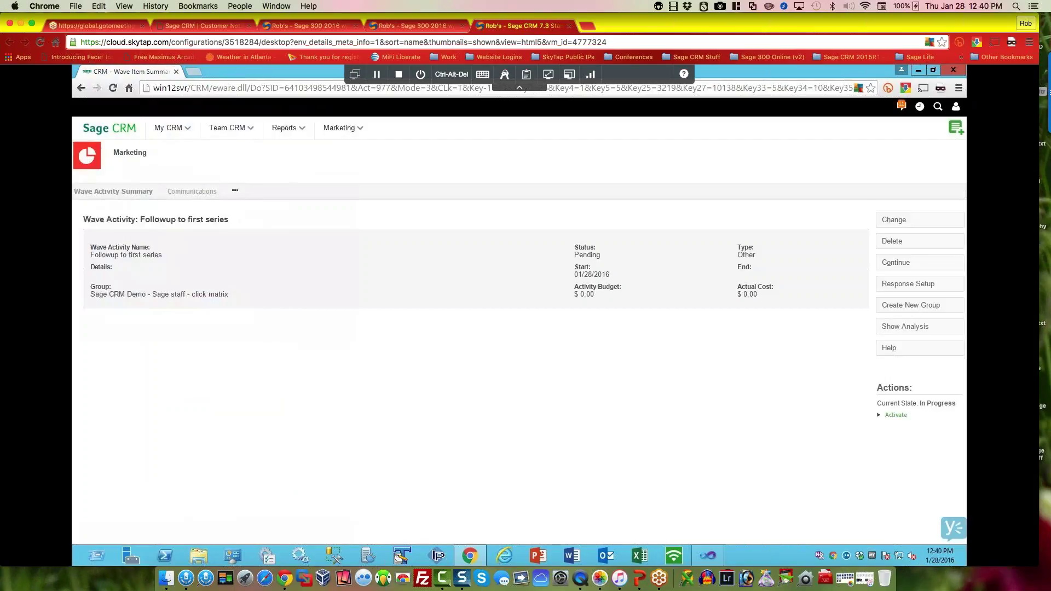
pyautogui.click(343, 129)
# Step: Send a mass e-mail filed under eMails to the Sage CRM Demo - Sage staff - click matrix group
pyautogui.click(336, 193)
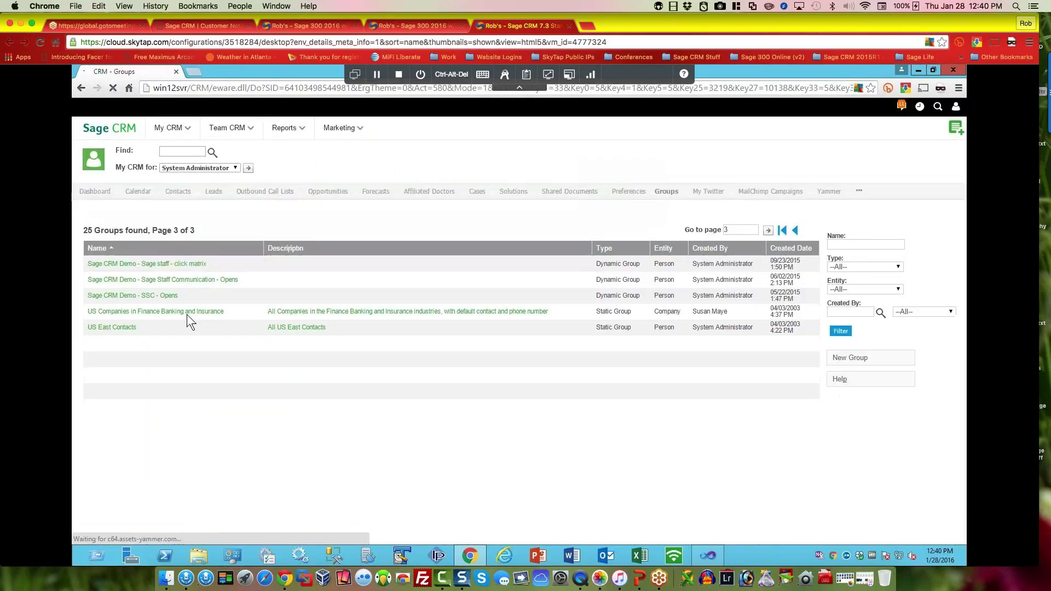
pyautogui.click(183, 302)
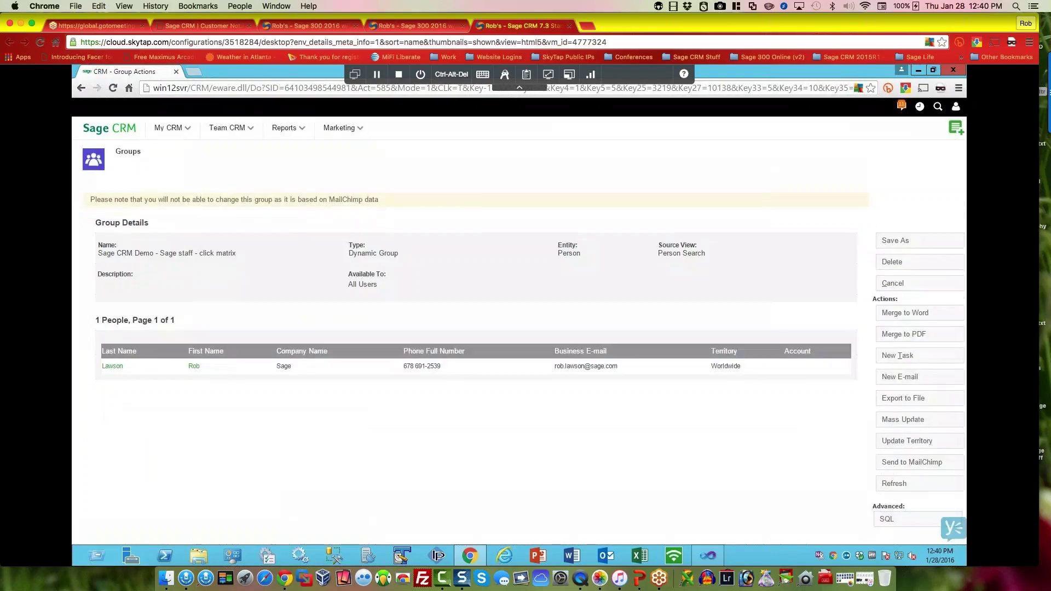
pyautogui.click(916, 378)
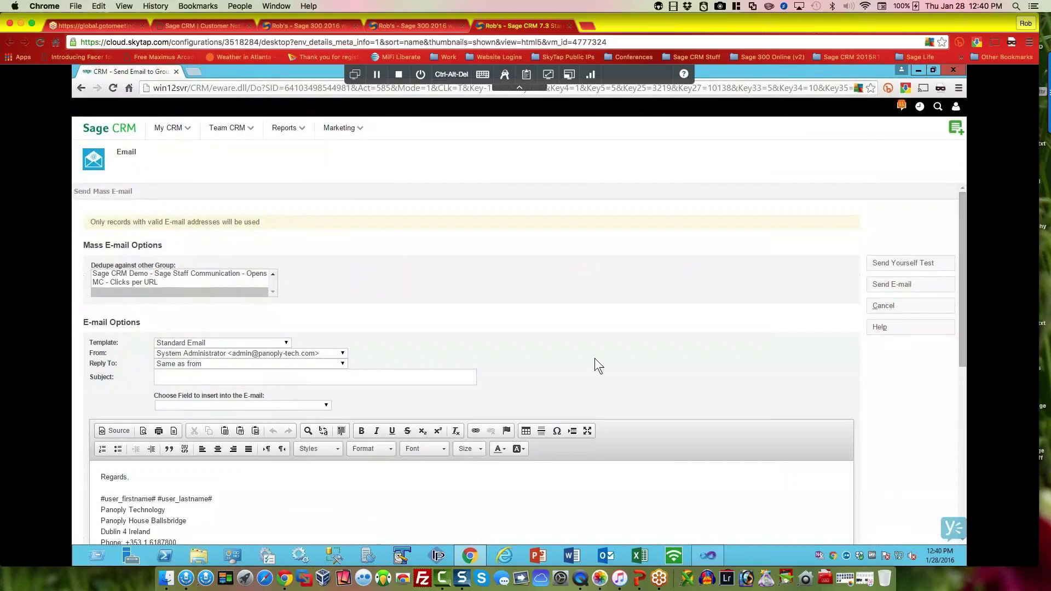
pyautogui.scroll(-10, 594, 358)
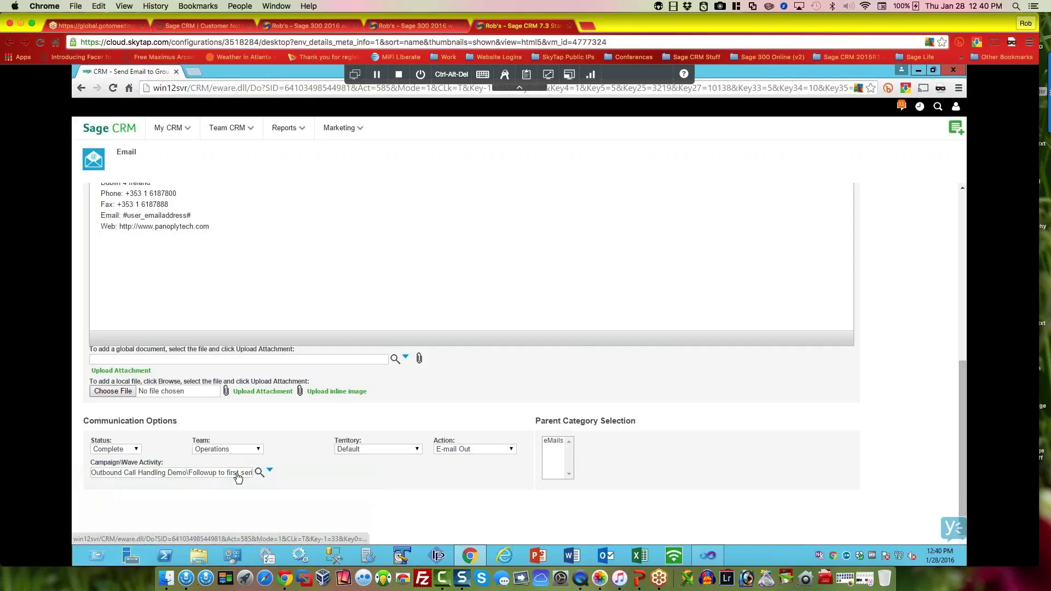
pyautogui.click(554, 441)
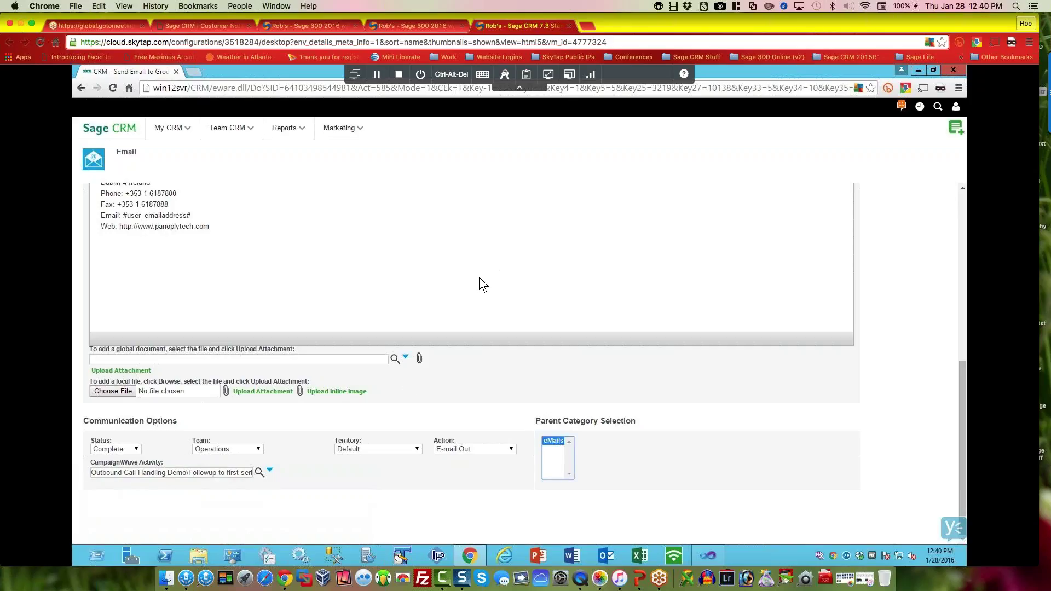
pyautogui.scroll(10, 478, 278)
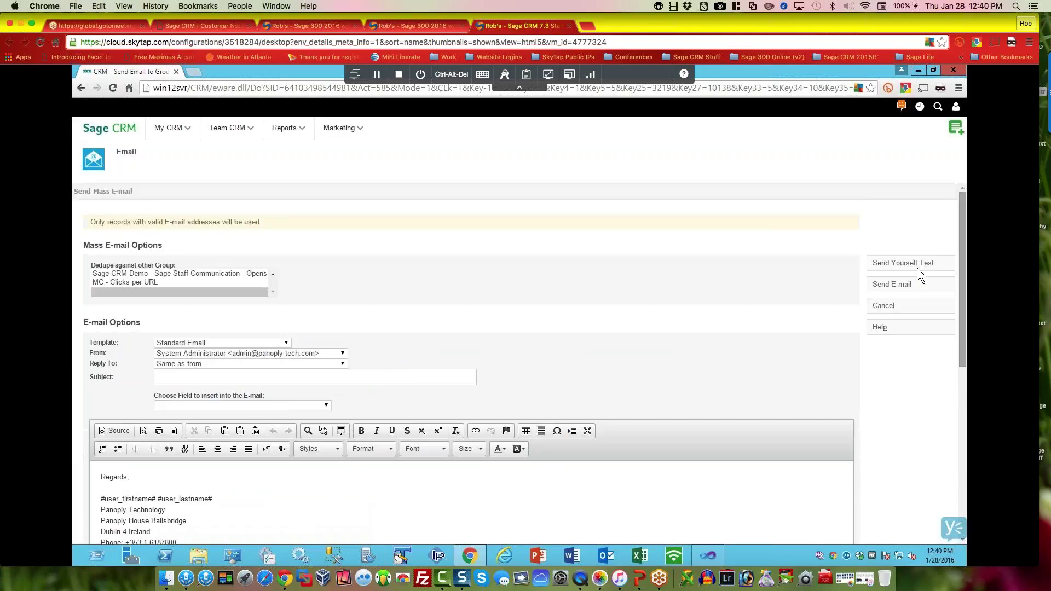
pyautogui.click(890, 286)
pyautogui.click(541, 183)
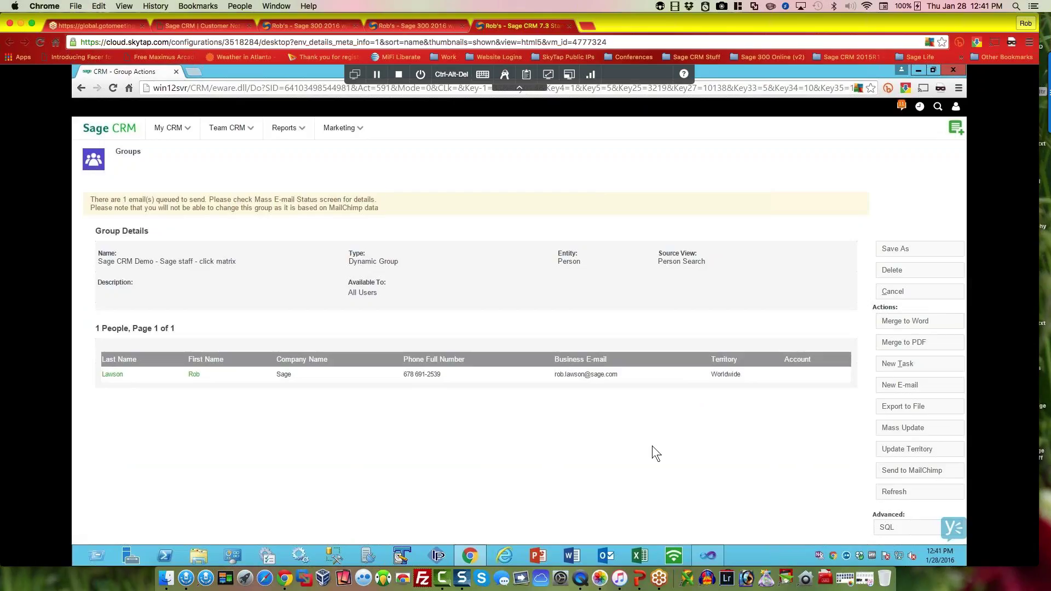
# Step: Push the click matrix group to MailChimp and open the Click - Matrix campaign in MailChimp
pyautogui.click(915, 471)
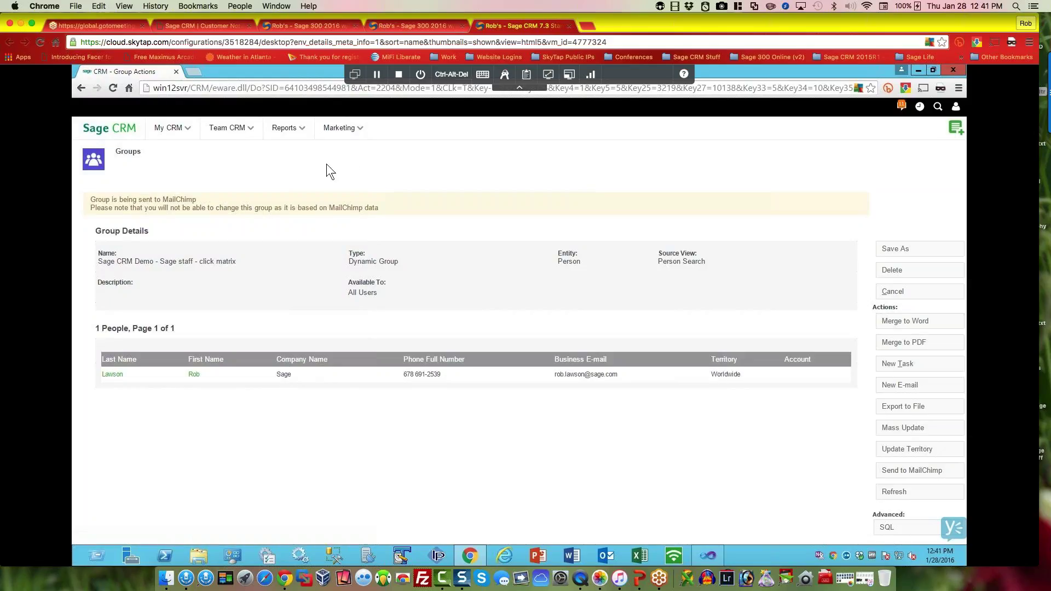
pyautogui.click(343, 130)
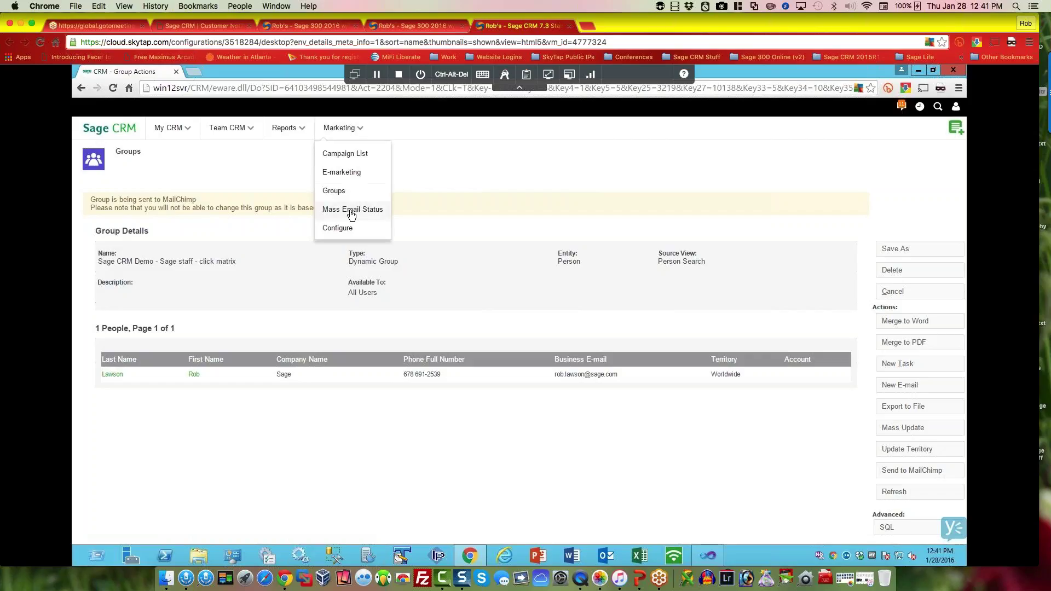
pyautogui.click(181, 130)
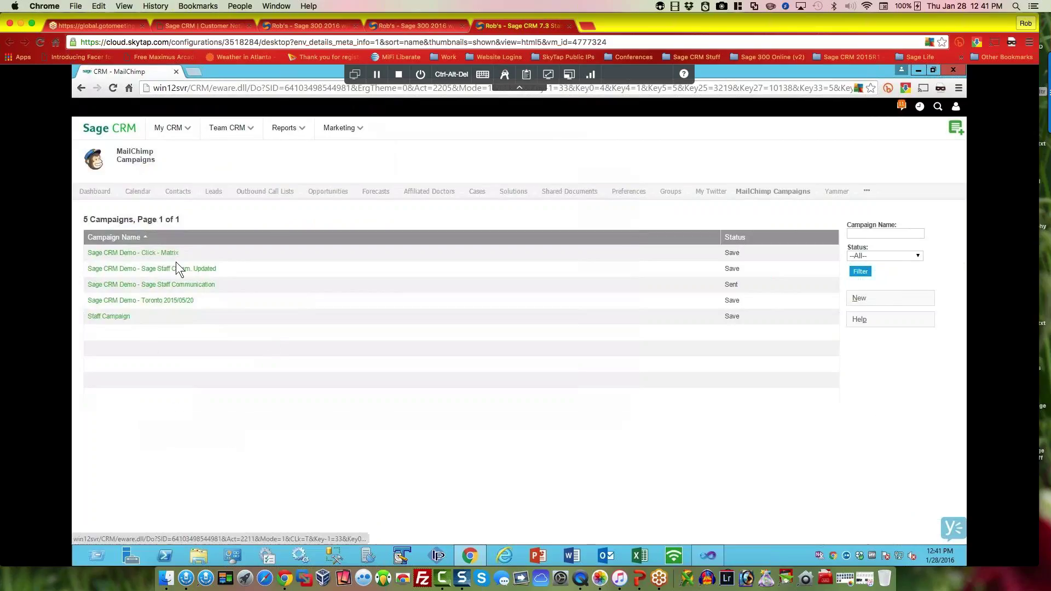
pyautogui.click(163, 253)
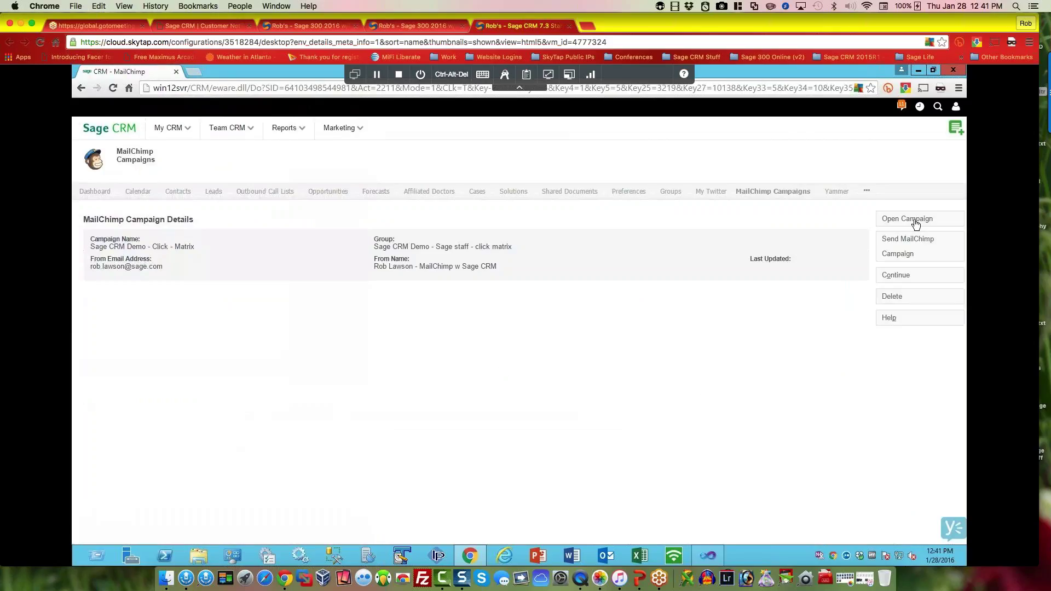
pyautogui.click(916, 220)
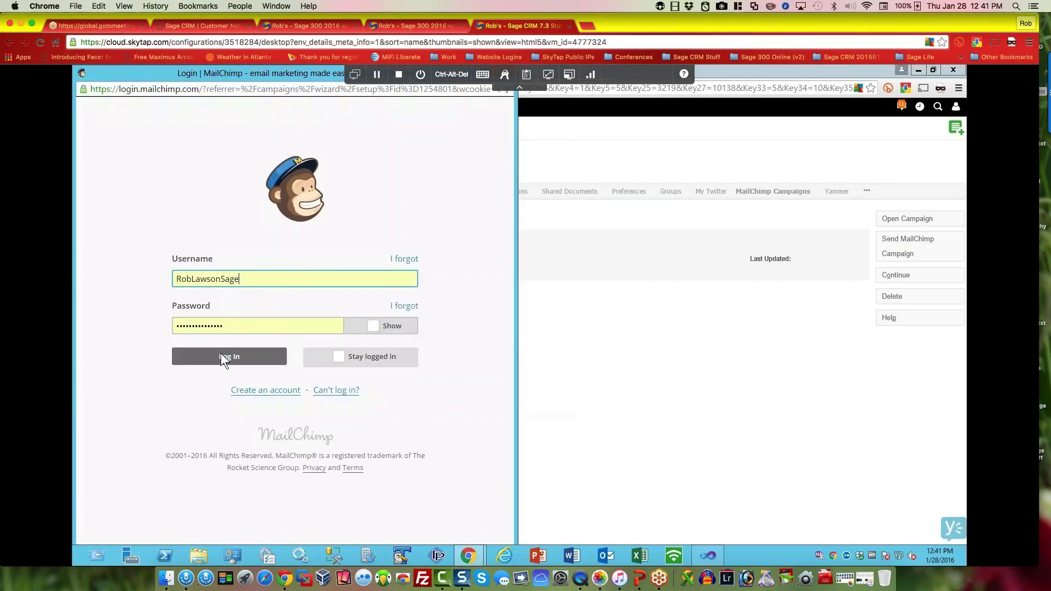
# Step: Log in to MailChimp, review the Click - Matrix campaign setup, and return to the CRM window
pyautogui.click(221, 356)
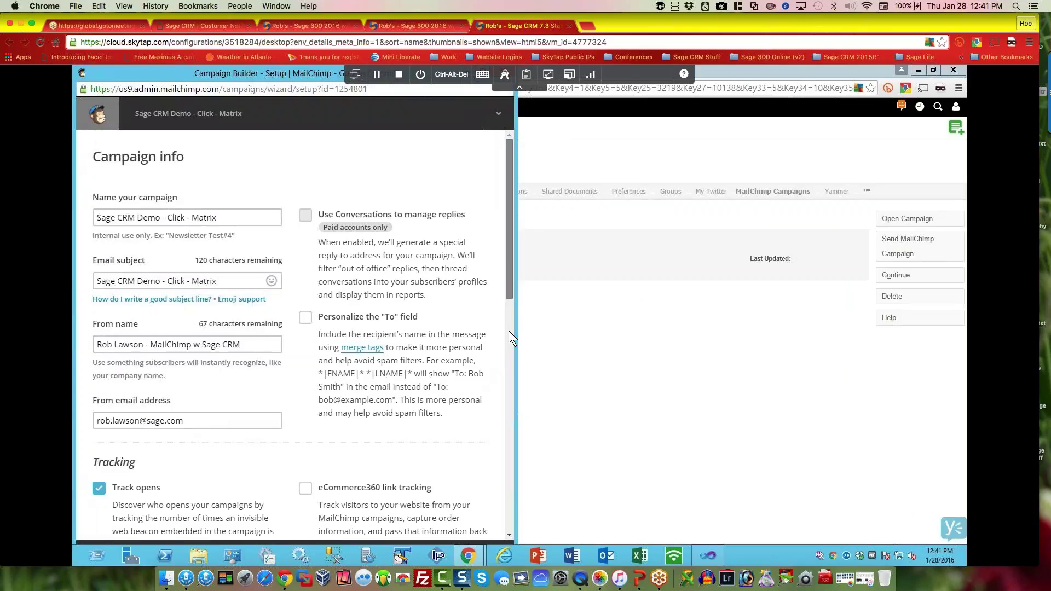
pyautogui.scroll(-3, 508, 350)
pyautogui.scroll(-15, 505, 397)
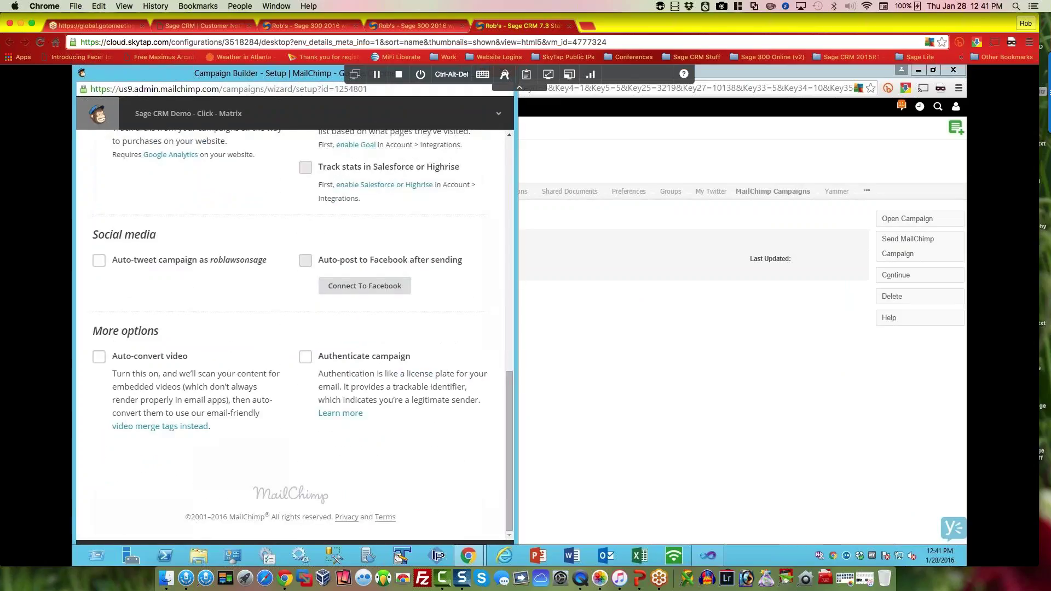
pyautogui.moveTo(500, 69); pyautogui.dragTo(504, 98)
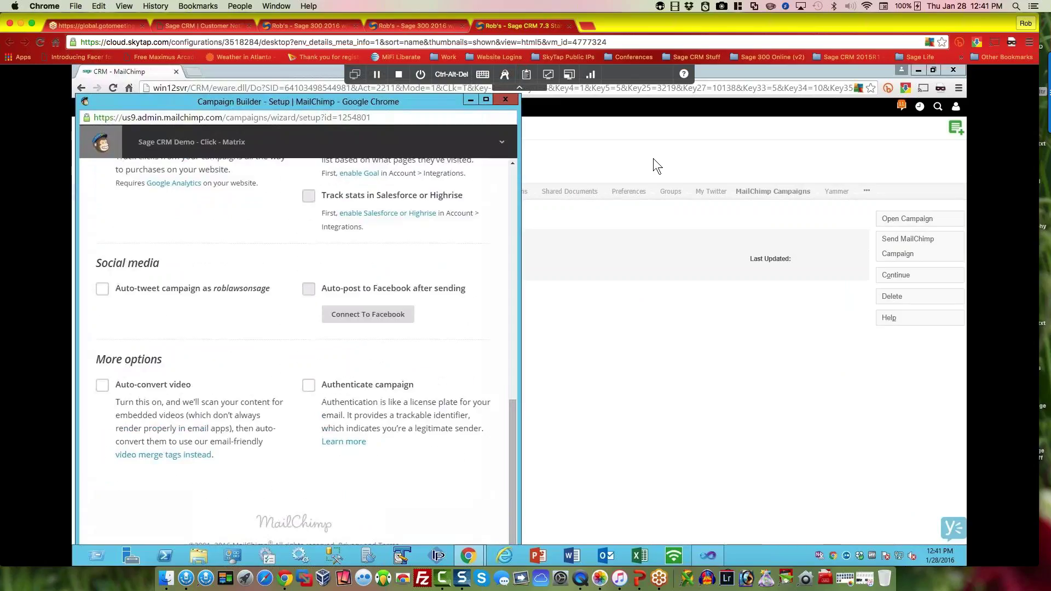
pyautogui.click(652, 158)
# Step: Start a new MailChimp campaign named 'Sage CRM Demo - Click Matrix followup'
pyautogui.click(896, 281)
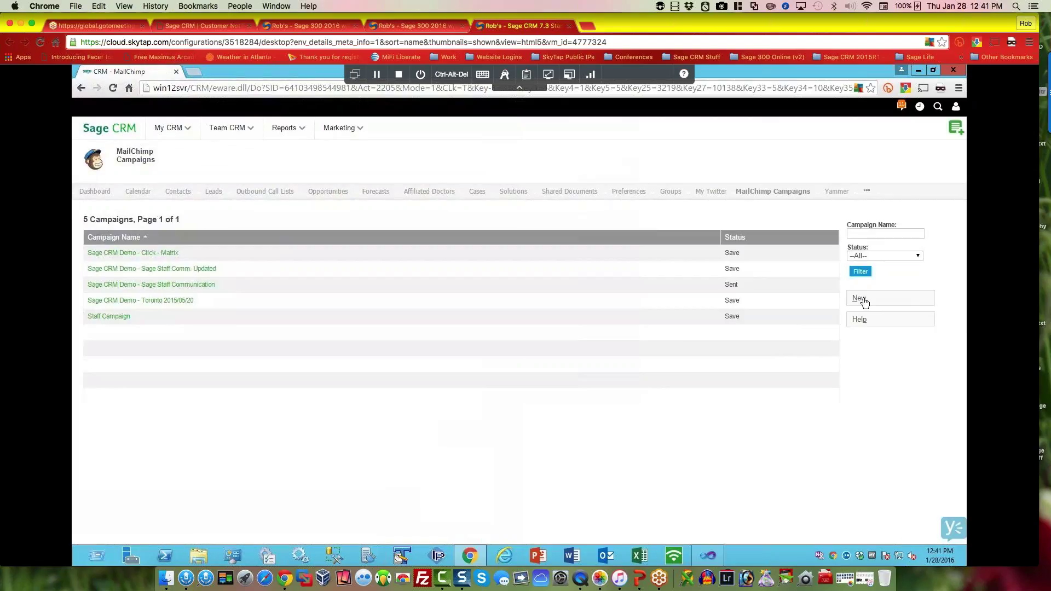
pyautogui.click(862, 299)
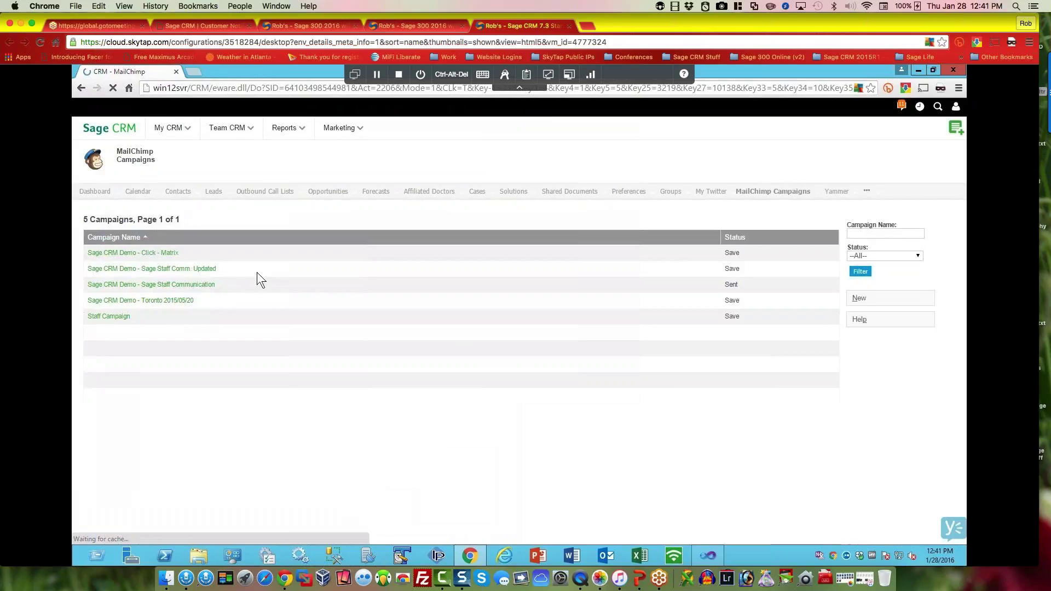
pyautogui.click(176, 247)
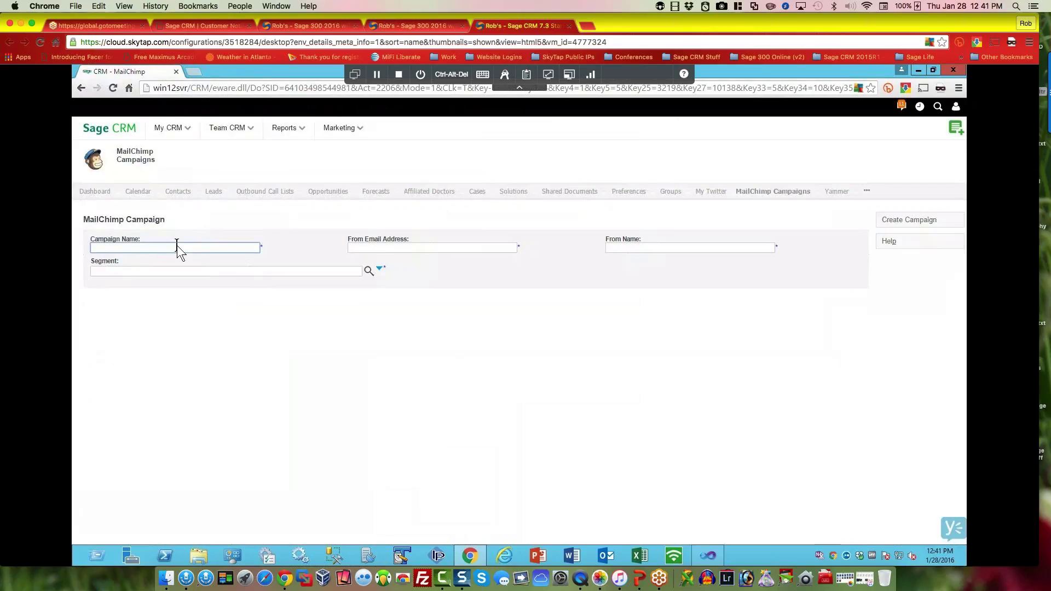
pyautogui.write('Sage CRM ')
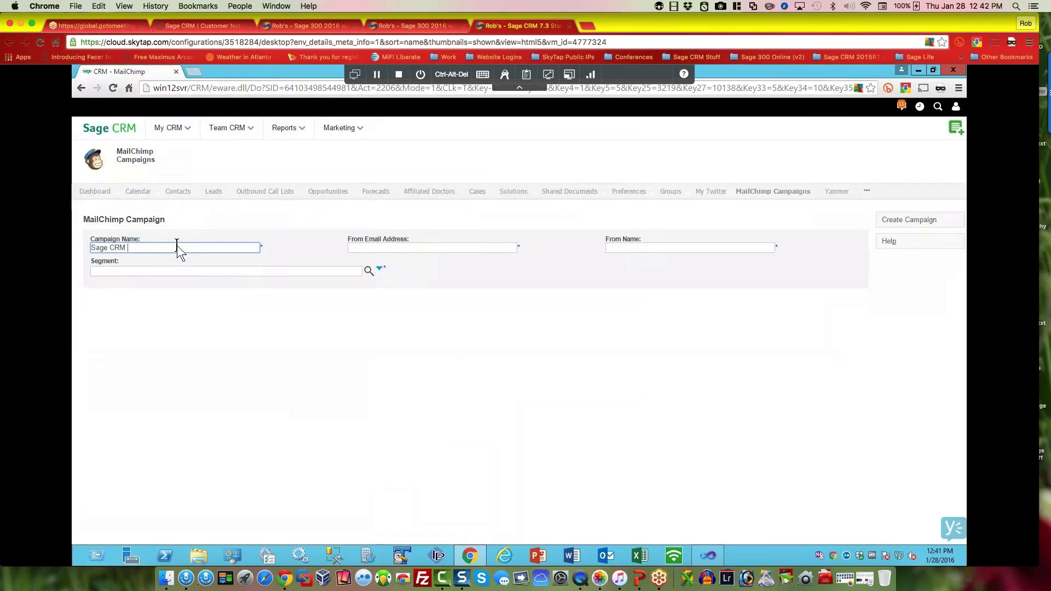
pyautogui.write('Demo - ')
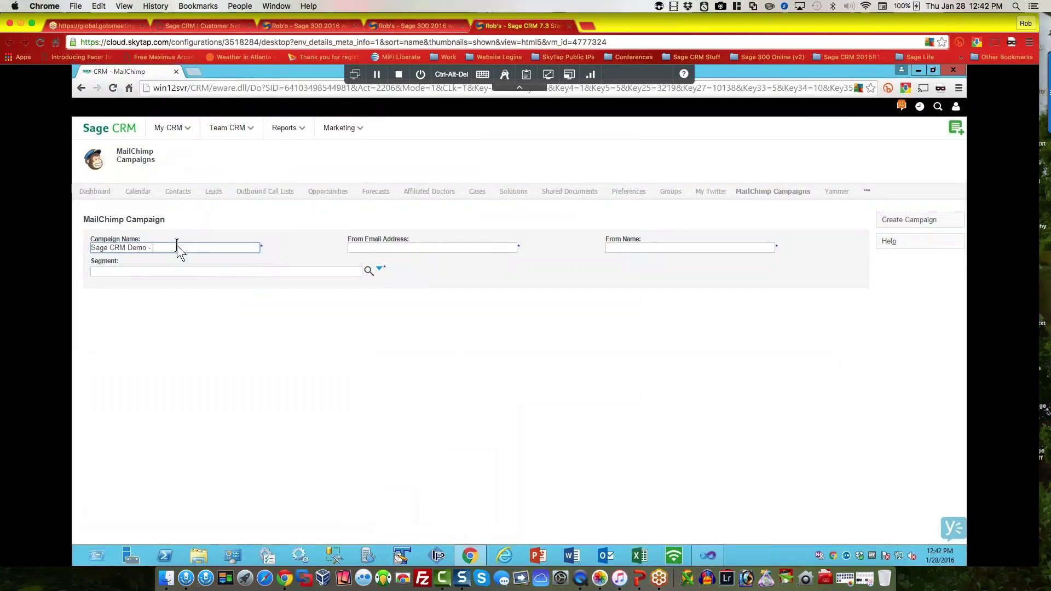
pyautogui.write('Click Matrix foll')
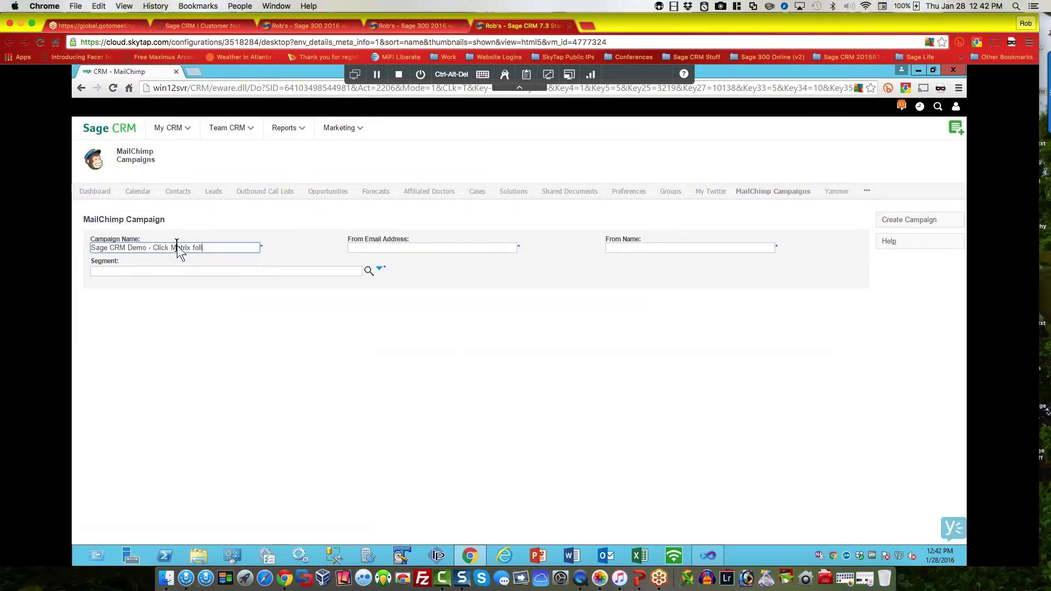
pyautogui.write('owup')
# Step: Fill in the sender's e-mail address and from name from the saved suggestions
pyautogui.click(470, 246)
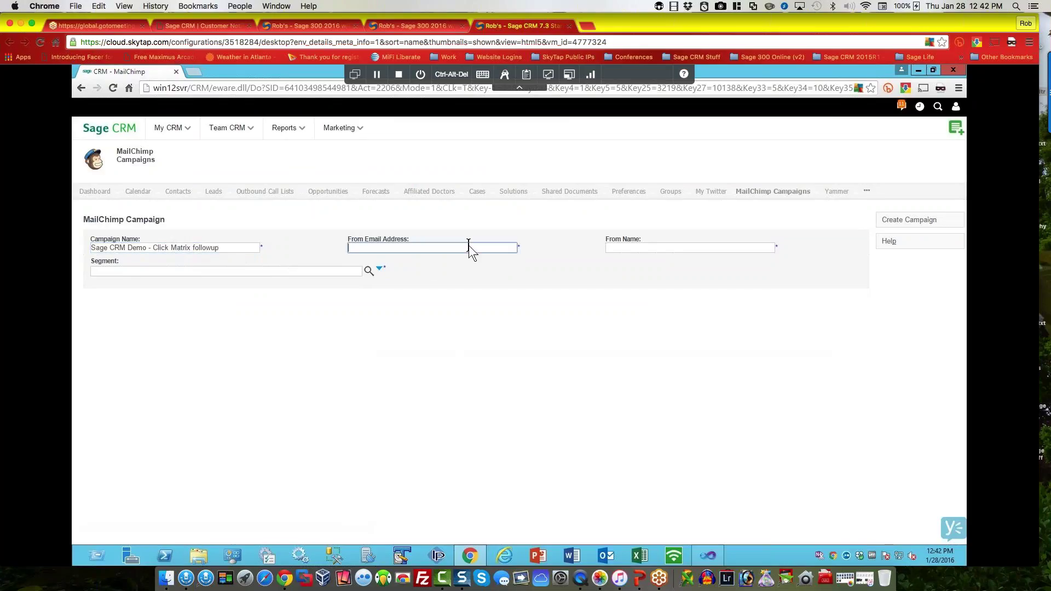
pyautogui.write('rob')
pyautogui.press('Down')
pyautogui.press('Return')
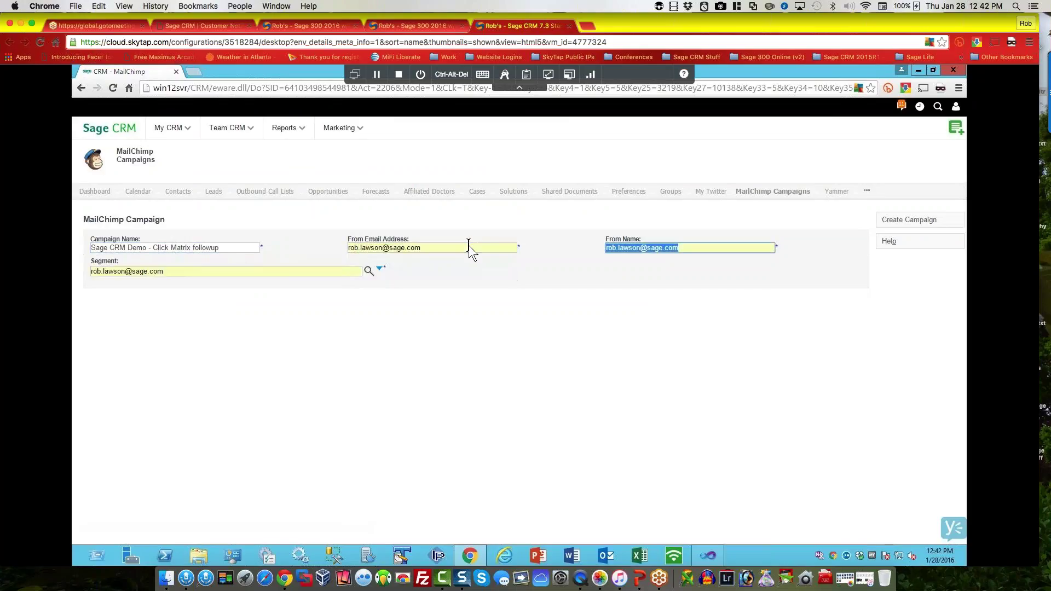
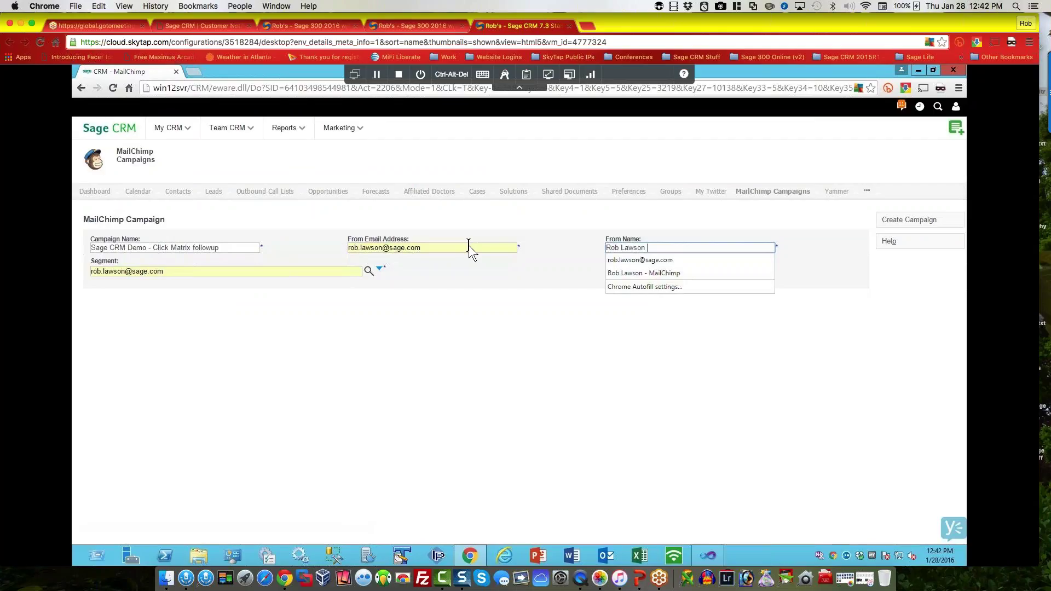
pyautogui.press('Down')
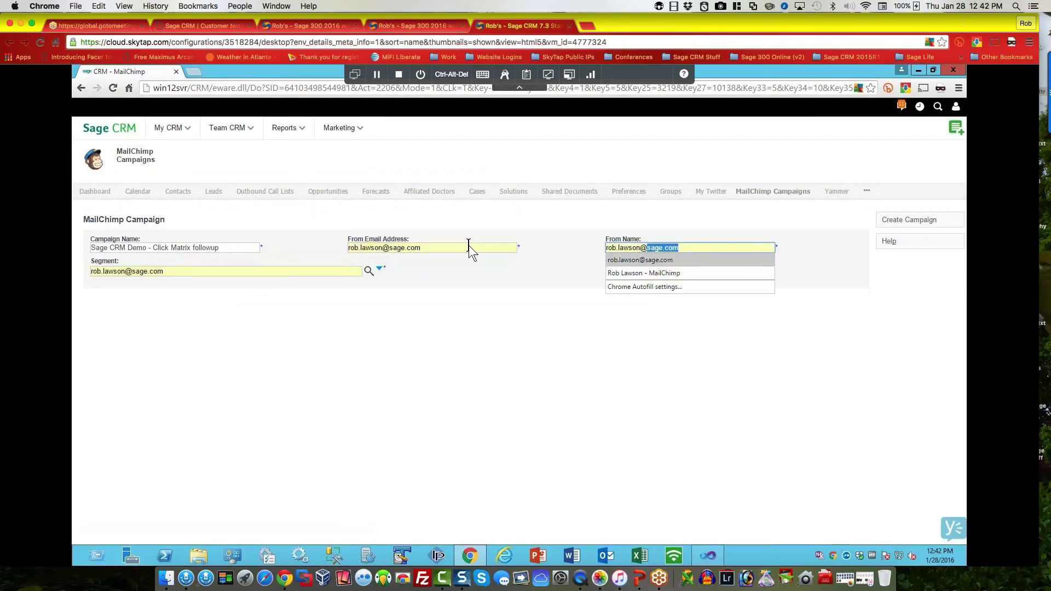
pyautogui.press('Down')
pyautogui.press('Return')
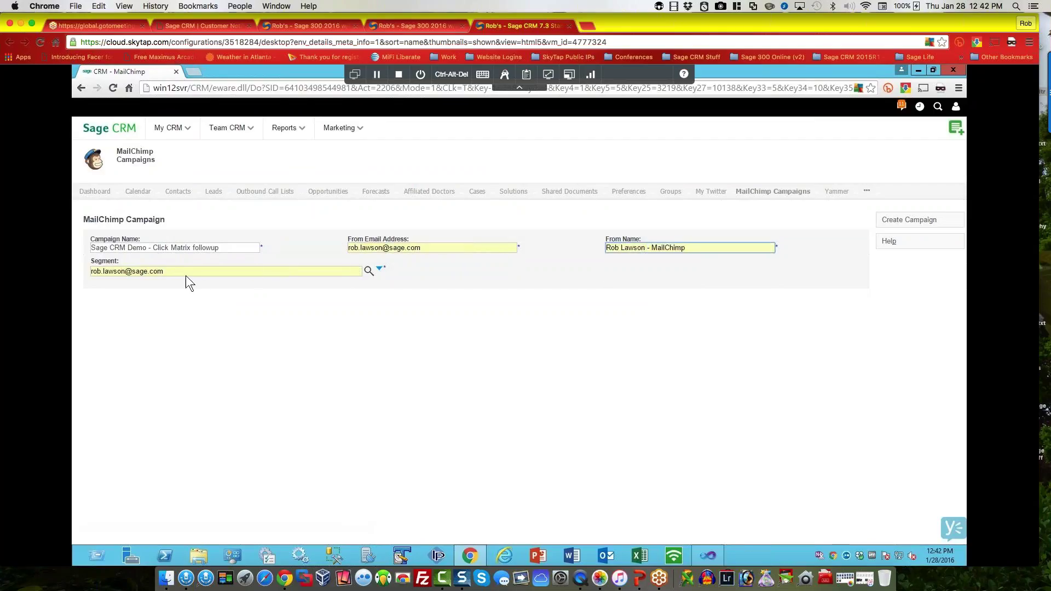
# Step: Set the segment to 25 Jun 2015 Sage Staff Communication opens and create the campaign
pyautogui.tripleClick(185, 271)
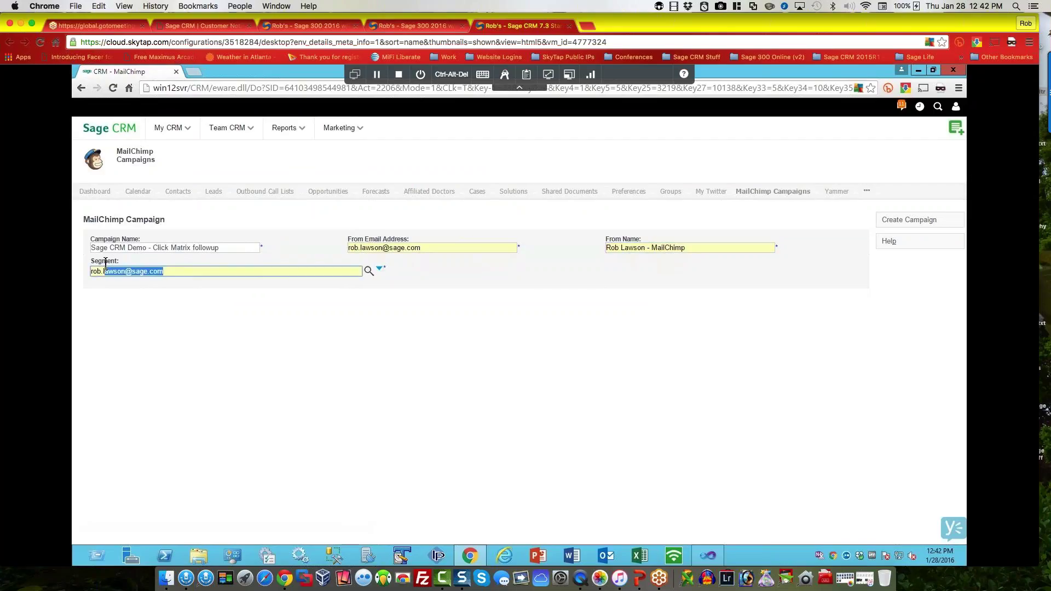
pyautogui.press('BackSpace')
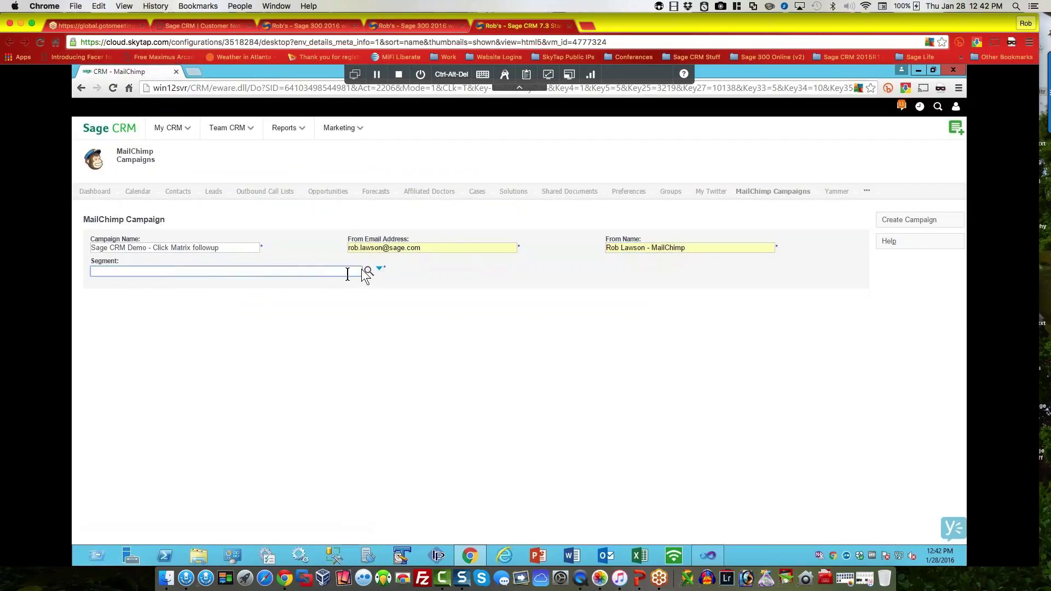
pyautogui.click(367, 273)
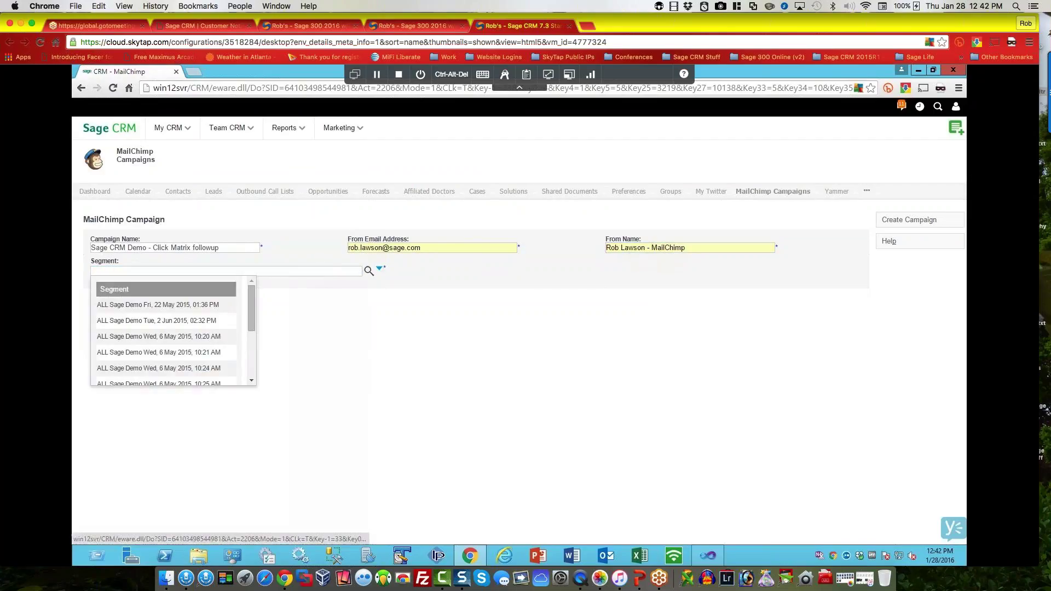
pyautogui.moveTo(250, 306); pyautogui.dragTo(251, 388)
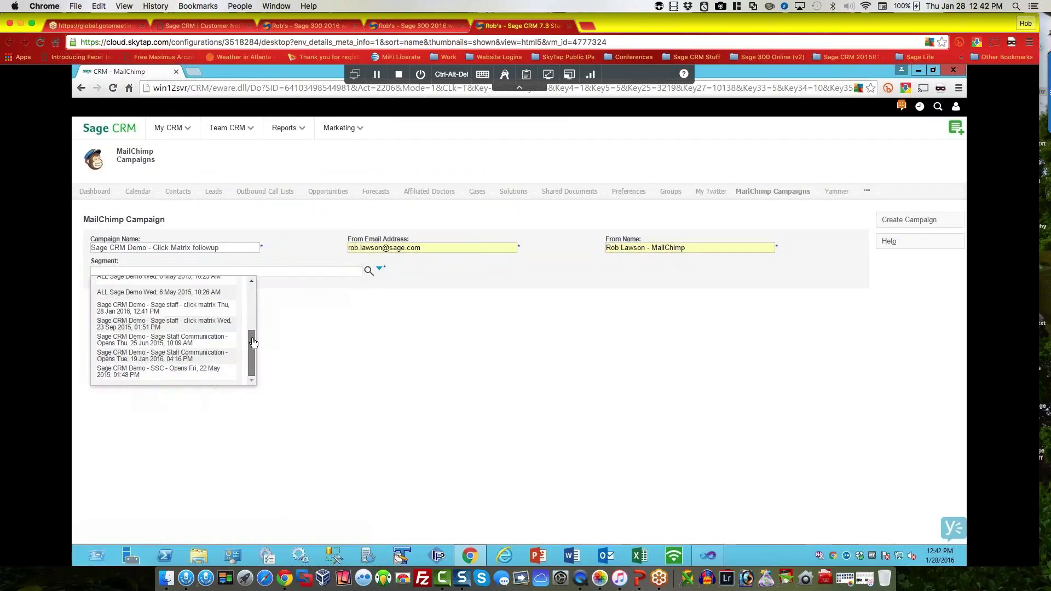
pyautogui.scroll(5, 255, 289)
pyautogui.moveTo(251, 317); pyautogui.dragTo(252, 401)
pyautogui.click(162, 345)
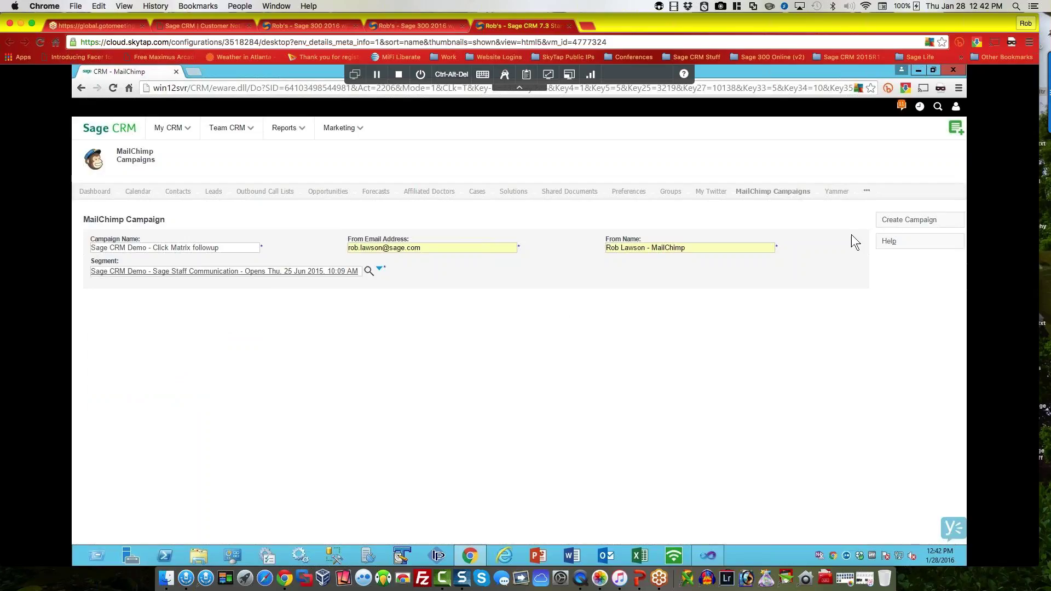
pyautogui.click(898, 222)
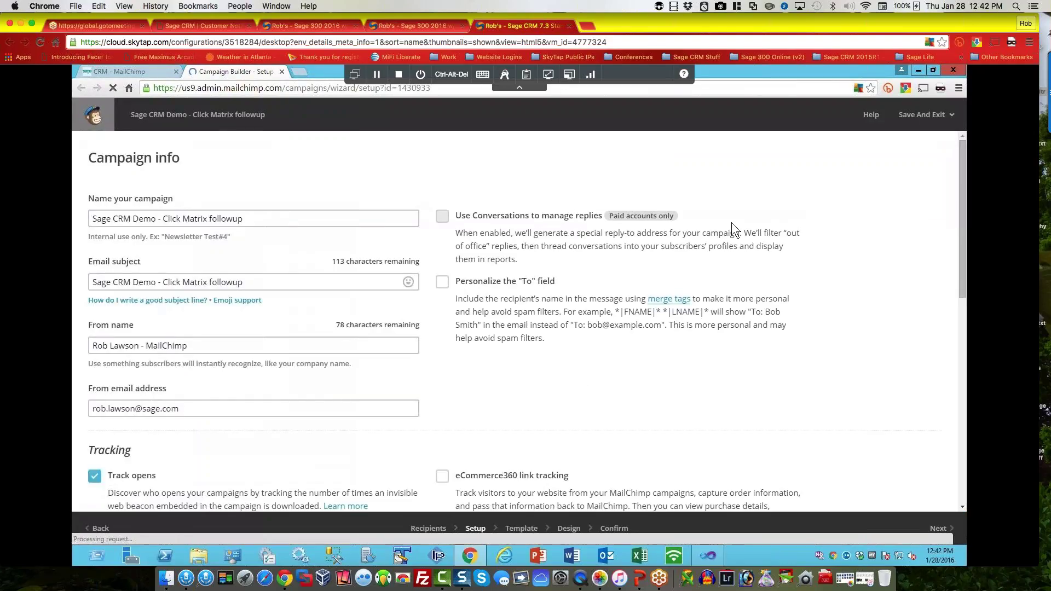
# Step: Save and exit the Campaign Builder back to the campaigns list
pyautogui.click(925, 114)
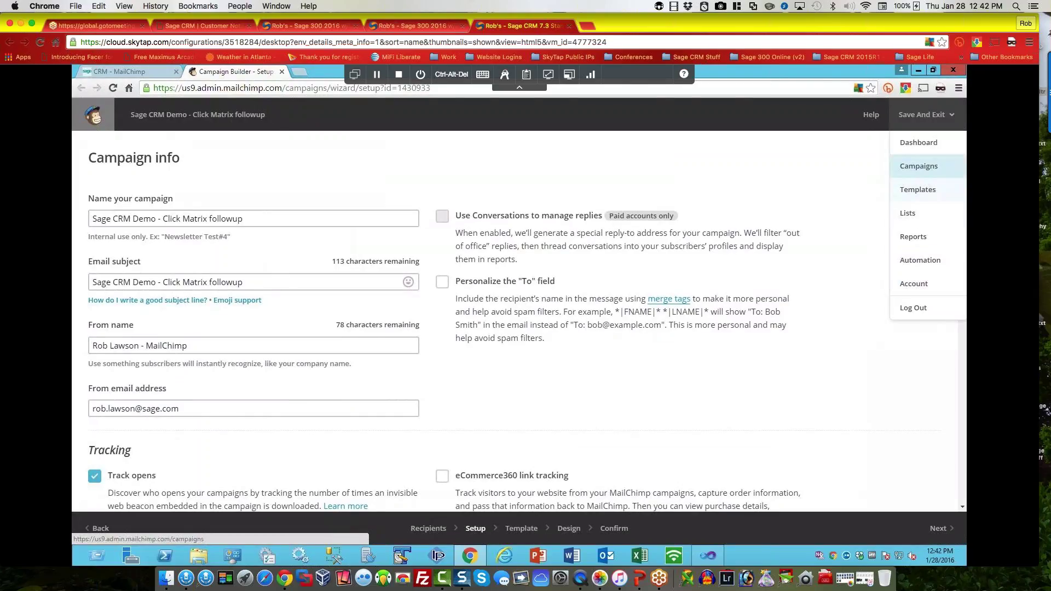
pyautogui.click(918, 166)
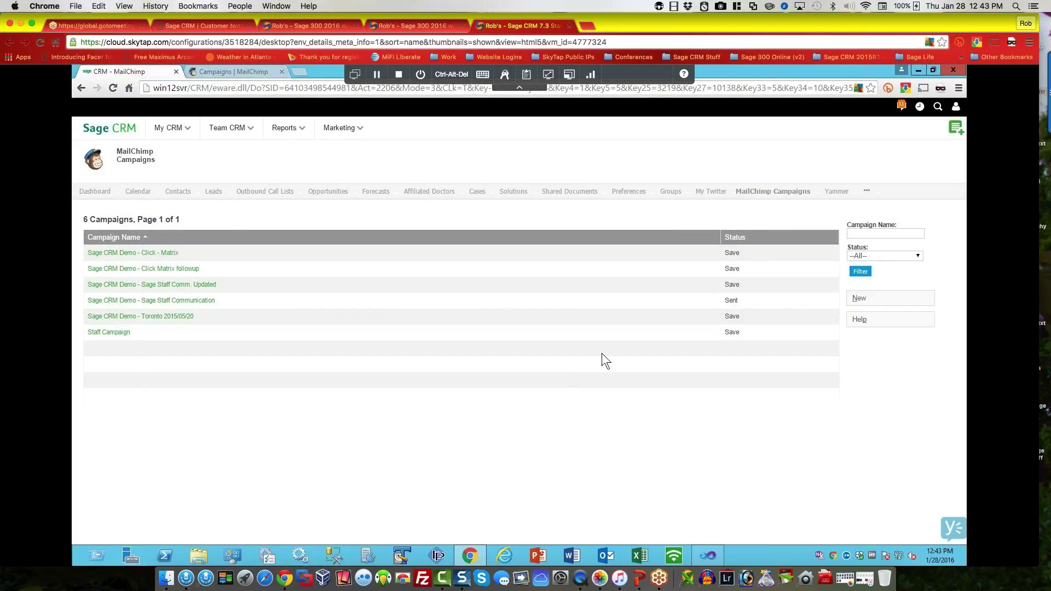
pyautogui.click(164, 301)
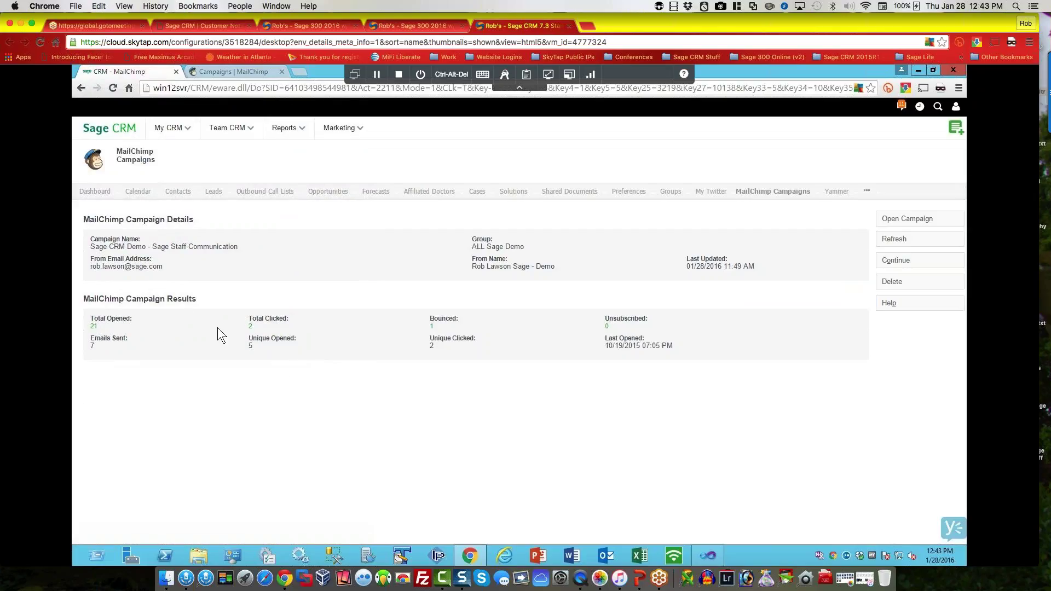
pyautogui.click(251, 326)
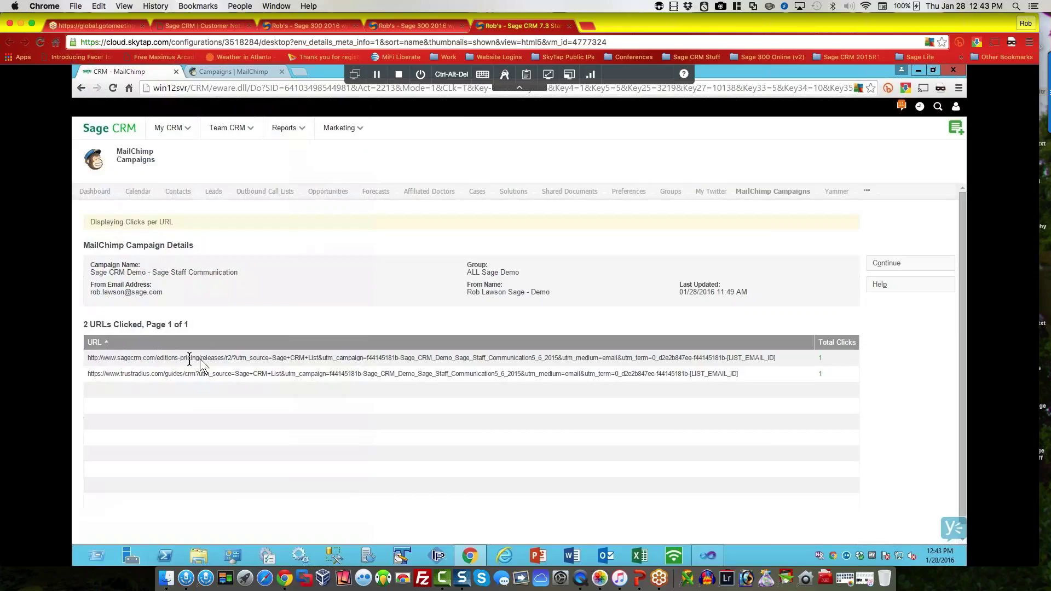
pyautogui.click(821, 358)
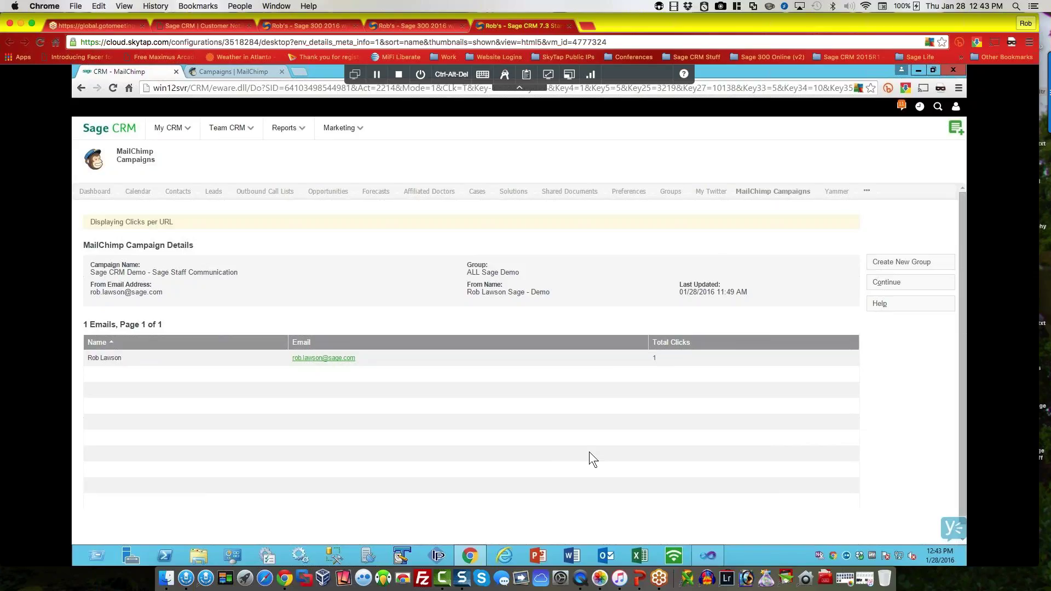
pyautogui.click(889, 283)
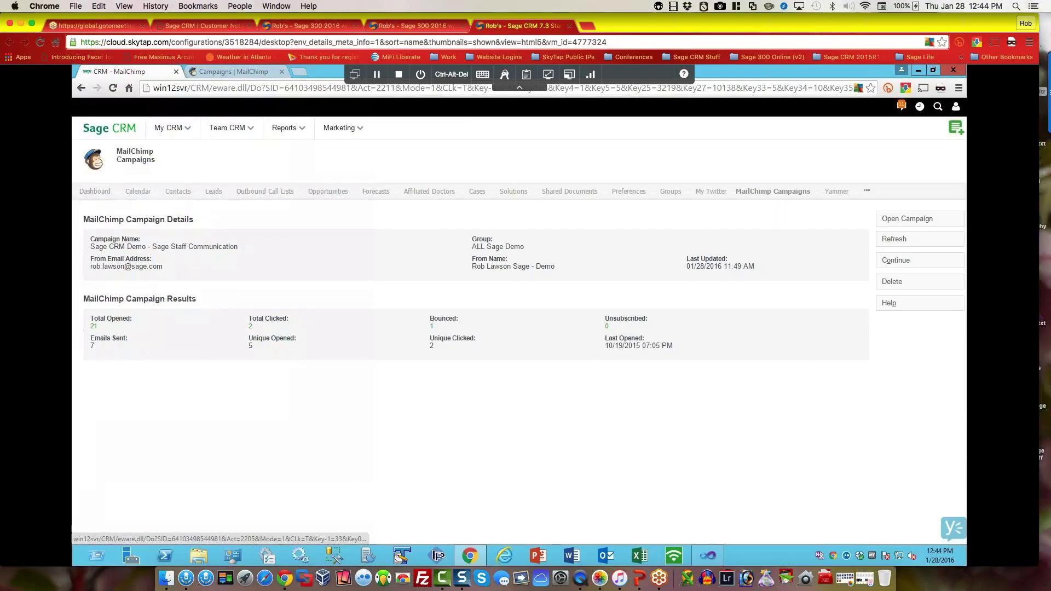
pyautogui.click(902, 263)
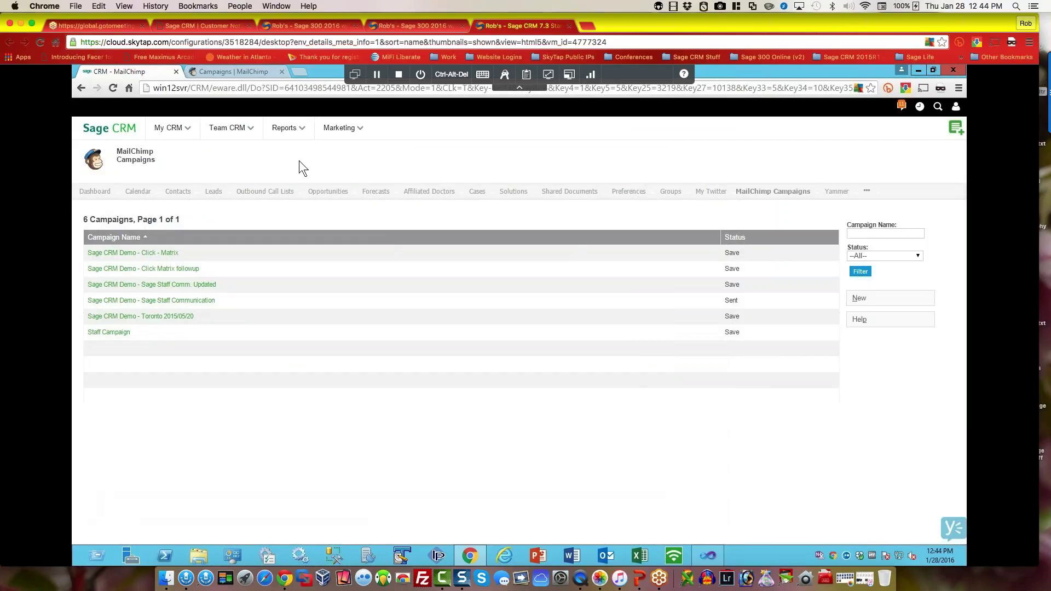
# Step: Open the Marketing reports and start a new report
pyautogui.moveTo(168, 129)
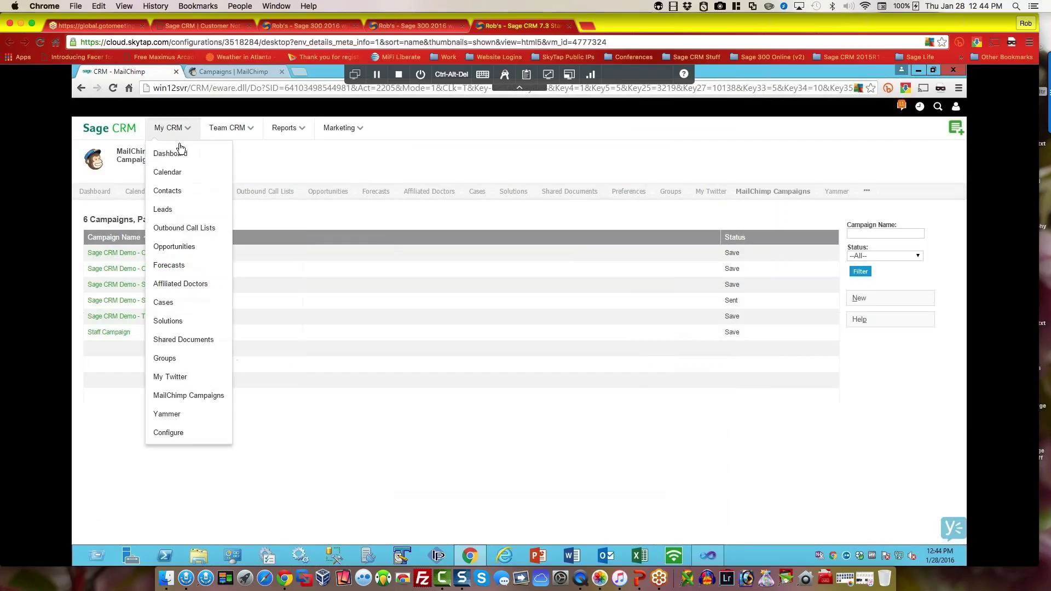
pyautogui.moveTo(296, 130)
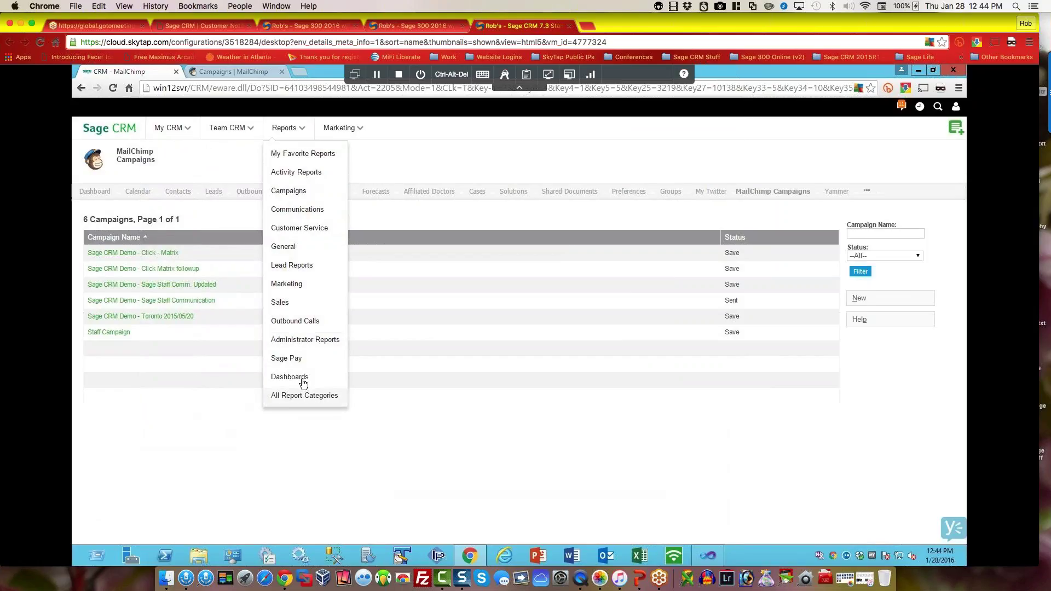
pyautogui.click(295, 284)
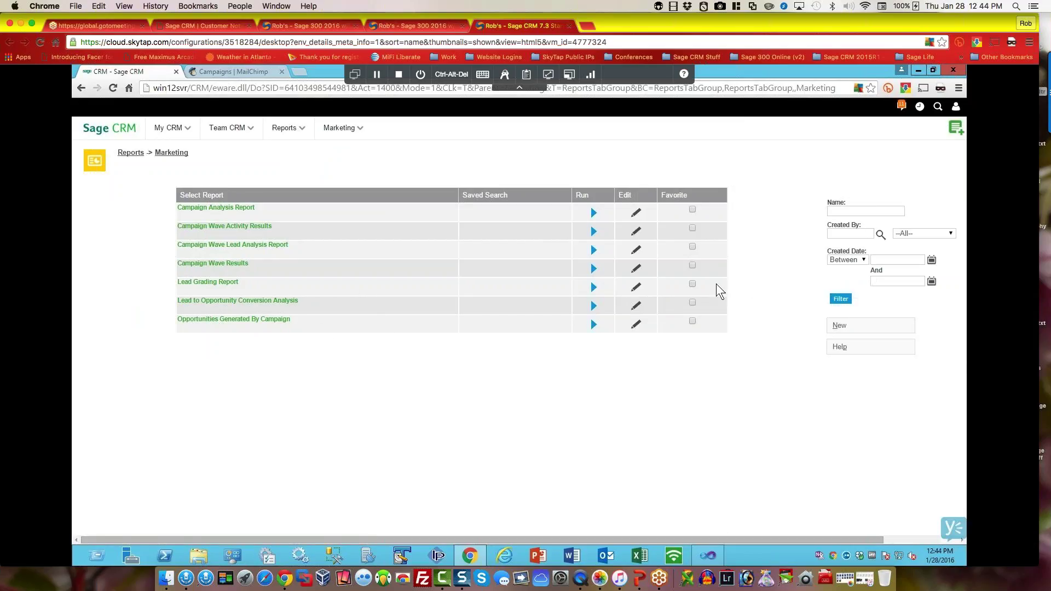
pyautogui.click(292, 319)
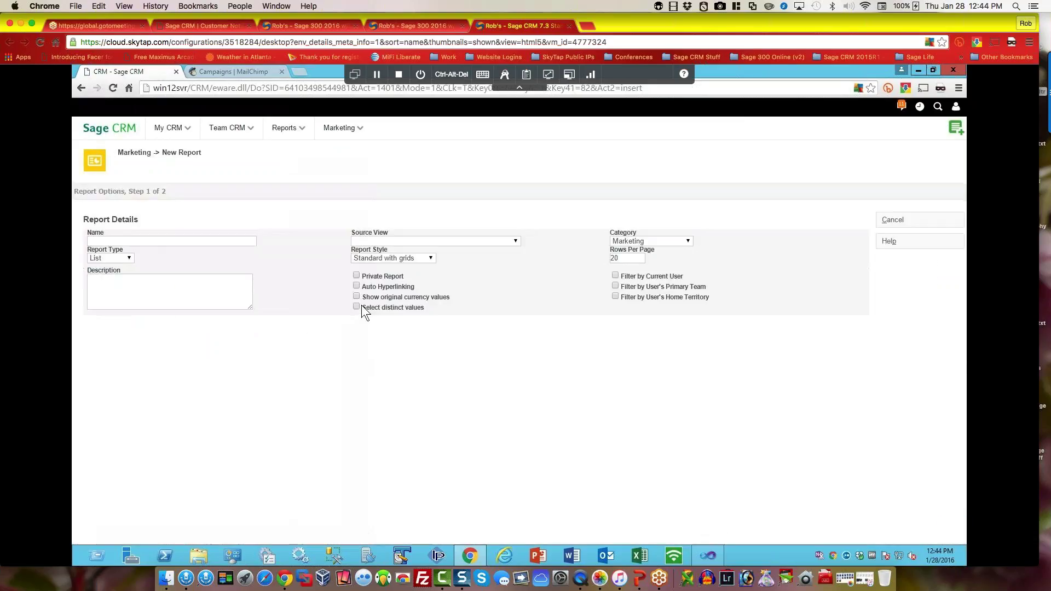
# Step: Browse the Source View list without choosing one, then cancel the new report
pyautogui.click(516, 241)
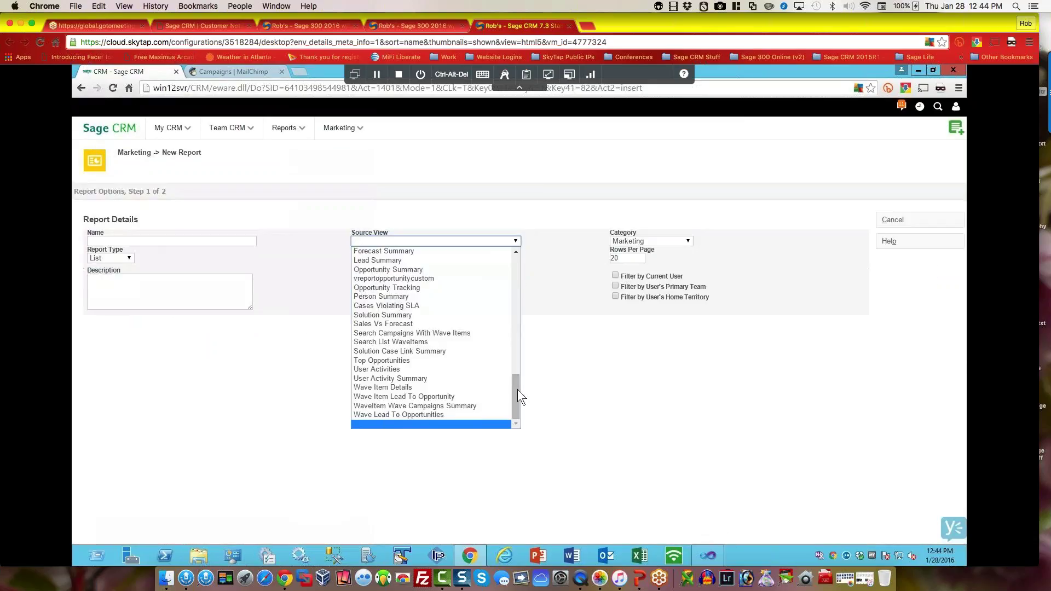
pyautogui.moveTo(515, 393); pyautogui.dragTo(517, 310)
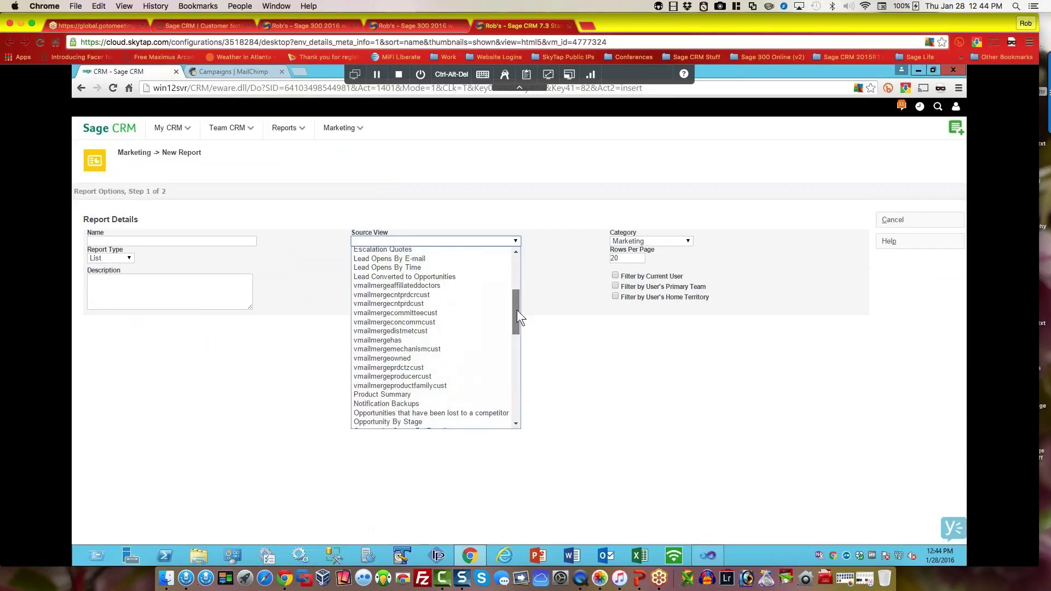
pyautogui.moveTo(518, 305); pyautogui.dragTo(525, 255)
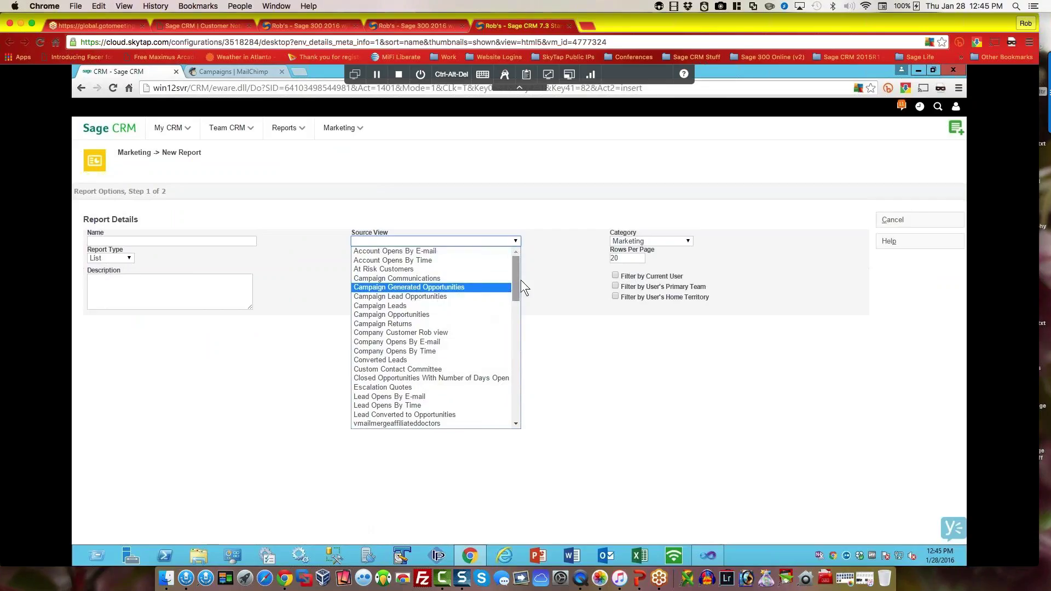
pyautogui.moveTo(516, 277); pyautogui.dragTo(560, 419)
pyautogui.click(560, 418)
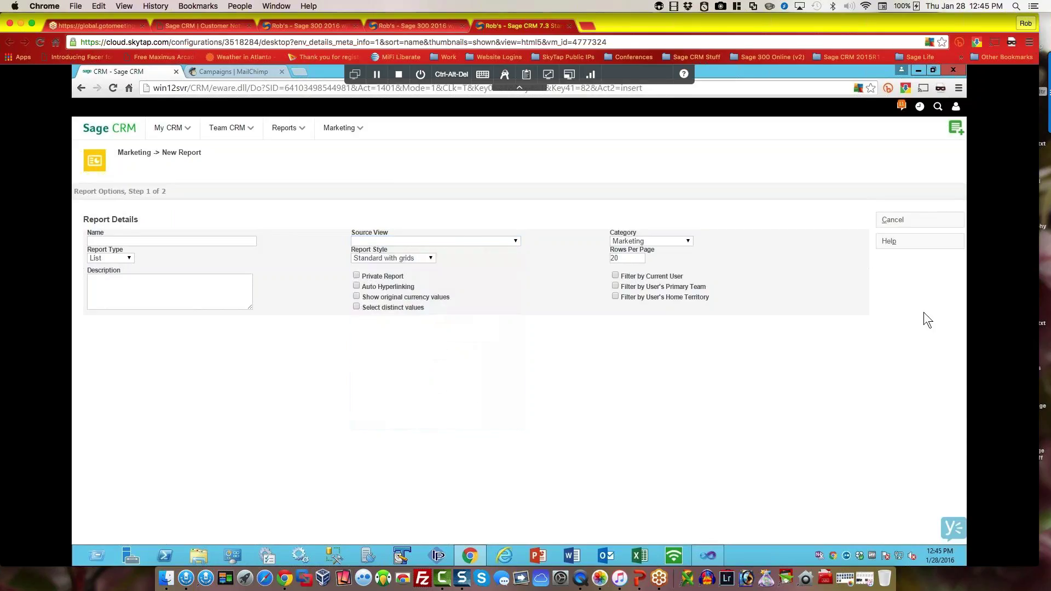
pyautogui.click(894, 220)
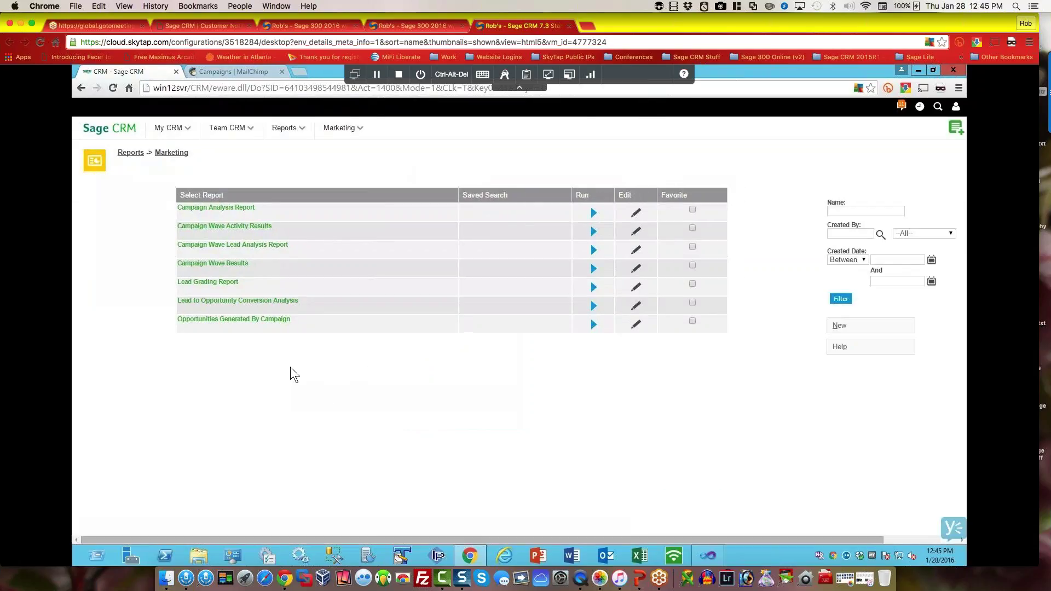
# Step: Mark Campaign Analysis Report as a favorite and view My Favorite Reports
pyautogui.click(692, 210)
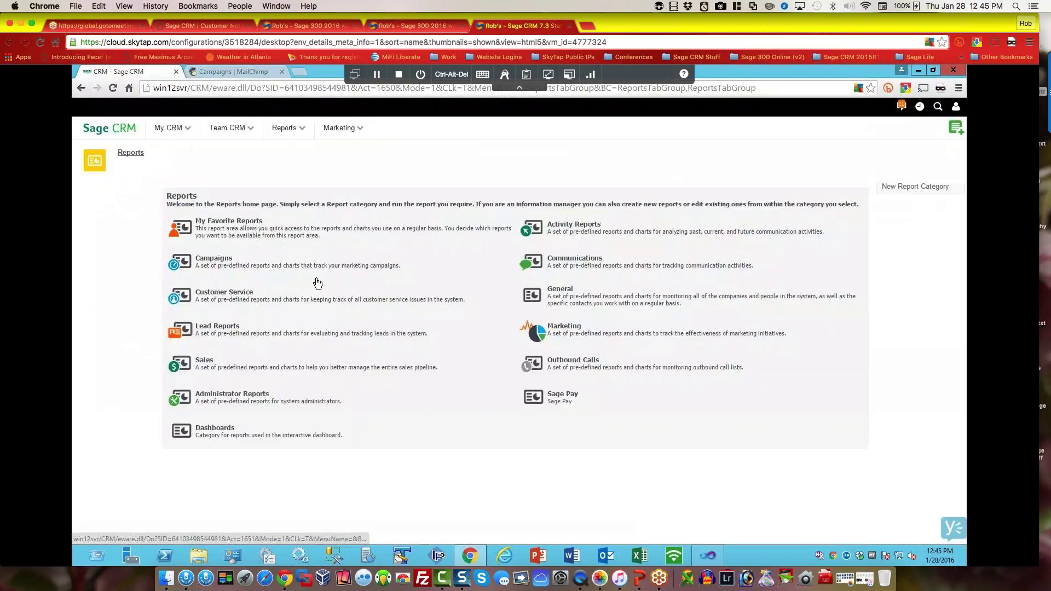
pyautogui.click(227, 222)
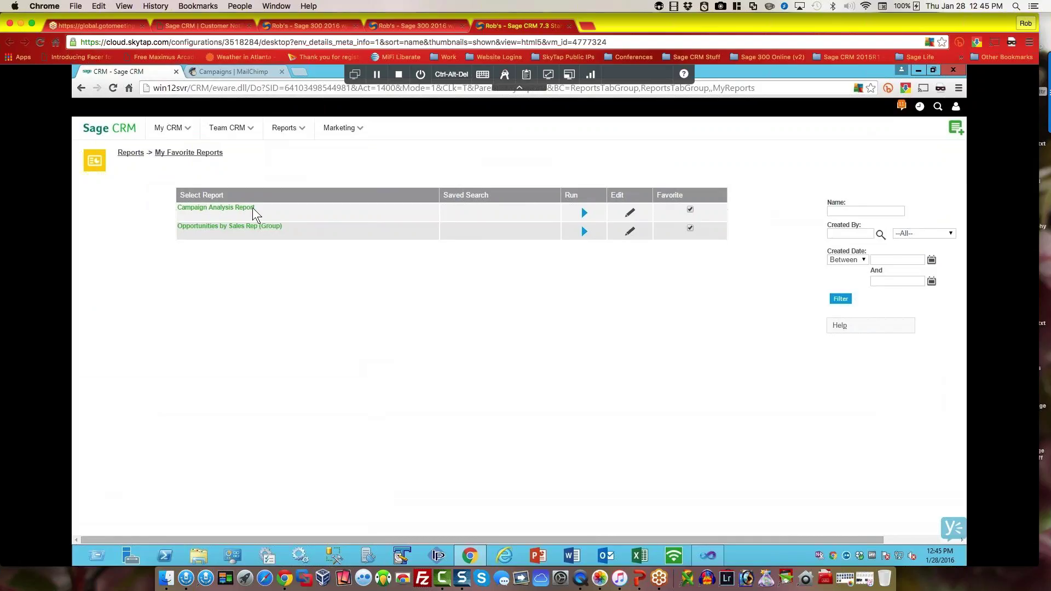
pyautogui.moveTo(174, 129)
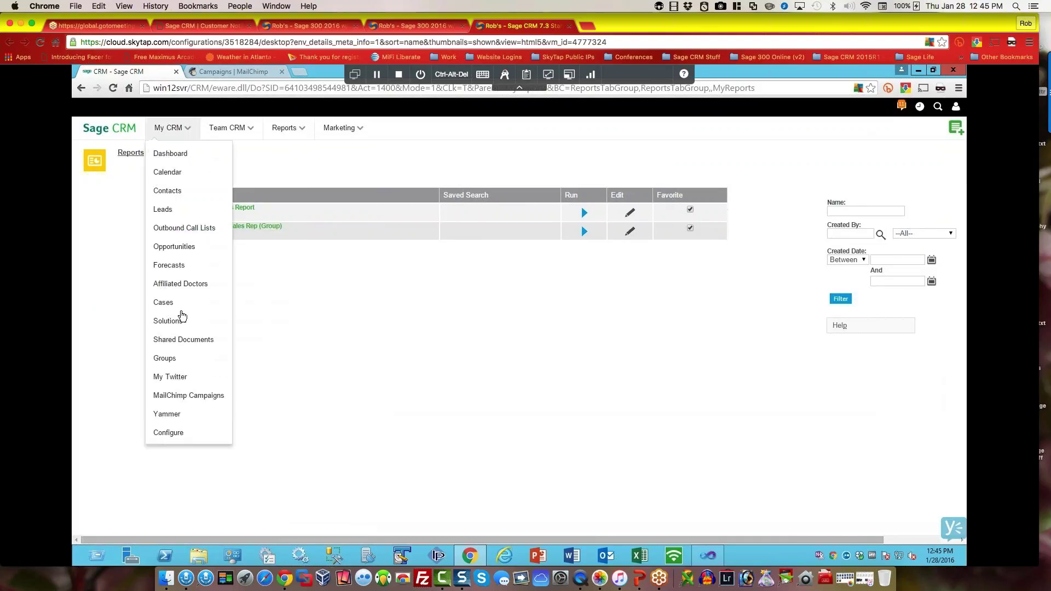
# Step: Open the interactive dashboard and switch to the Marketing Dashboard to review its panels
pyautogui.click(177, 157)
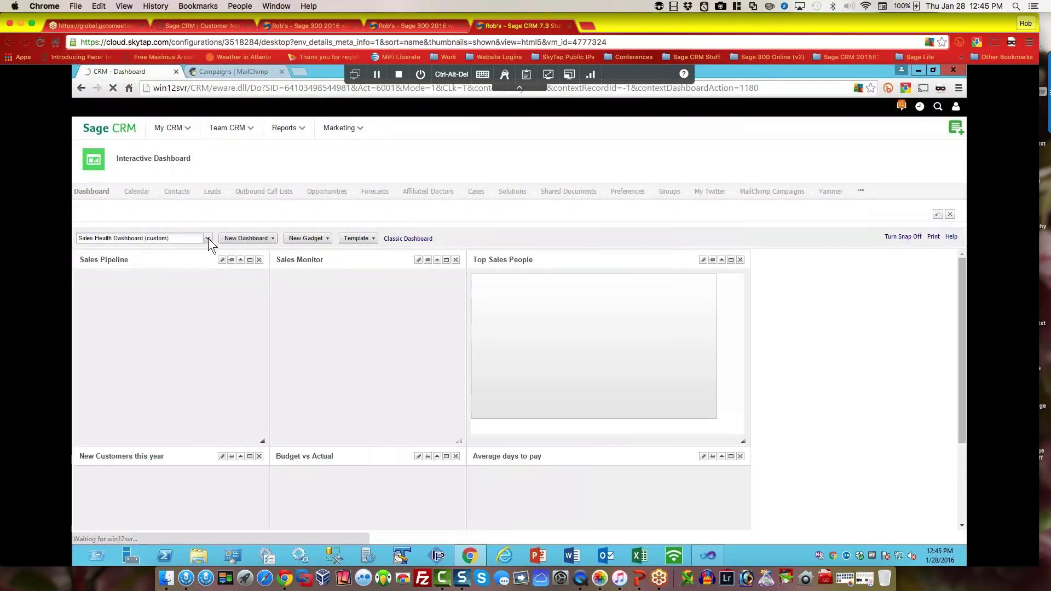
pyautogui.click(208, 238)
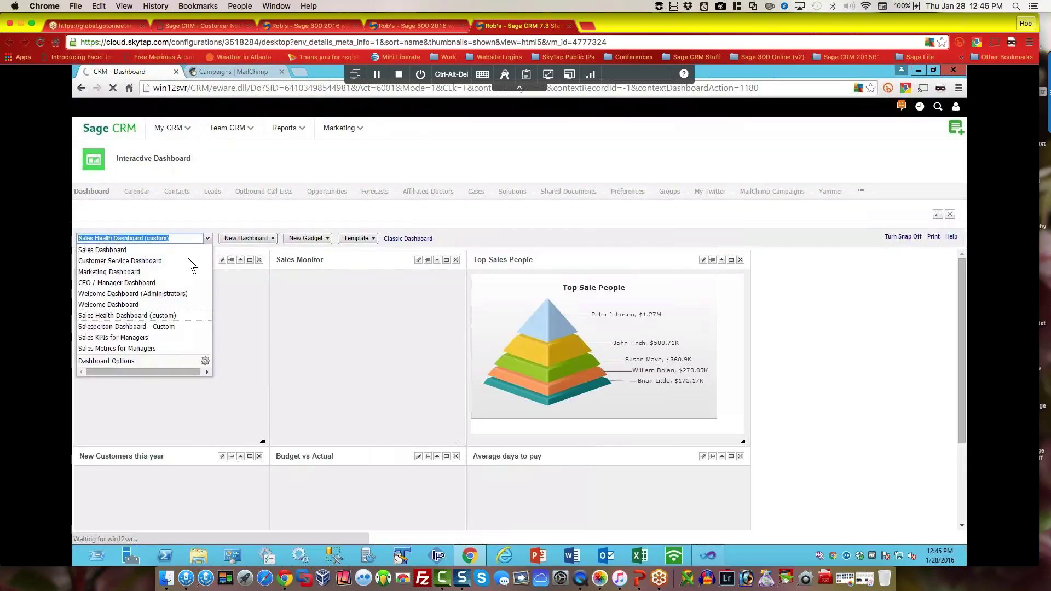
pyautogui.click(126, 274)
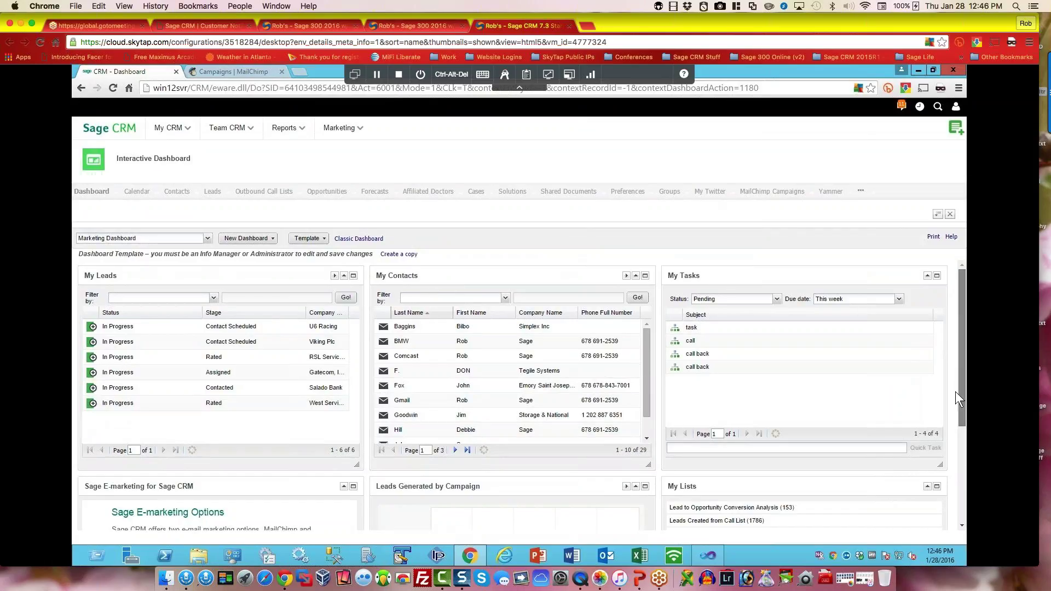
pyautogui.scroll(-1, 955, 392)
pyautogui.scroll(-5, 953, 406)
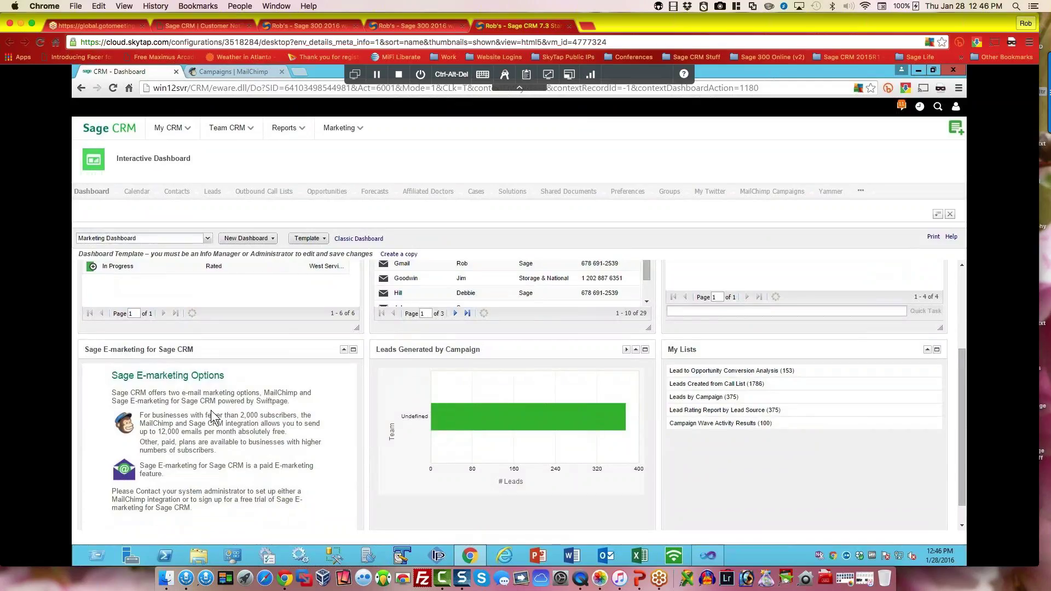
pyautogui.scroll(2, 211, 409)
pyautogui.scroll(-2, 211, 409)
pyautogui.scroll(3, 211, 410)
# Step: Switch the dashboard to CEO / Manager Dashboard, leaving the selection unchanged afterward
pyautogui.click(207, 238)
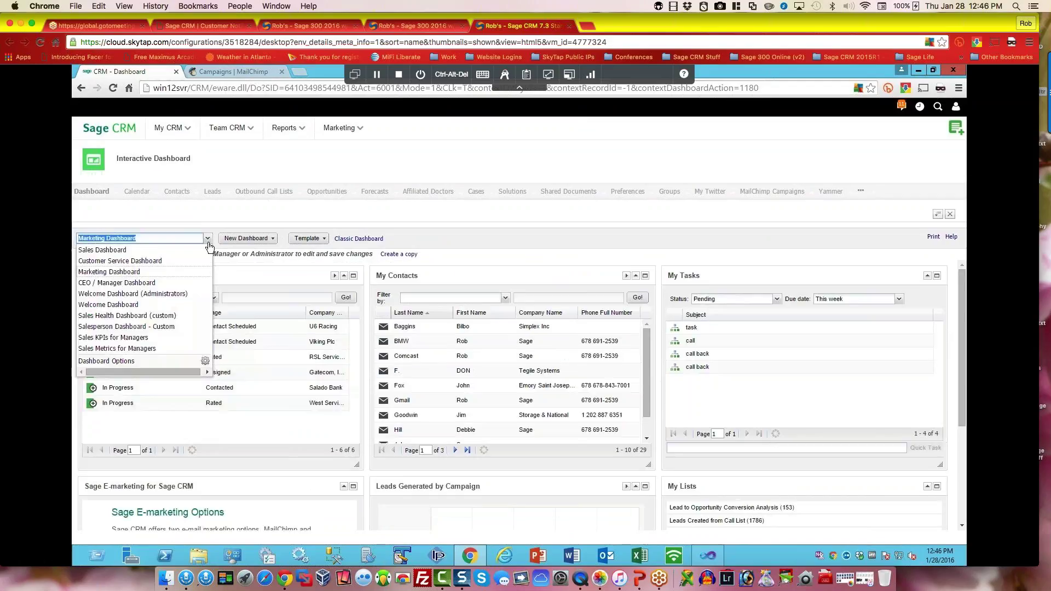
pyautogui.click(146, 283)
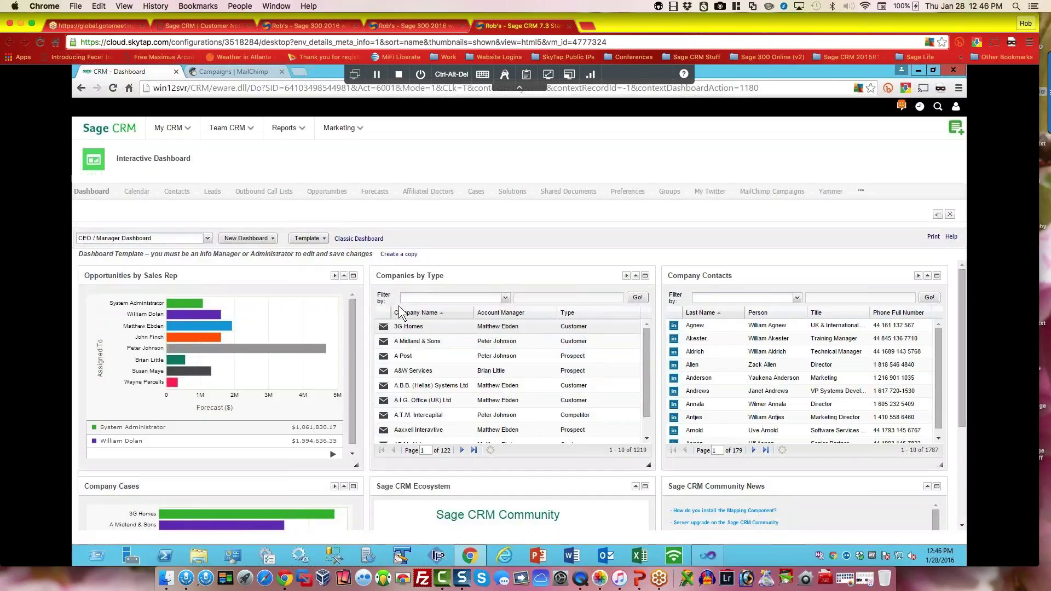
pyautogui.click(207, 239)
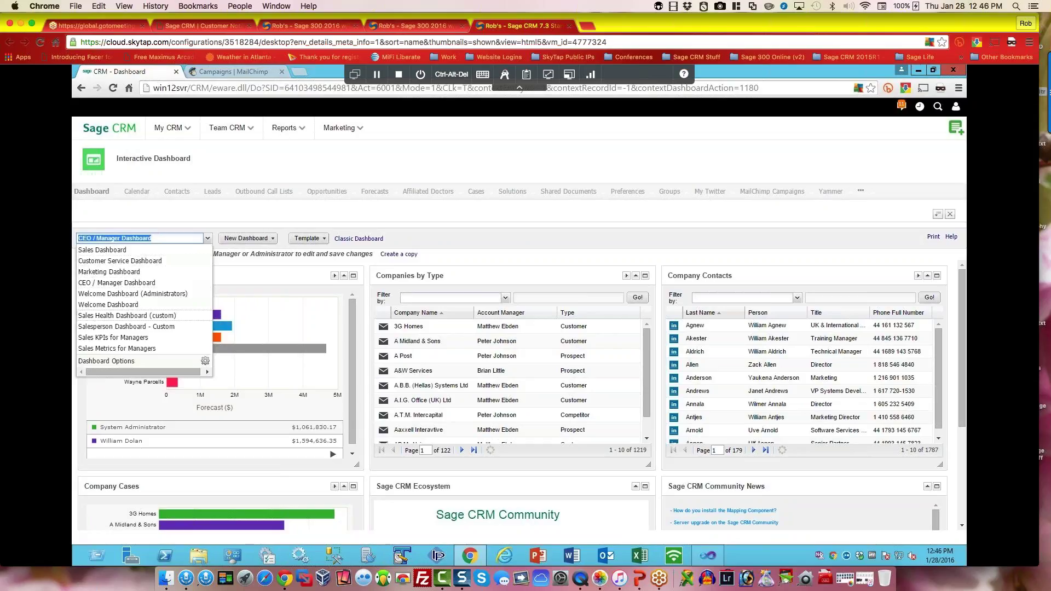
pyautogui.click(515, 229)
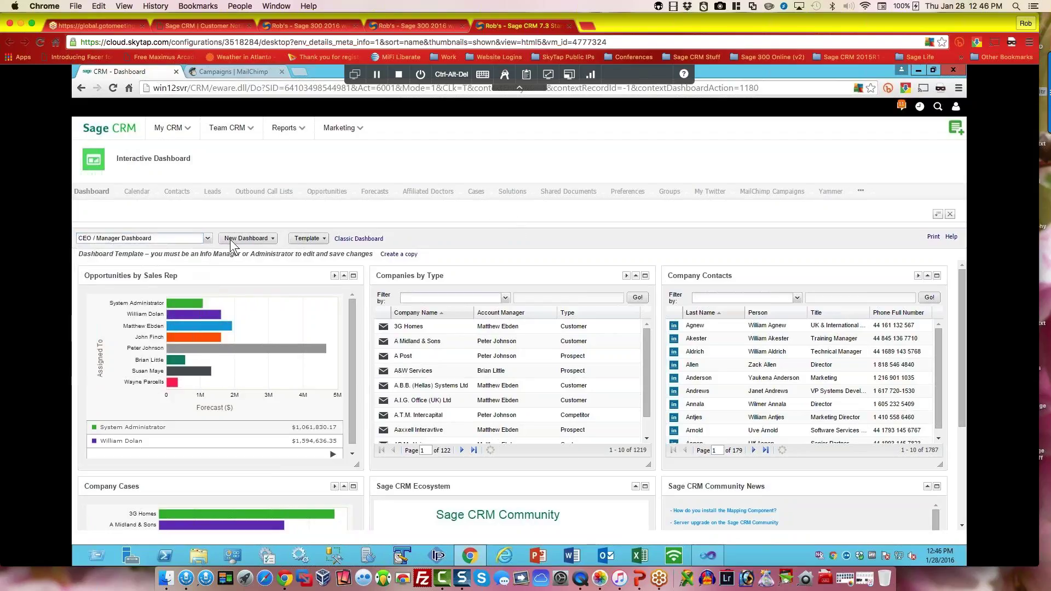
# Step: View Outbound Call Lists, log off, and log back on as the telesales user
pyautogui.click(262, 192)
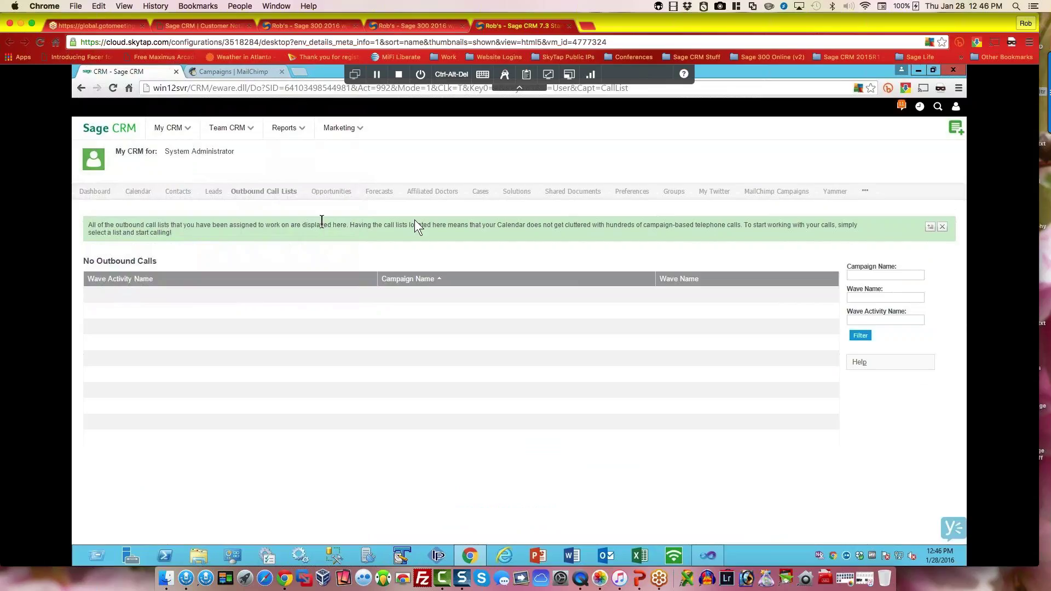
pyautogui.click(957, 107)
pyautogui.click(893, 174)
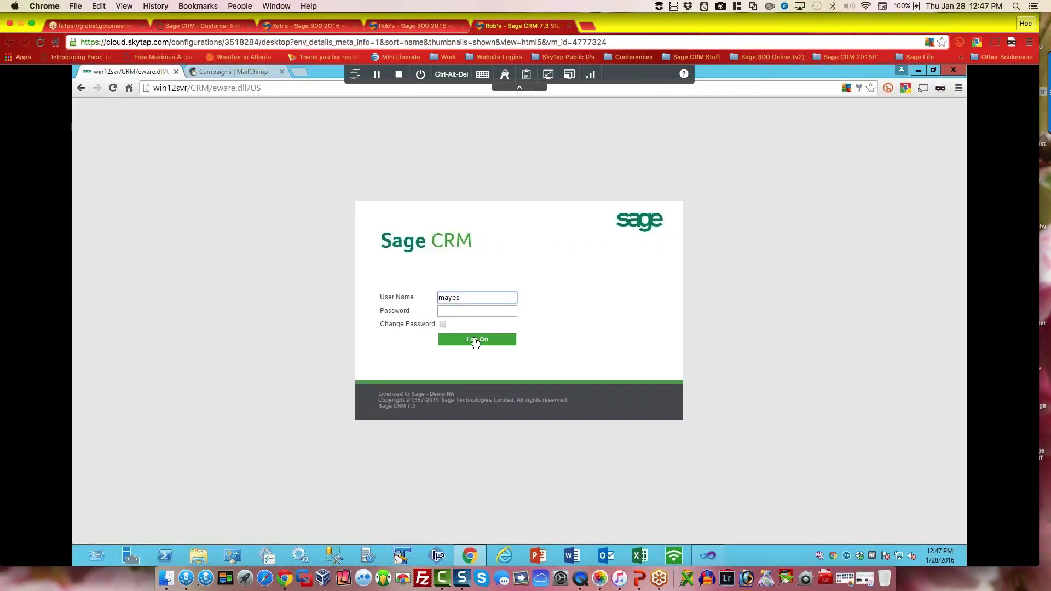
pyautogui.click(475, 340)
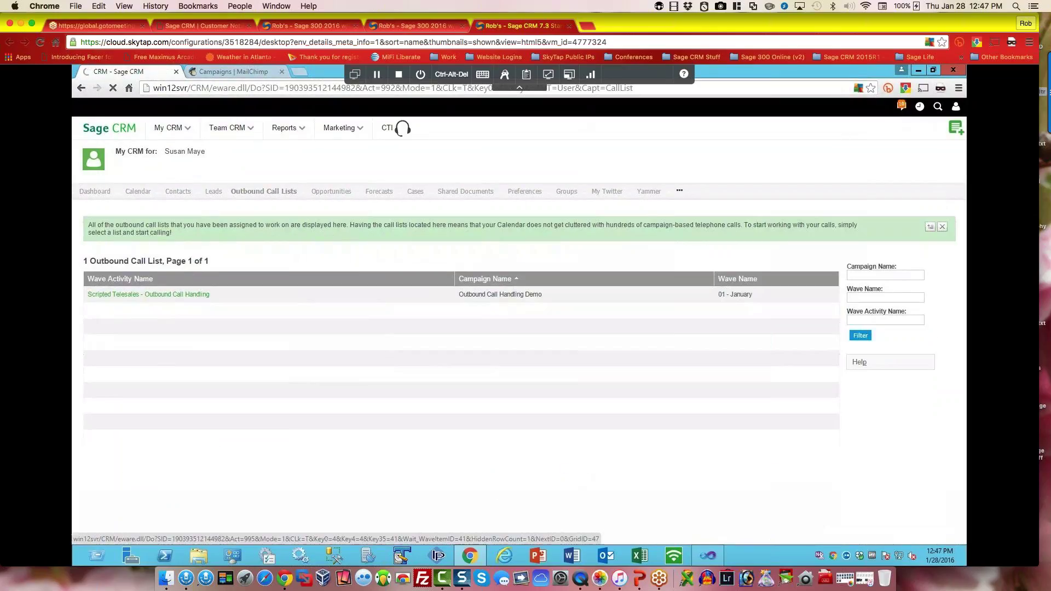
# Step: Get the next Scripted Telesales call and save a Call Back After of 01/28/2016, 02:00 PM
pyautogui.click(165, 294)
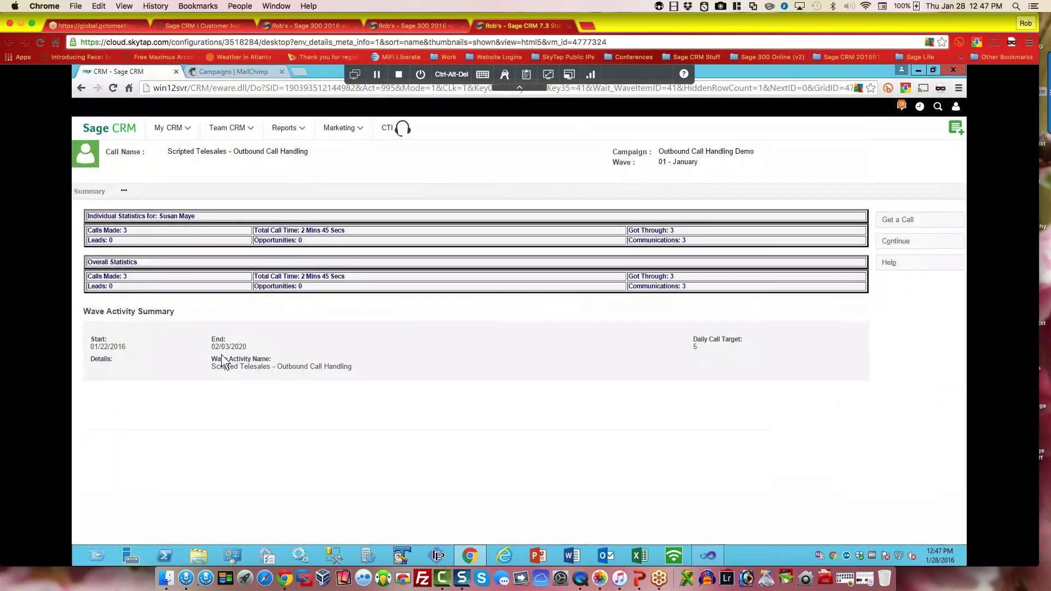
pyautogui.click(901, 223)
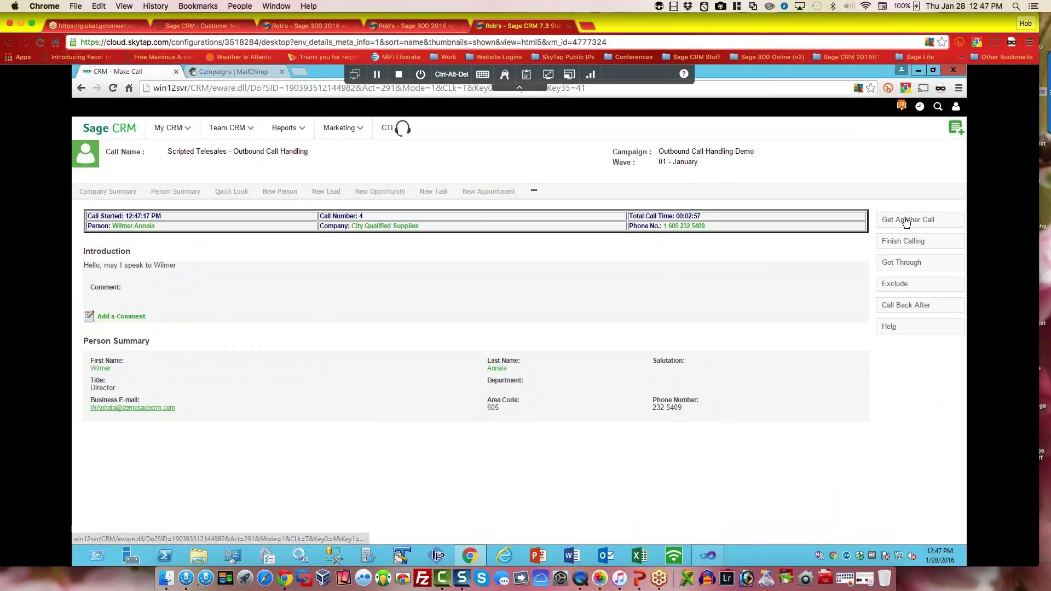
pyautogui.click(904, 311)
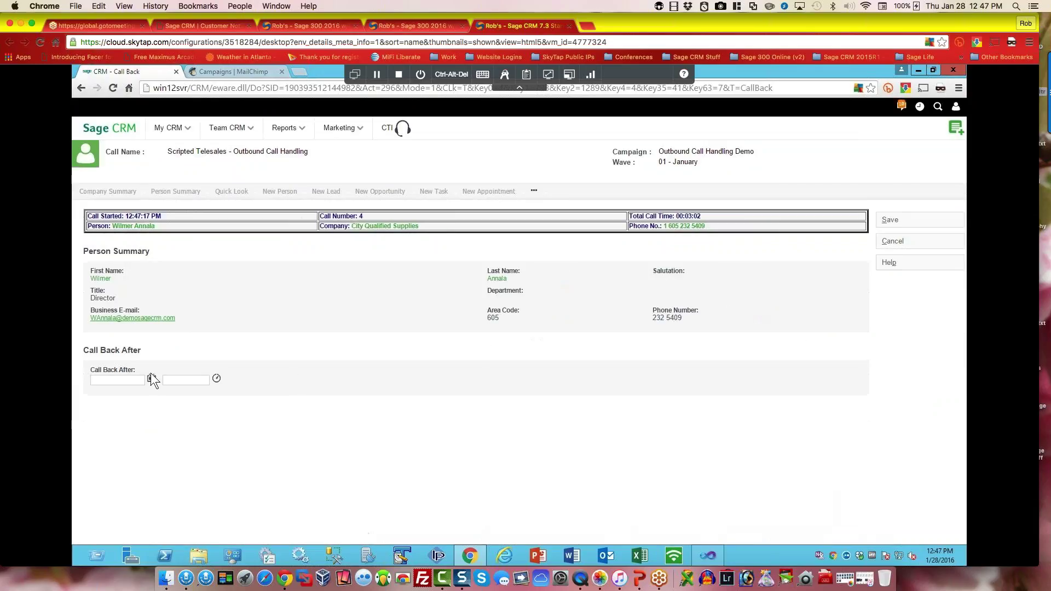
pyautogui.click(151, 379)
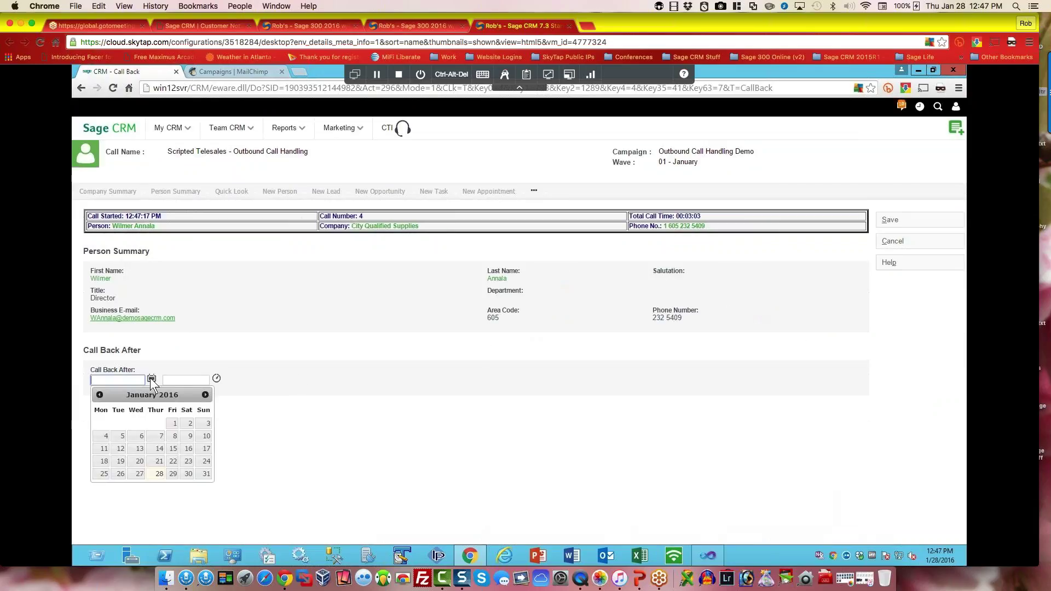
pyautogui.click(160, 474)
pyautogui.click(217, 379)
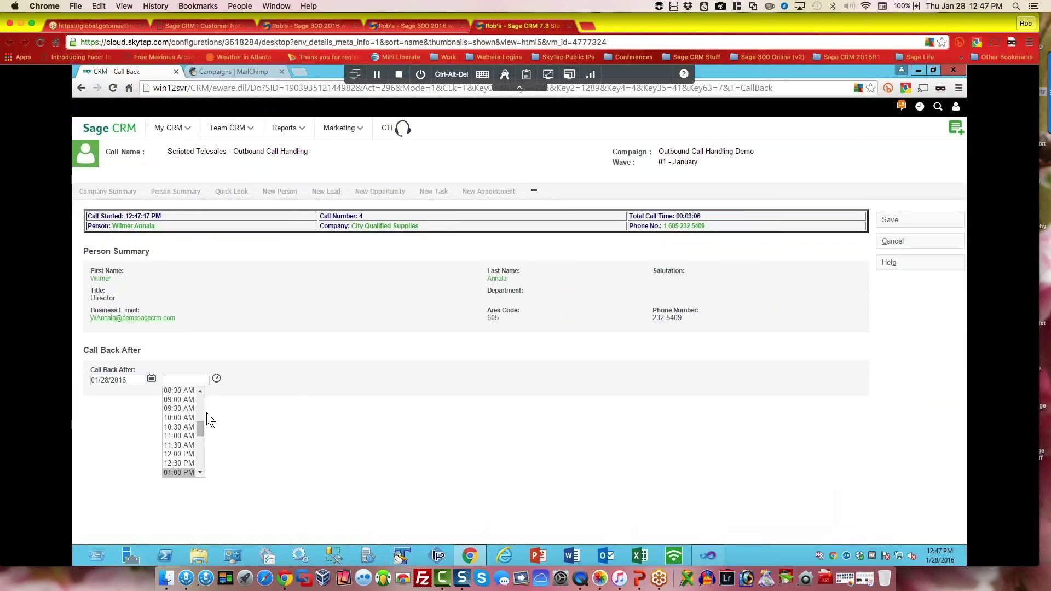
pyautogui.moveTo(199, 431); pyautogui.dragTo(198, 439)
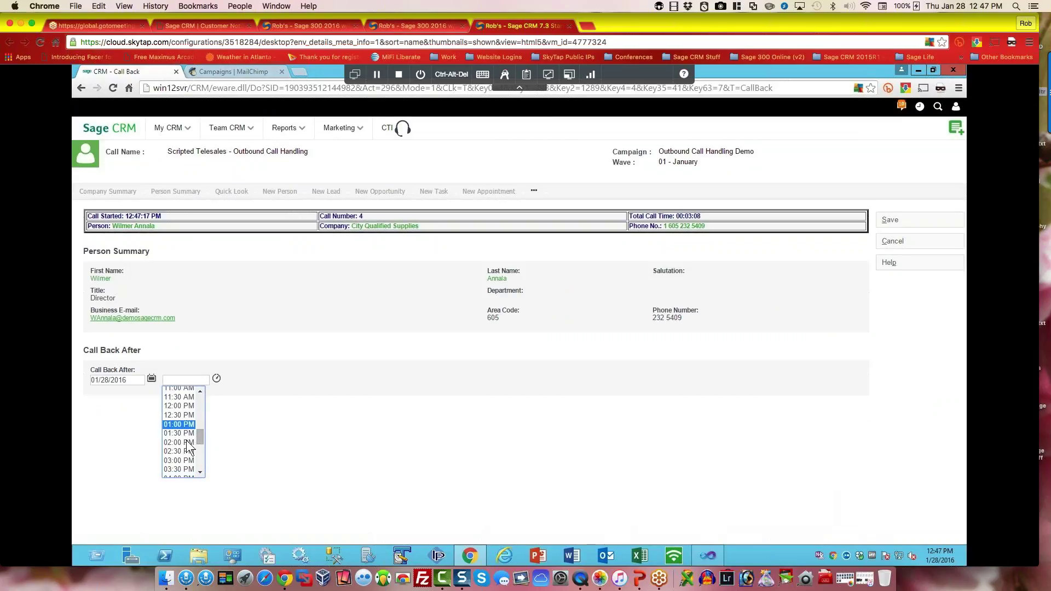
pyautogui.click(173, 443)
pyautogui.click(893, 238)
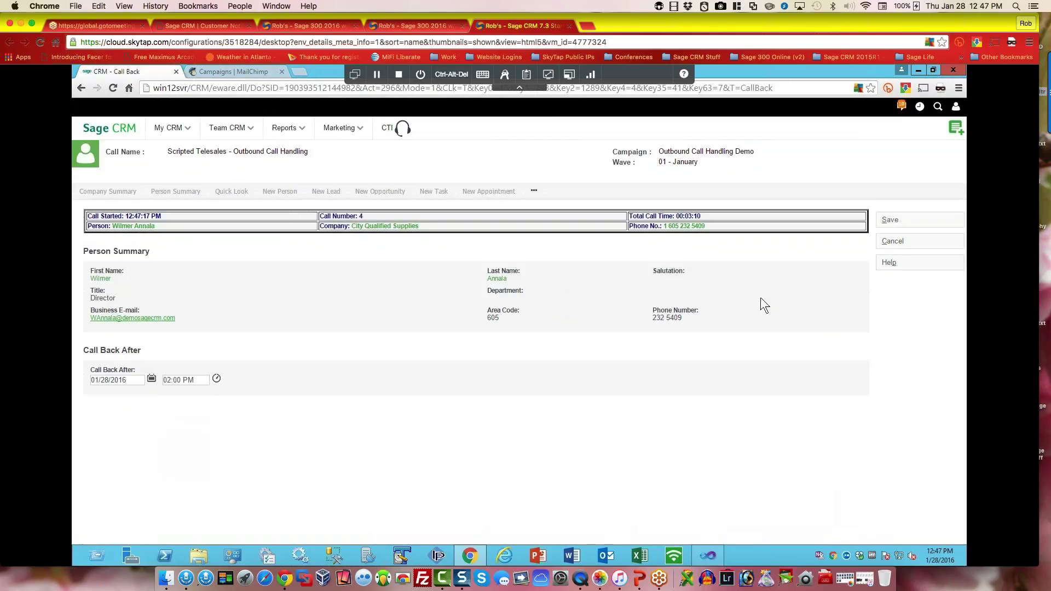
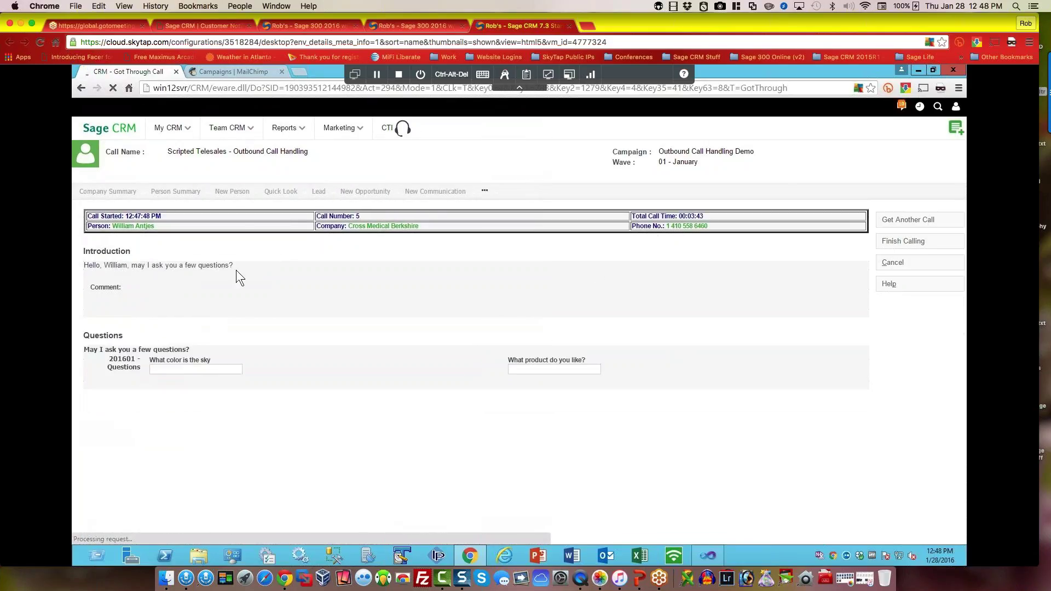
# Step: Answer the sky-color and favourite-product script questions, then continue past the wave's call summary
pyautogui.click(175, 368)
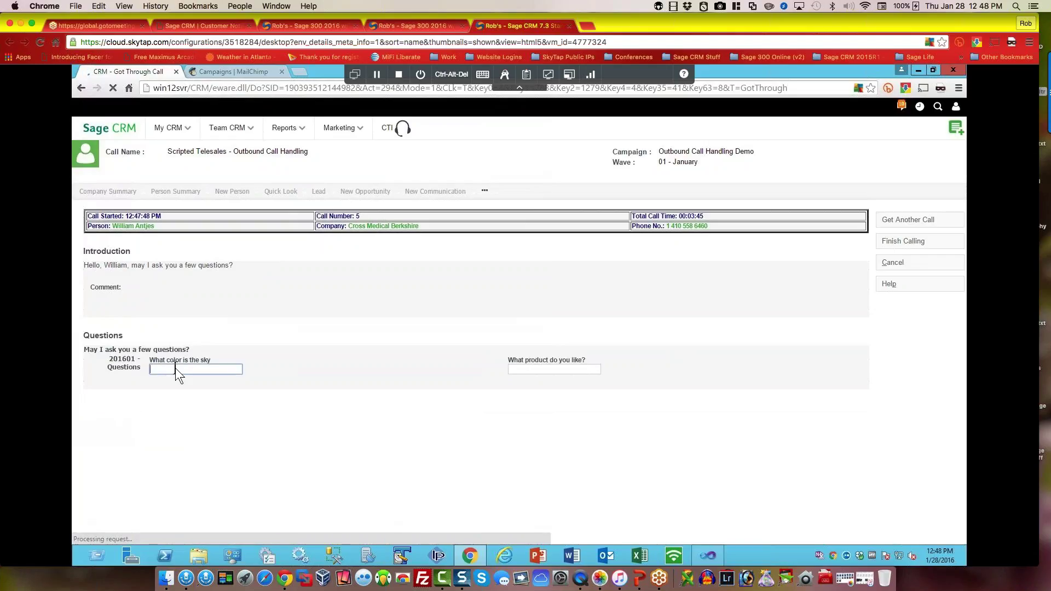
pyautogui.click(531, 369)
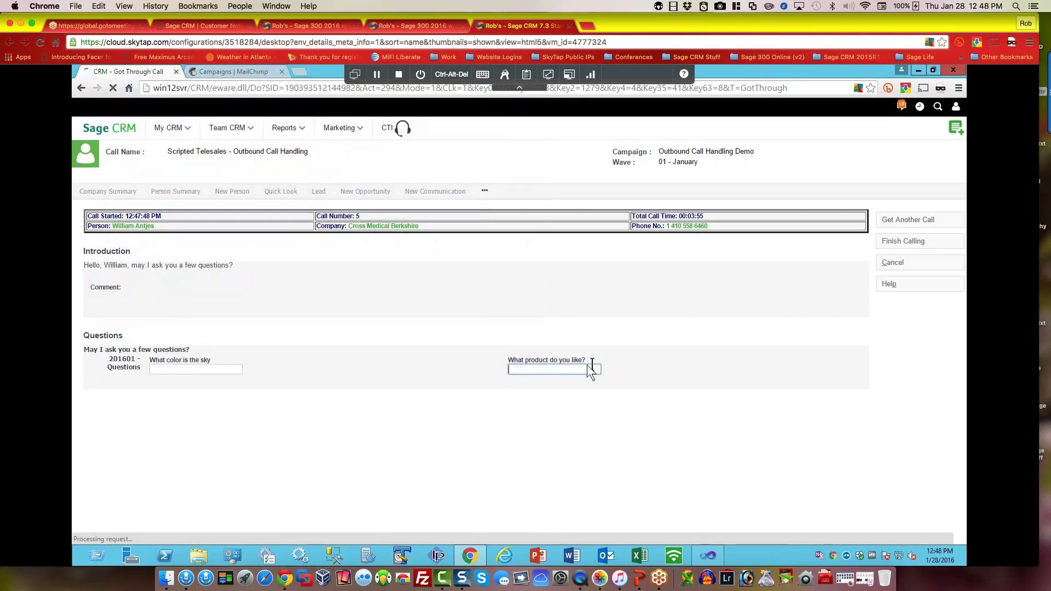
pyautogui.click(557, 367)
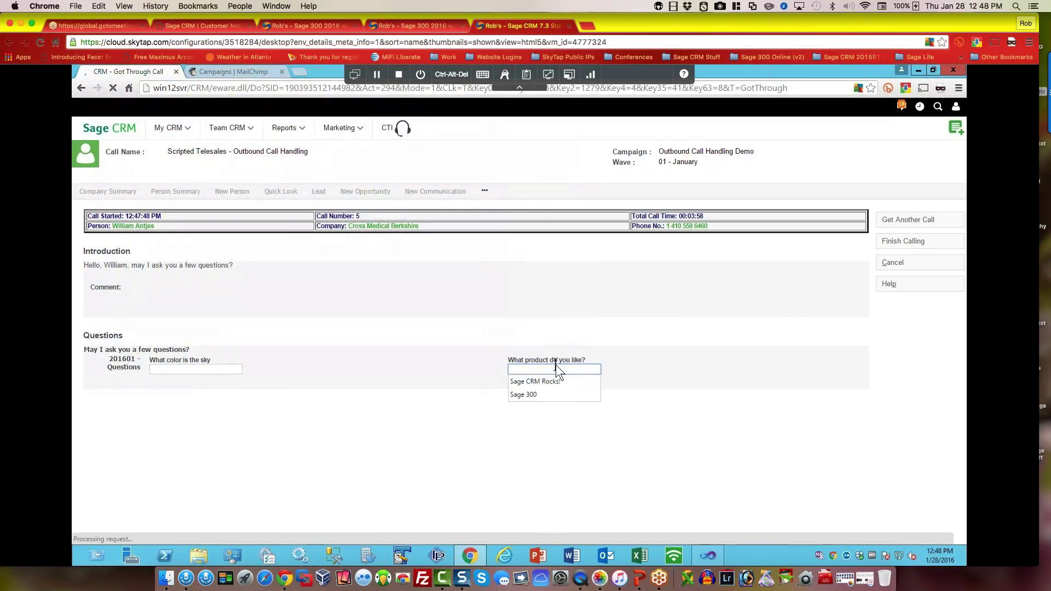
pyautogui.click(842, 340)
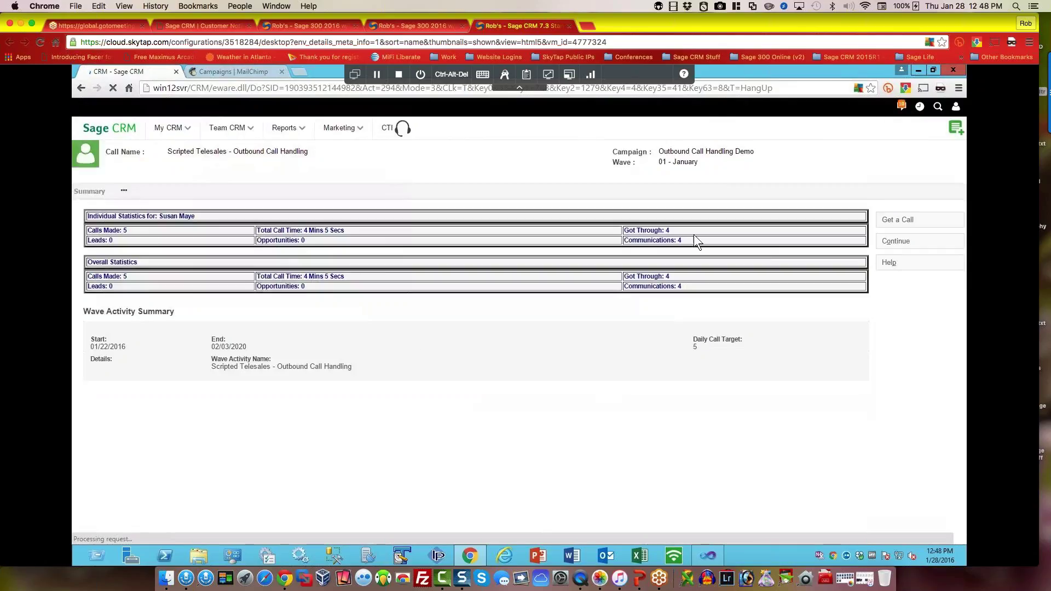
pyautogui.click(911, 240)
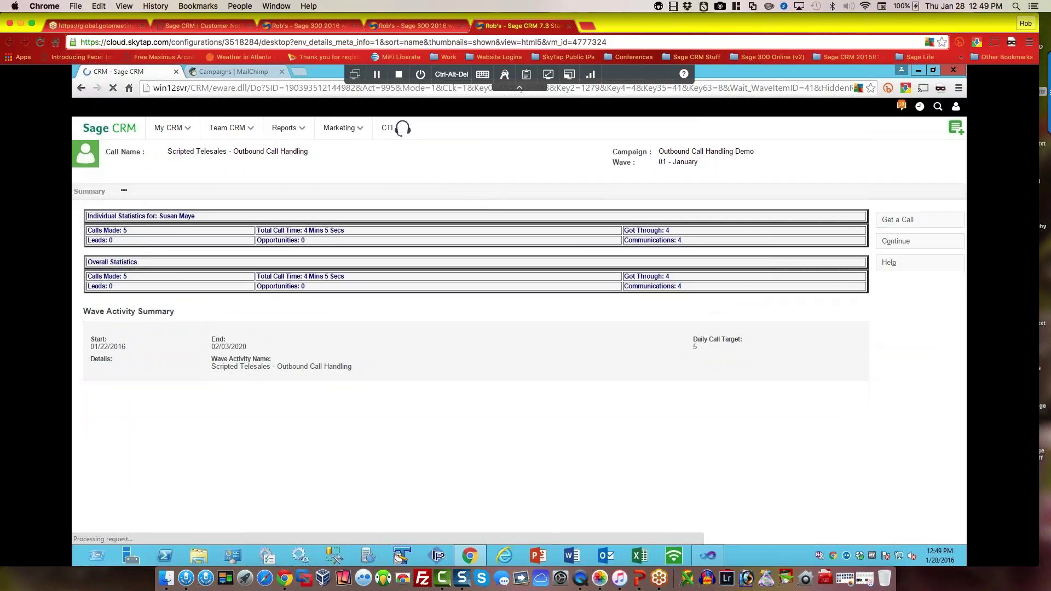
pyautogui.press('super+Tab')
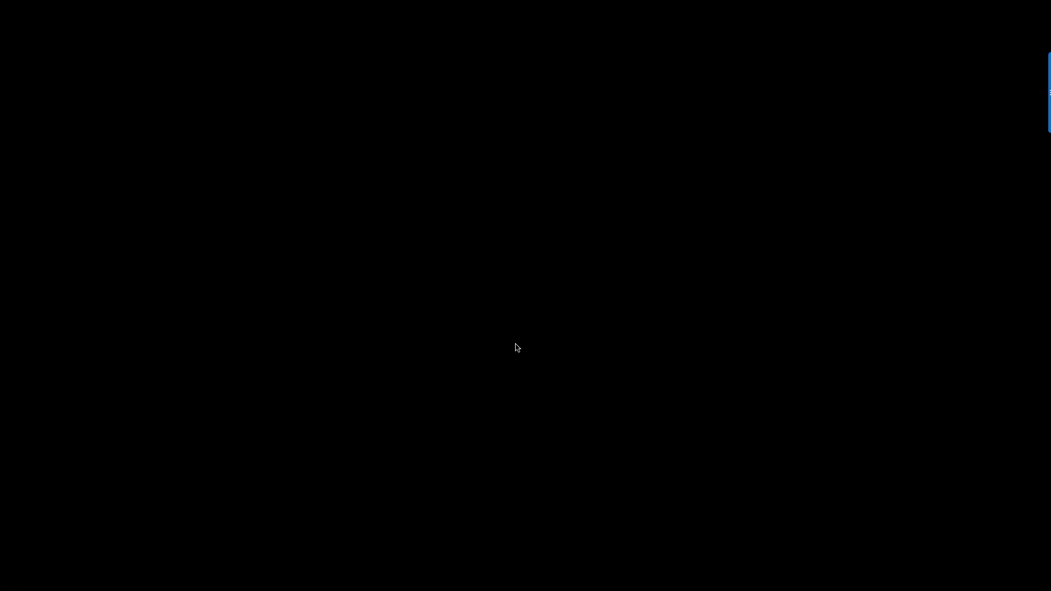
# Step: Show the 'Mobility is a given' and 'Sage CRM Mobility' slides, end the slideshow, and reveal the iPhone mirror
pyautogui.press('Right')
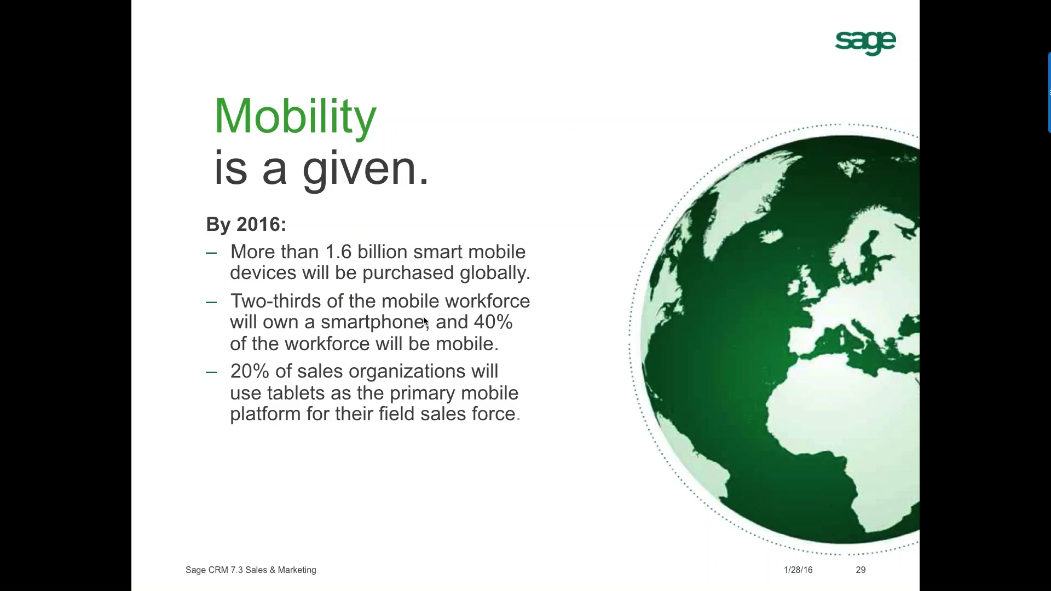
pyautogui.click(424, 322)
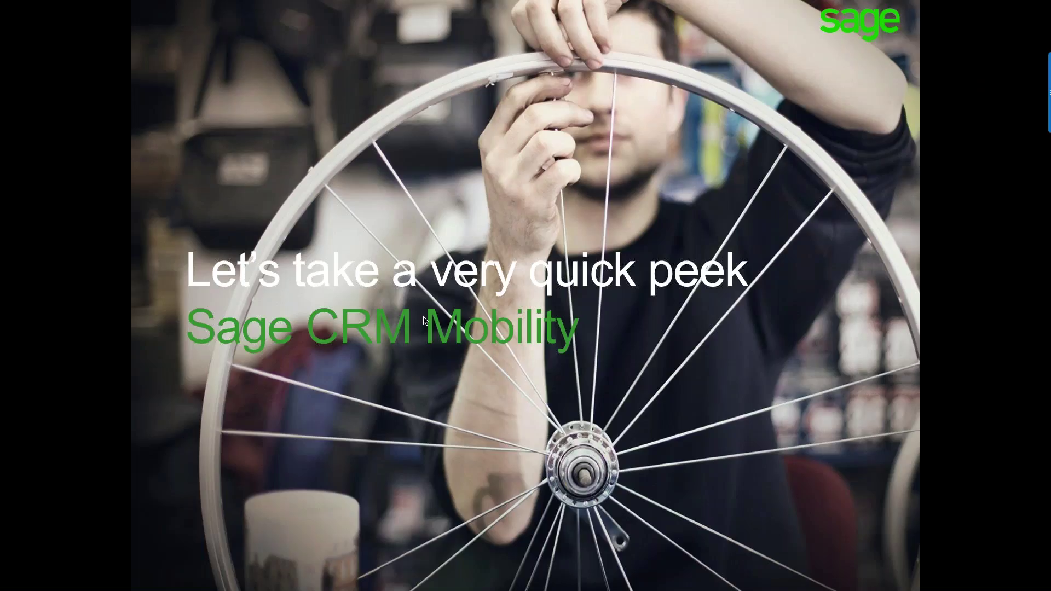
pyautogui.press('Escape')
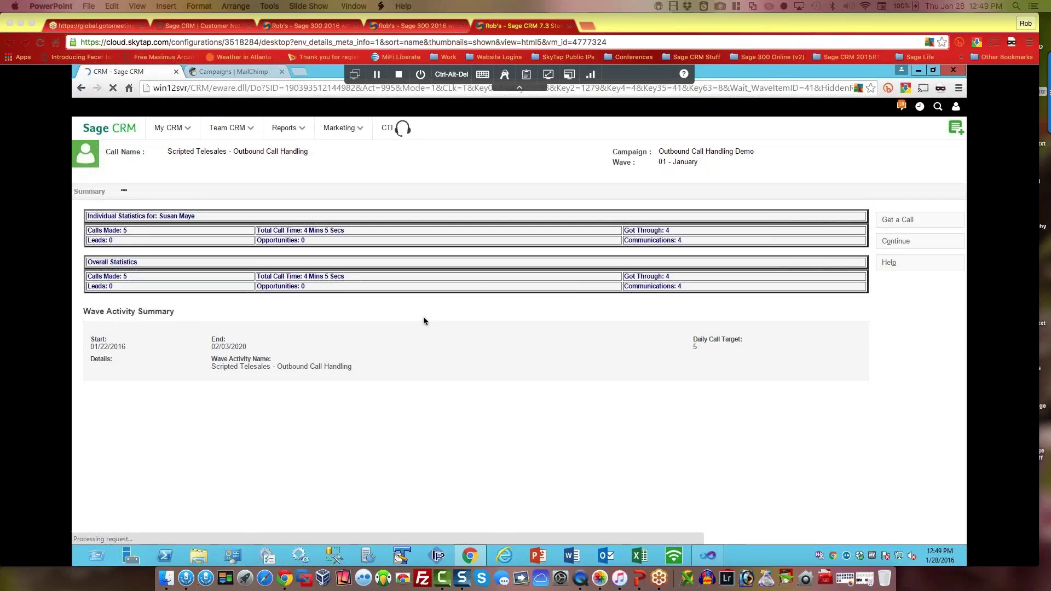
pyautogui.click(22, 21)
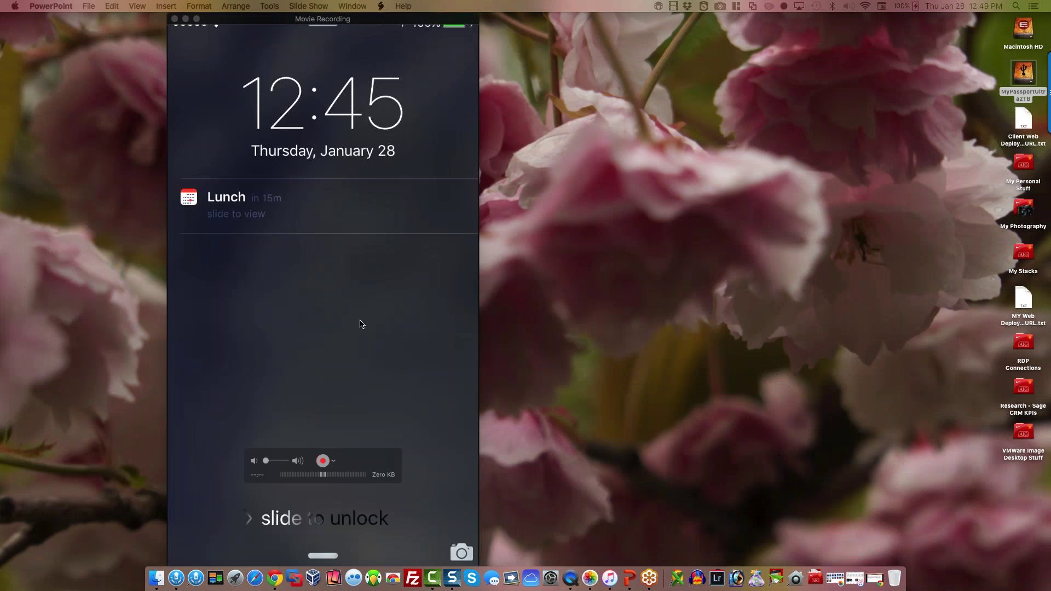